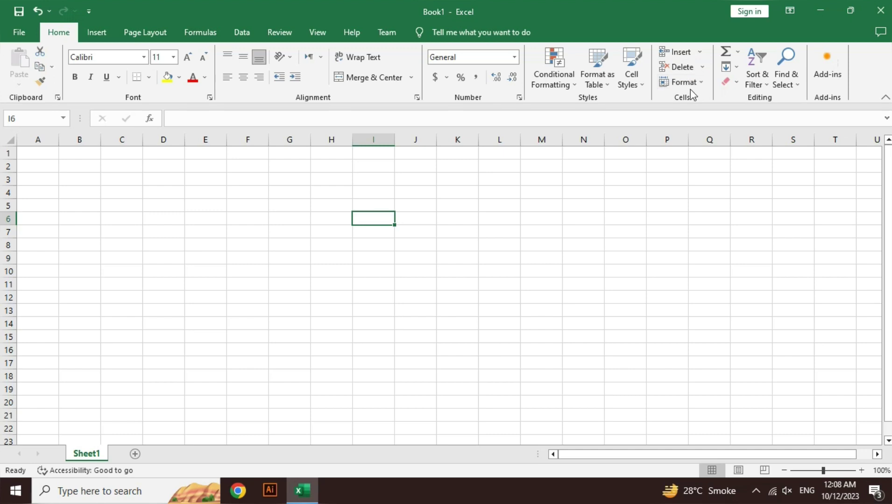
{"action": "left_click", "coordinate": [697, 53]}
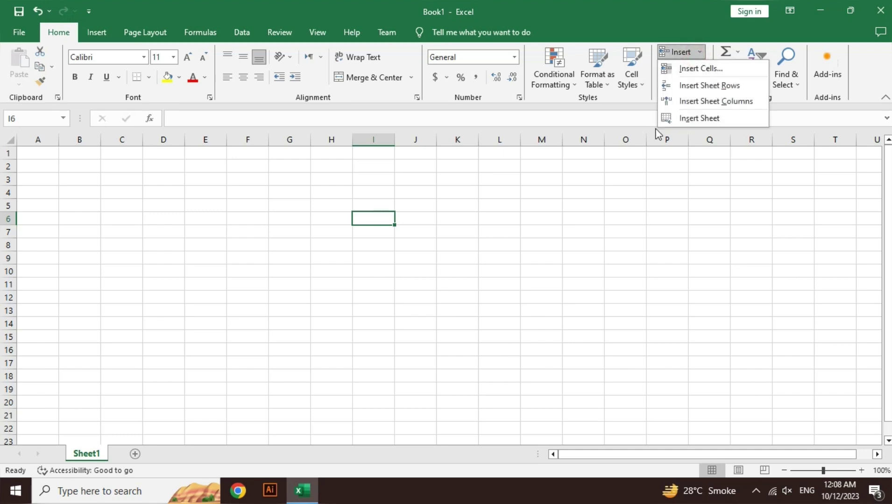
{"action": "left_click", "coordinate": [417, 186]}
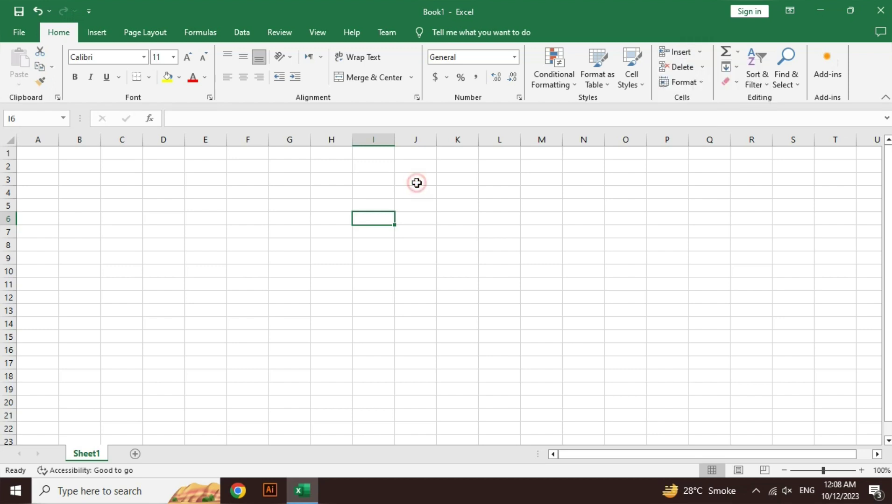
{"action": "left_click", "coordinate": [183, 223]}
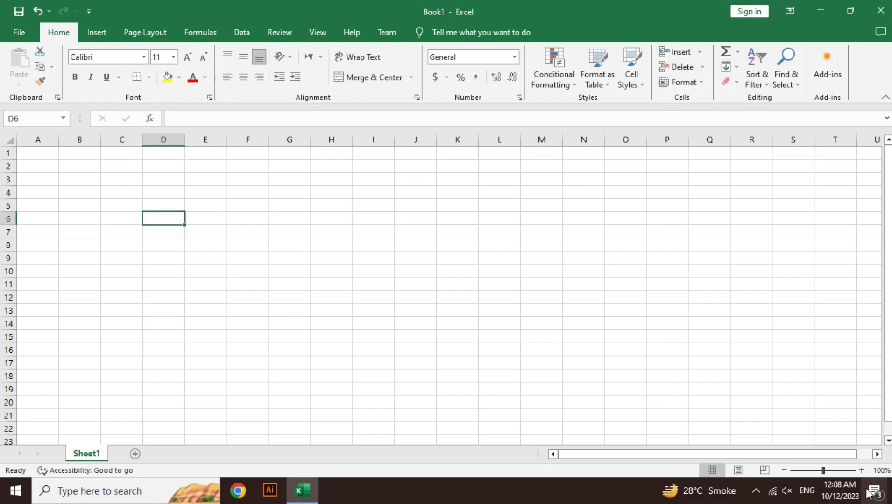
Enter the student's name in cell A1 and the father's name in cell B1, in lowercase.
{"action": "scroll", "coordinate": [398, 299], "scroll_direction": "up", "scroll_amount": 8, "text": "ctrl"}
{"action": "left_click", "coordinate": [68, 176]}
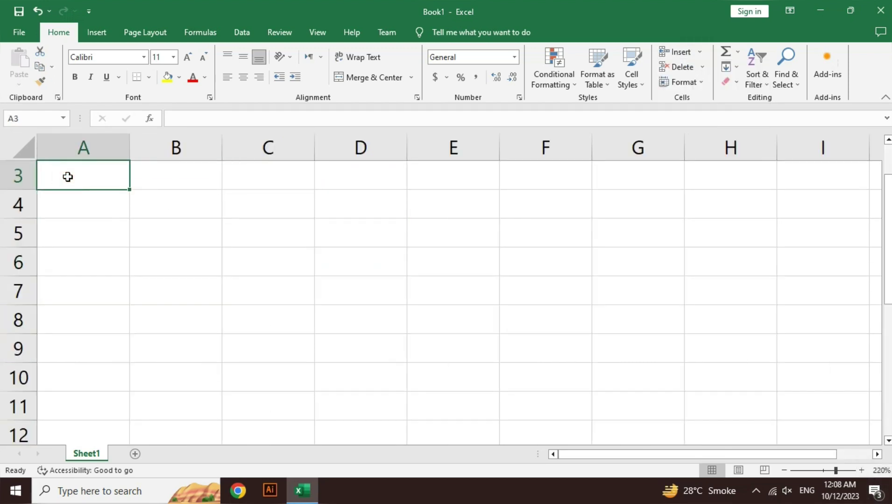
{"action": "key", "text": "Up"}
{"action": "key", "text": "Up"}
{"action": "type", "text": "ali"}
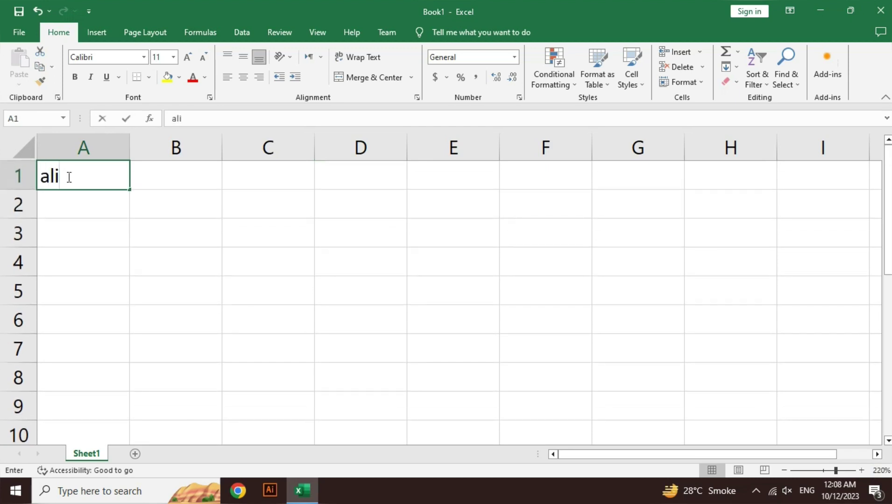
{"action": "key", "text": "Tab"}
{"action": "type", "text": "ahmed"}
{"action": "key", "text": "Tab"}
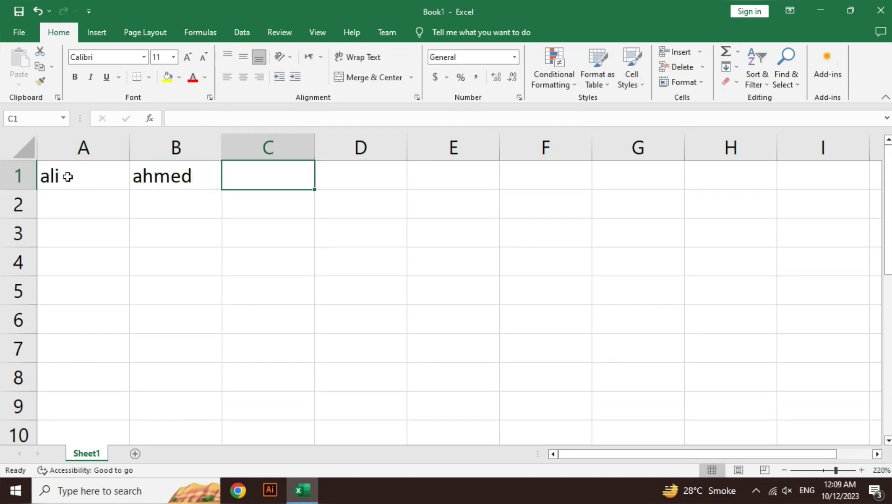
Complete the record in row 1 with 1000 in C1, 10 in D1 and A in E1.
{"action": "type", "text": "1000"}
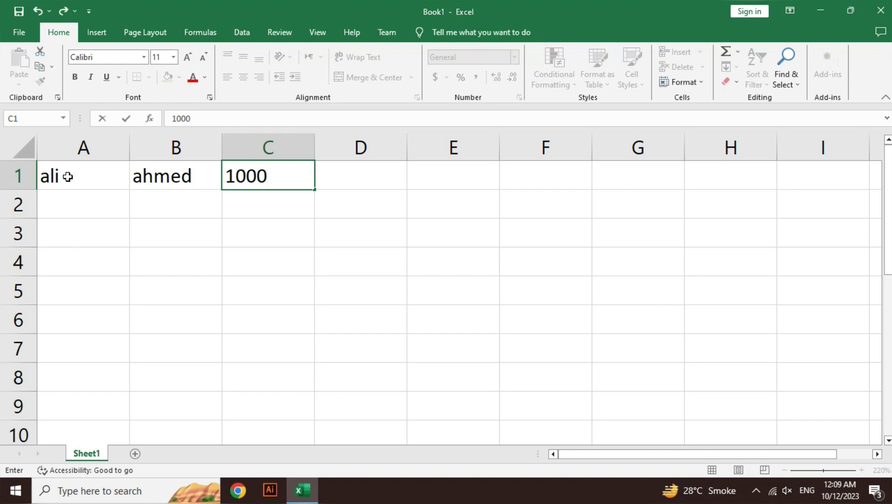
{"action": "key", "text": "Tab"}
{"action": "type", "text": "10"}
{"action": "key", "text": "Tab"}
{"action": "type", "text": "A"}
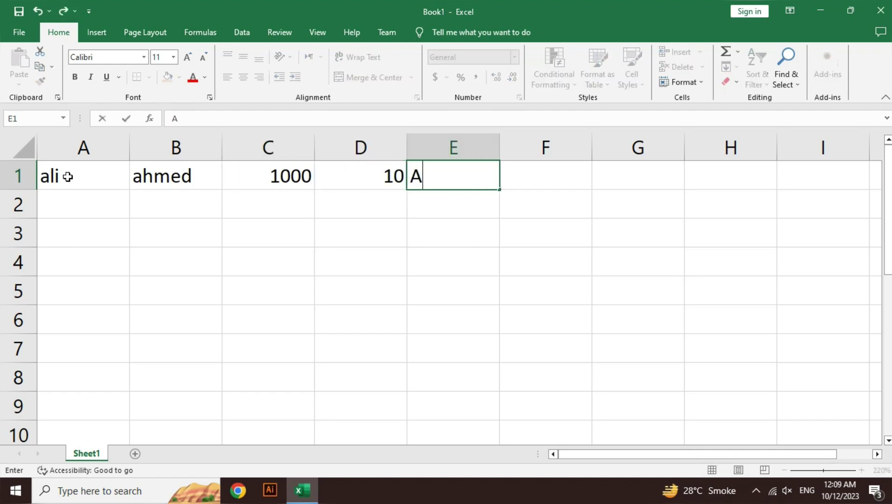
{"action": "key", "text": "Return"}
Fill the record in A1:E1 down through row 8 so that every row holds the same values.
{"action": "key", "text": "Left"}
{"action": "key", "text": "Left"}
{"action": "key", "text": "Left"}
{"action": "key", "text": "Up"}
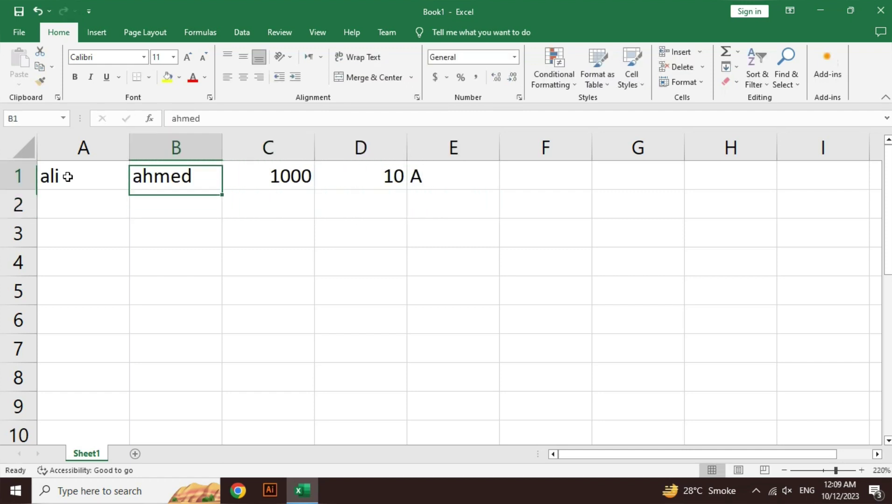
{"action": "key", "text": "Left"}
{"action": "key", "text": "shift+Right"}
{"action": "key", "text": "shift+Right"}
{"action": "key", "text": "shift+Right"}
{"action": "key", "text": "shift+Right"}
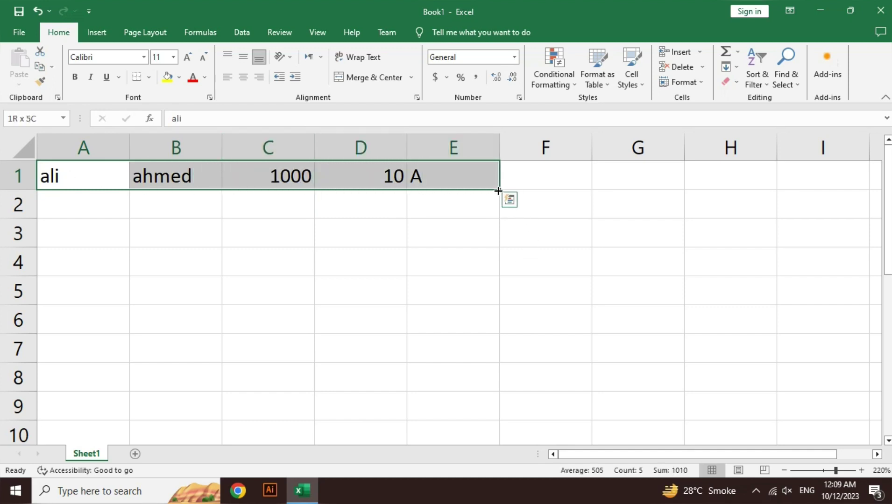
{"action": "left_click_drag", "start_coordinate": [499, 190], "coordinate": [501, 399]}
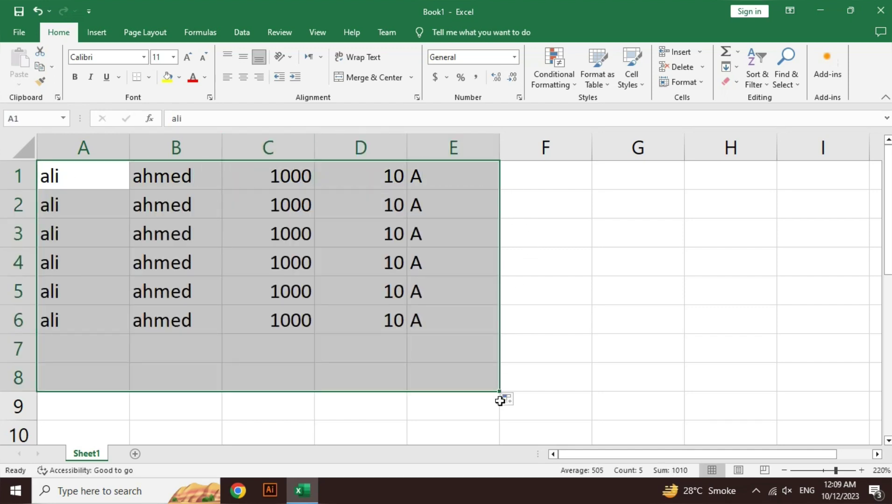
{"action": "left_click", "coordinate": [555, 367]}
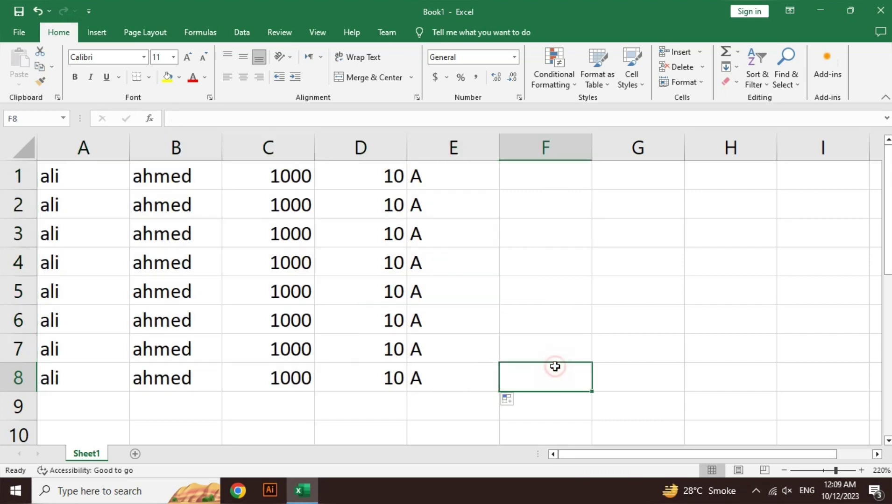
Clear the contents of the first record in cells A1:E1.
{"action": "left_click", "coordinate": [191, 174]}
{"action": "left_click", "coordinate": [86, 173]}
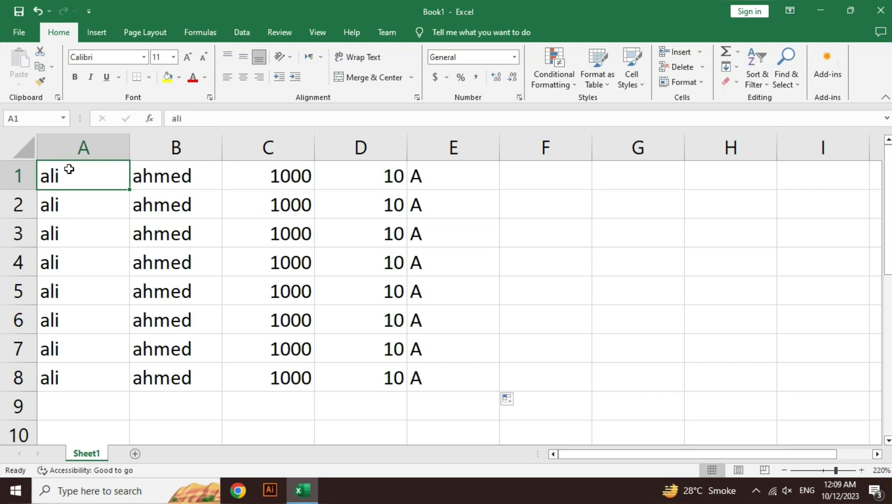
{"action": "key", "text": "Right"}
{"action": "key", "text": "Right"}
{"action": "key", "text": "Right"}
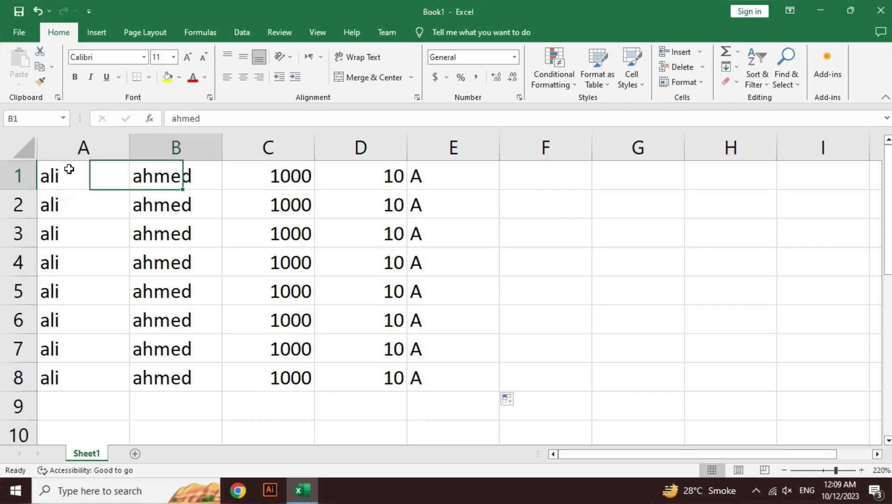
{"action": "key", "text": "Right"}
{"action": "key", "text": "shift+Left"}
{"action": "key", "text": "shift+Left"}
{"action": "key", "text": "shift+Left"}
{"action": "key", "text": "shift+Left"}
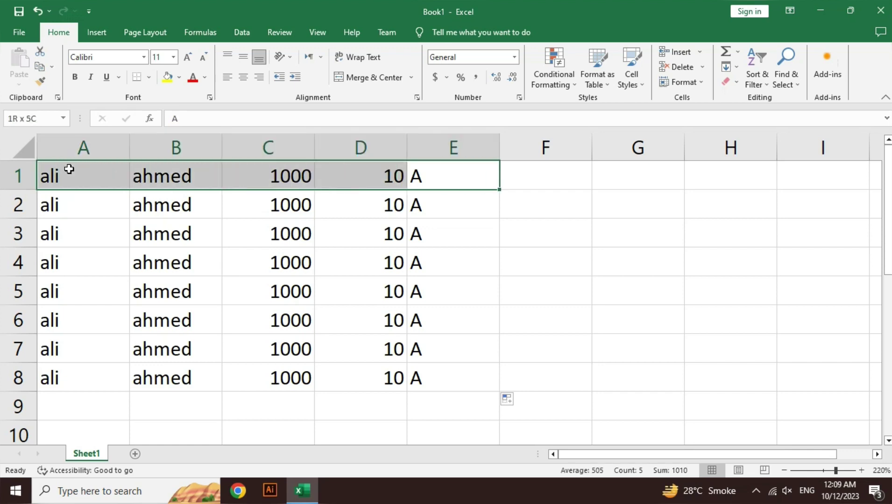
{"action": "key", "text": "Delete"}
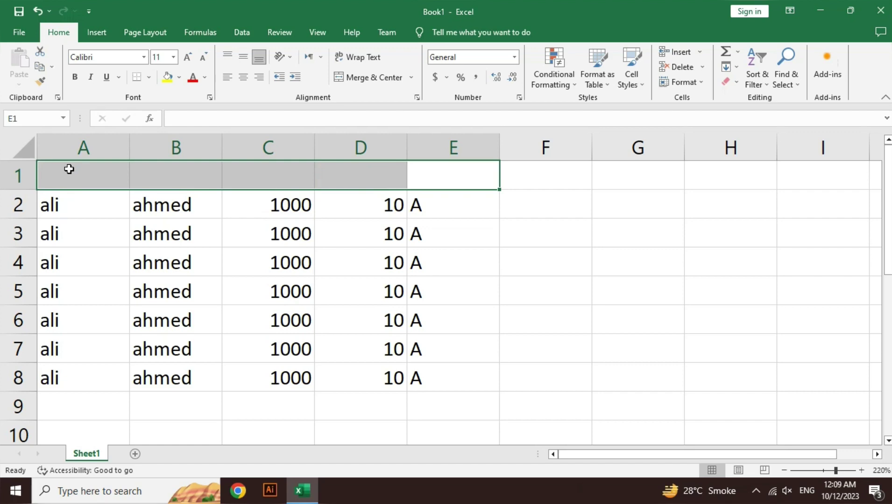
{"action": "key", "text": "Down"}
{"action": "key", "text": "Down"}
{"action": "key", "text": "Down"}
{"action": "key", "text": "Down"}
{"action": "key", "text": "Down"}
{"action": "key", "text": "Down"}
{"action": "key", "text": "Down"}
{"action": "key", "text": "Down"}
{"action": "scroll", "coordinate": [69, 169], "scroll_direction": "down", "scroll_amount": 1}
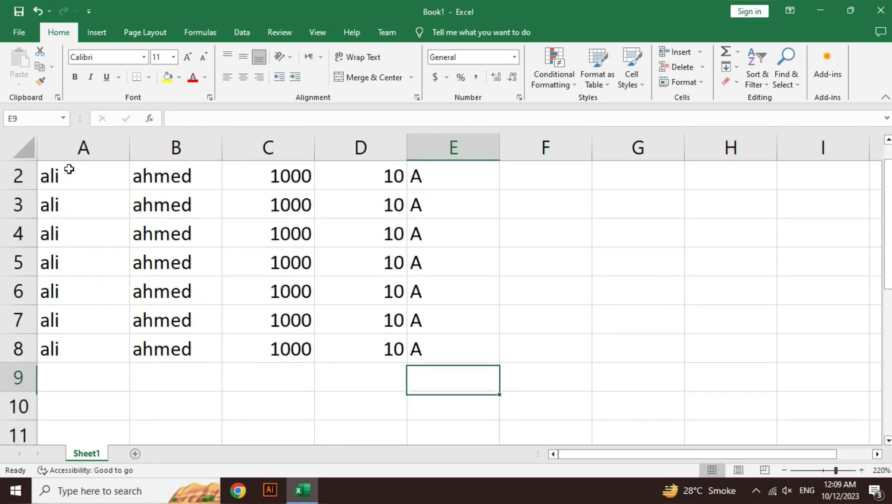
{"action": "key", "text": "Up"}
{"action": "key", "text": "Up"}
{"action": "key", "text": "Up"}
{"action": "key", "text": "Up"}
{"action": "key", "text": "Up"}
{"action": "key", "text": "Up"}
{"action": "key", "text": "Up"}
{"action": "key", "text": "Up"}
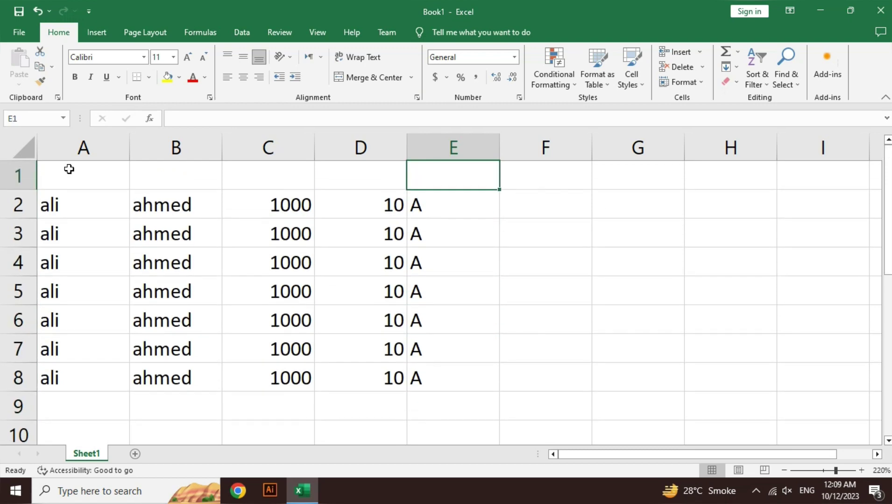
Undo the clearing of cells A1:E1.
{"action": "key", "text": "ctrl+z"}
Insert a blank sheet row above the first record, at cell A1.
{"action": "key", "text": "Left"}
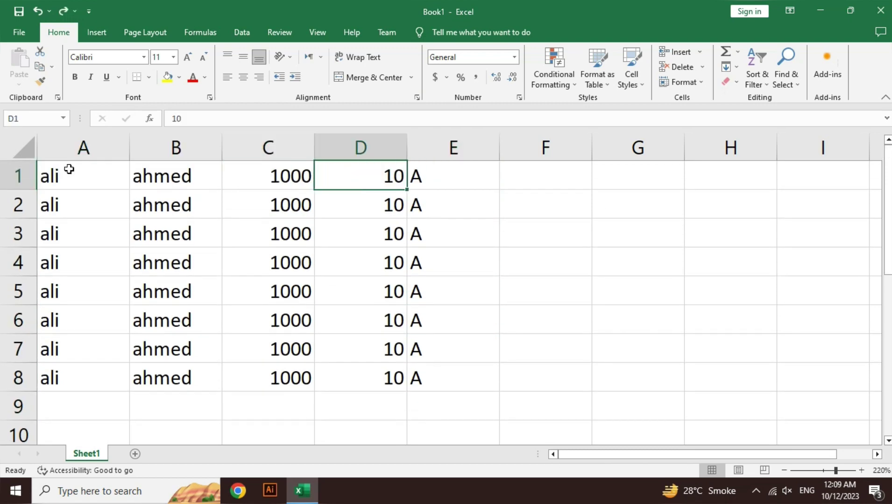
{"action": "key", "text": "Left"}
{"action": "key", "text": "Left"}
{"action": "key", "text": "Left"}
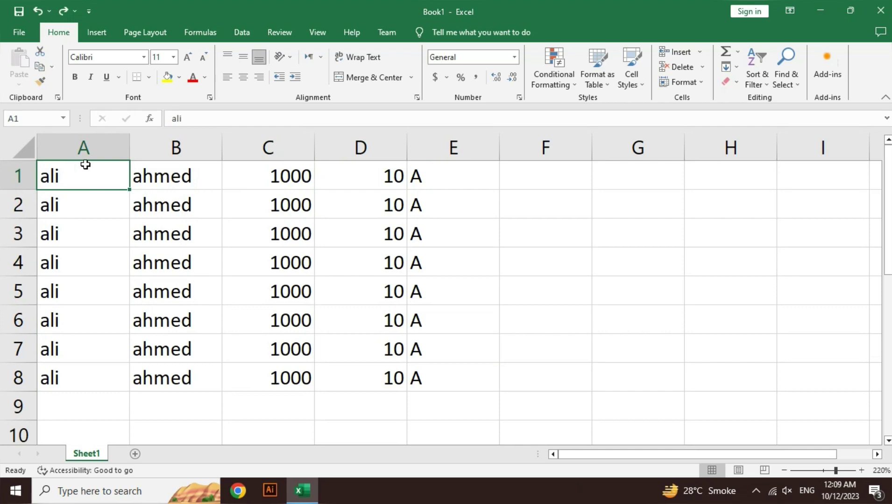
{"action": "left_click", "coordinate": [701, 53]}
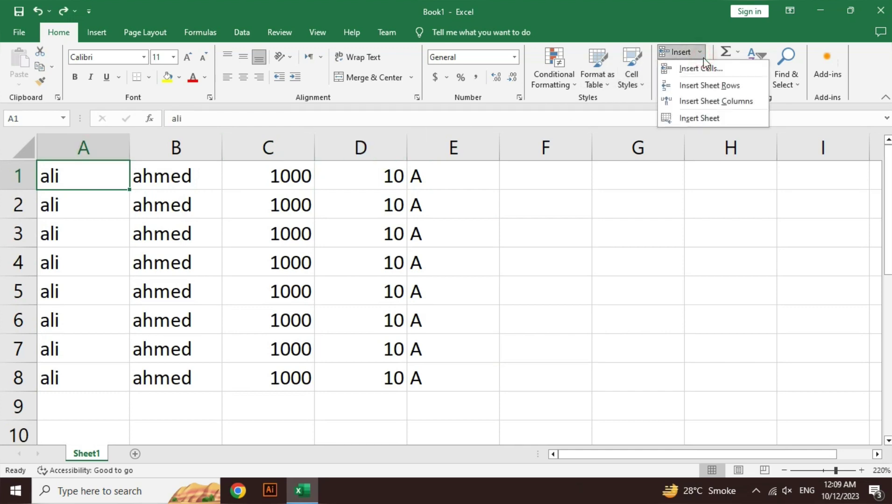
{"action": "left_click", "coordinate": [704, 88]}
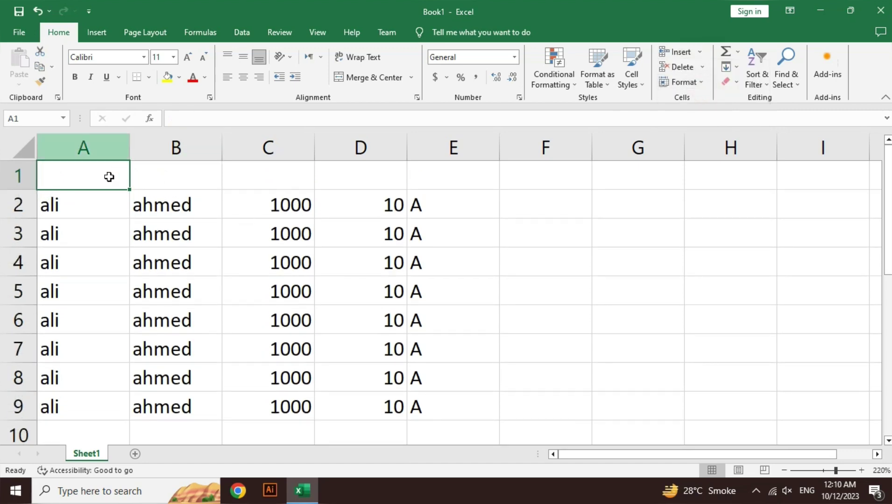
Enter the column headings name, f name and fee in cells A1, B1 and C1.
{"action": "type", "text": "name"}
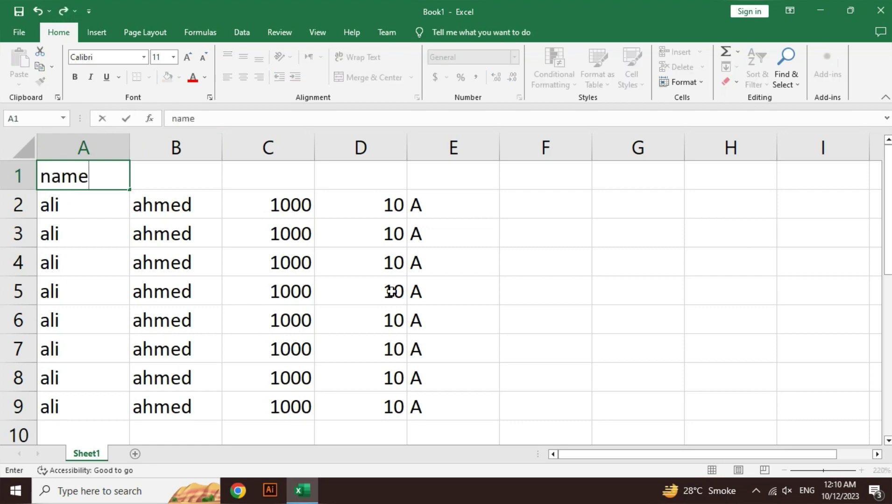
{"action": "key", "text": "Tab"}
{"action": "type", "text": "f name"}
{"action": "key", "text": "Tab"}
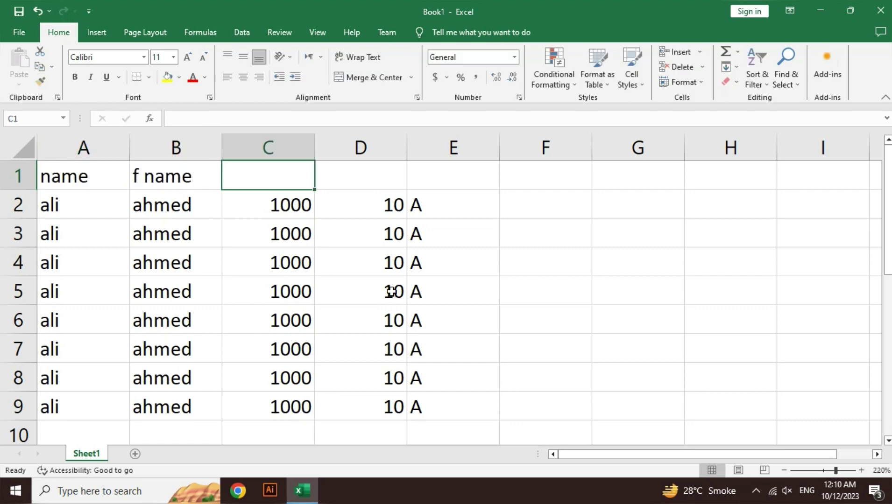
{"action": "type", "text": "fee"}
{"action": "key", "text": "Tab"}
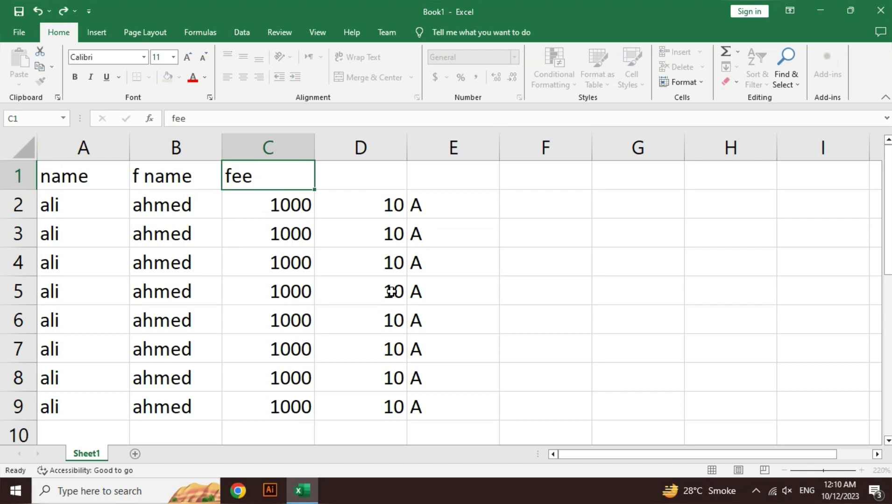
Enter the column headings class in D1 and section in E1.
{"action": "type", "text": "class"}
{"action": "key", "text": "Tab"}
{"action": "key", "text": "Tab"}
{"action": "key", "text": "shift+Tab"}
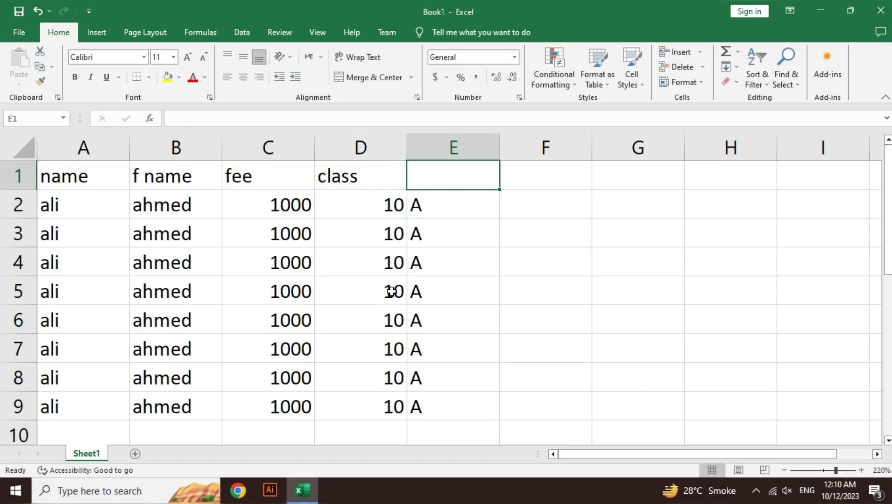
{"action": "type", "text": "section"}
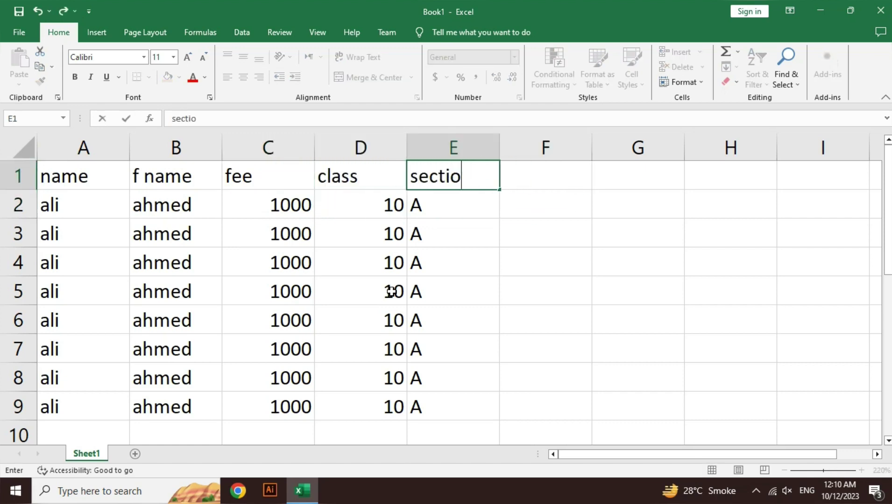
{"action": "key", "text": "shift+Tab"}
Insert a blank sheet column before the name column, at cell A1.
{"action": "key", "text": "shift+Tab"}
{"action": "key", "text": "shift+Tab"}
{"action": "key", "text": "shift+Tab"}
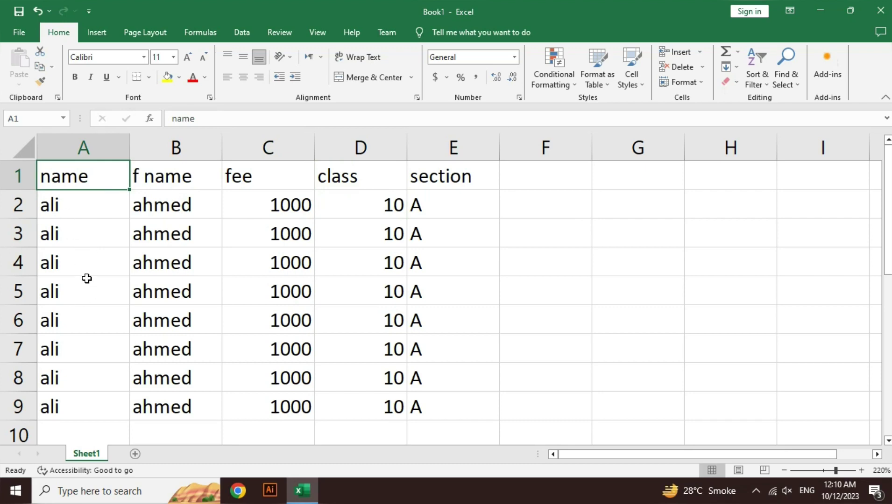
{"action": "left_click", "coordinate": [702, 54]}
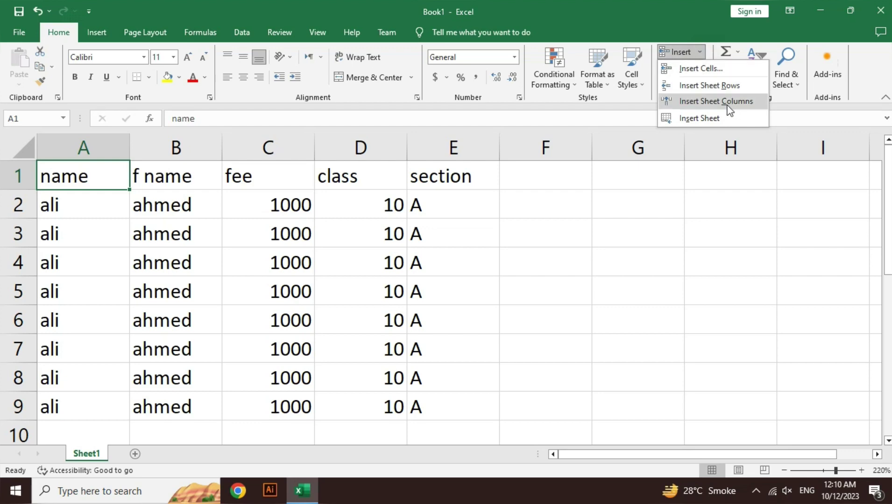
{"action": "left_click", "coordinate": [729, 106]}
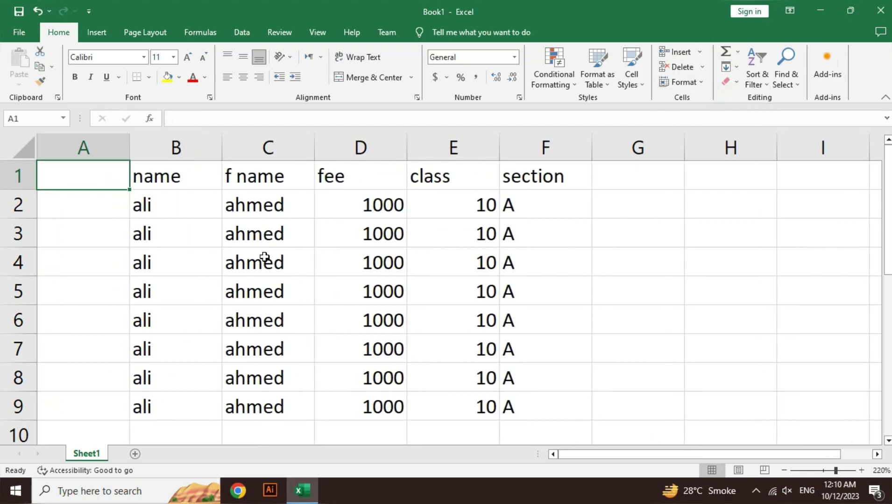
Enter the heading roll in A1 and the first roll number 1001 in A2.
{"action": "type", "text": "roll"}
{"action": "key", "text": "Return"}
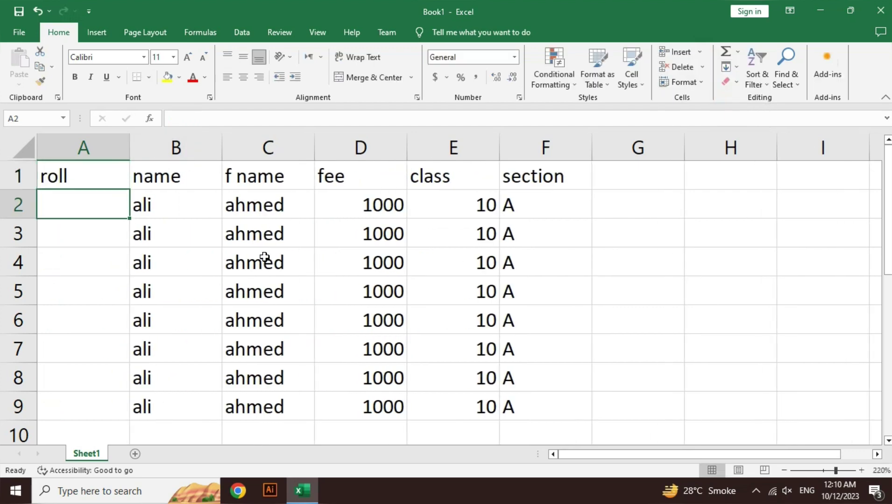
{"action": "type", "text": "1001"}
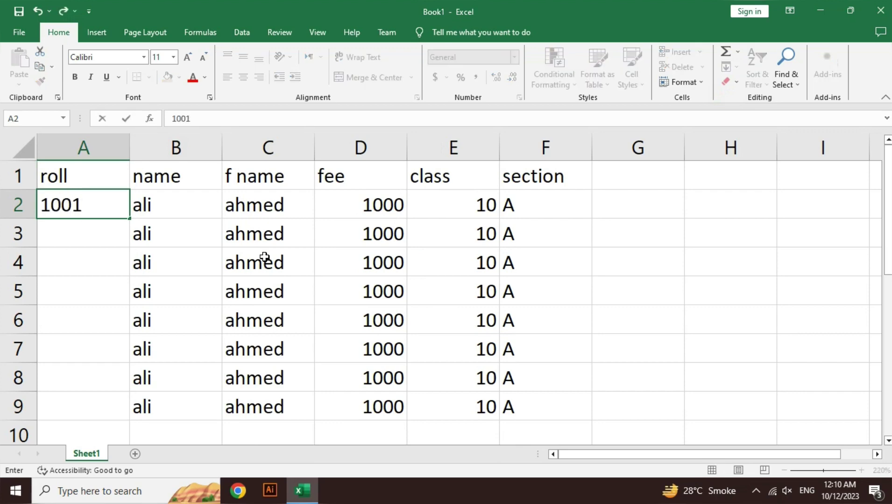
{"action": "left_click", "coordinate": [264, 256]}
Insert an entire blank column before the name column, at cell B1.
{"action": "left_click", "coordinate": [281, 172]}
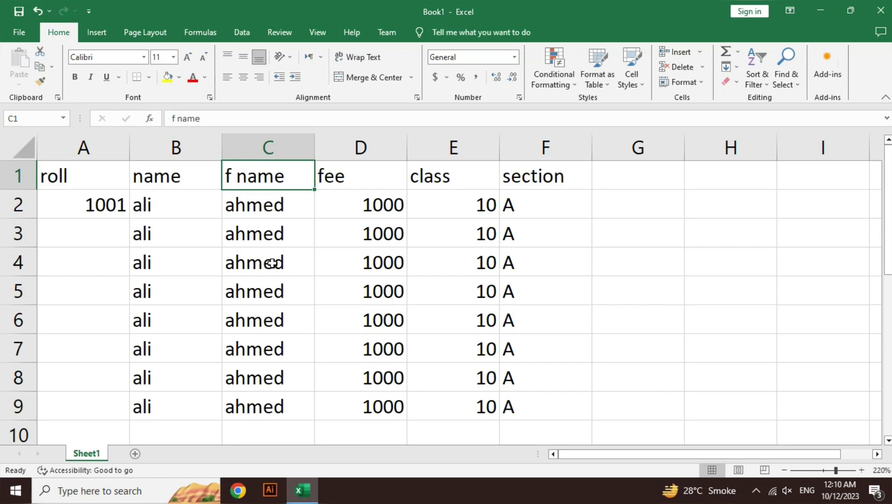
{"action": "left_click", "coordinate": [202, 180]}
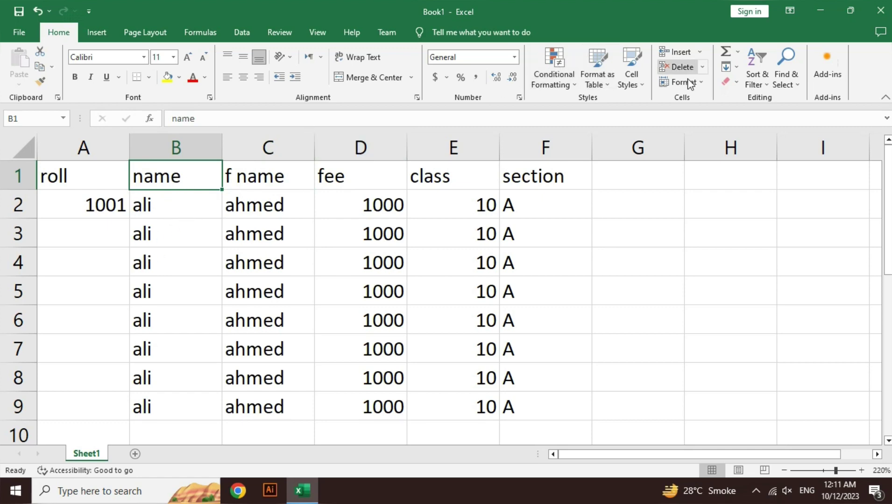
{"action": "left_click", "coordinate": [697, 58]}
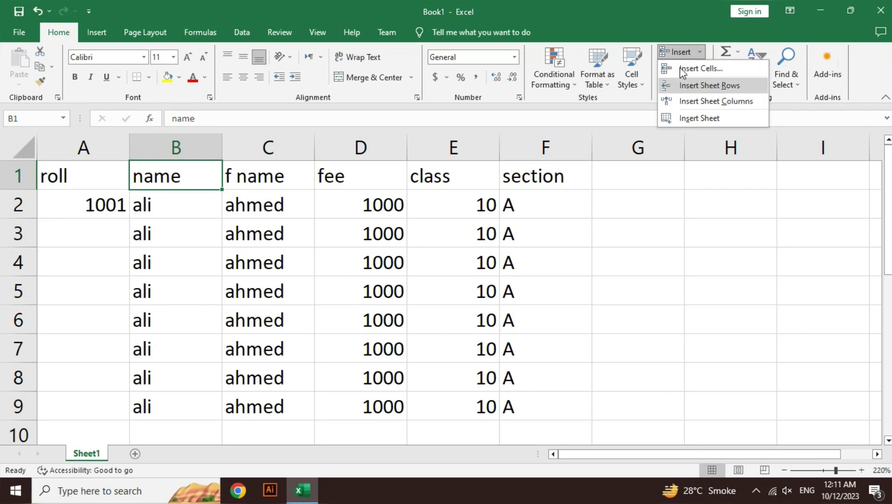
{"action": "left_click", "coordinate": [193, 243]}
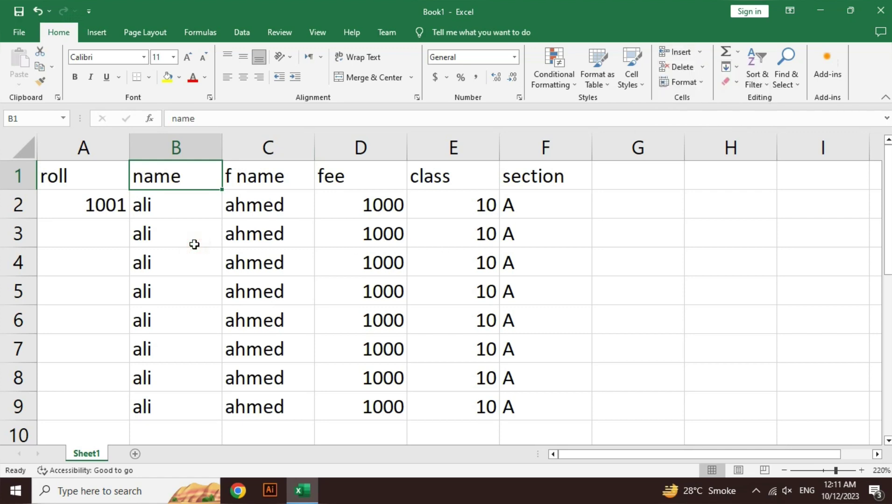
{"action": "key", "text": "ctrl+plus"}
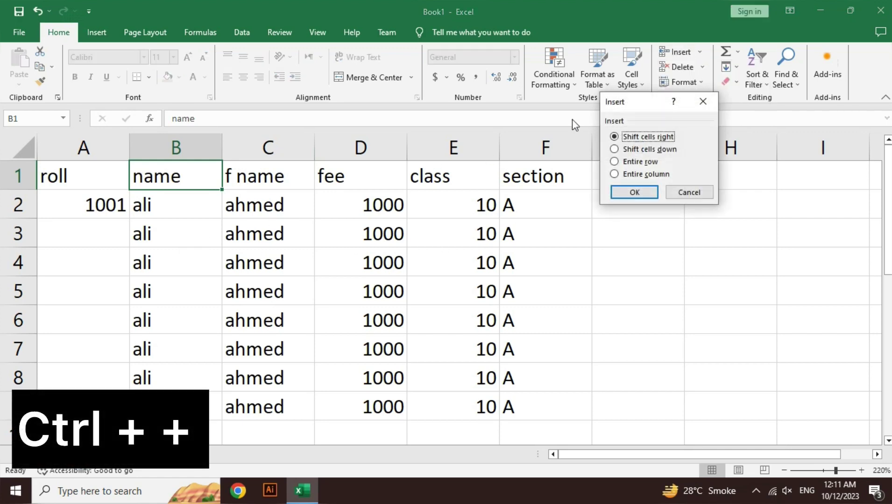
{"action": "left_click_drag", "start_coordinate": [633, 100], "coordinate": [390, 191]}
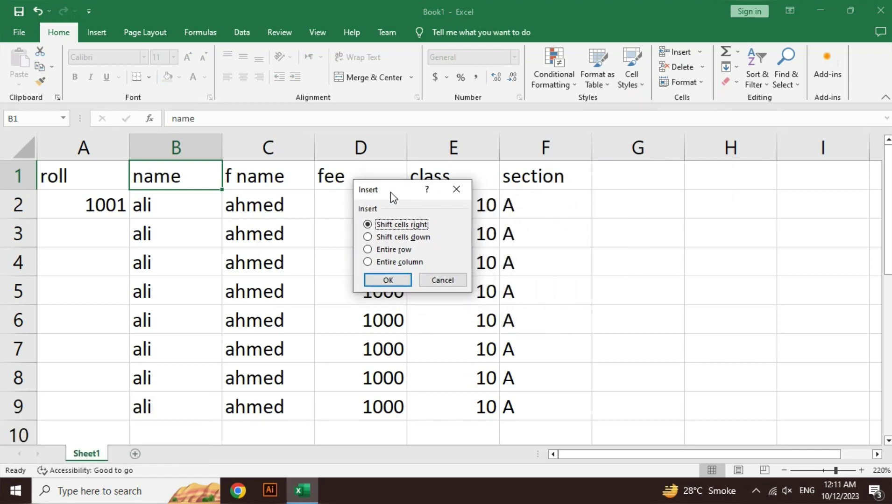
{"action": "left_click", "coordinate": [395, 262]}
{"action": "left_click", "coordinate": [388, 280]}
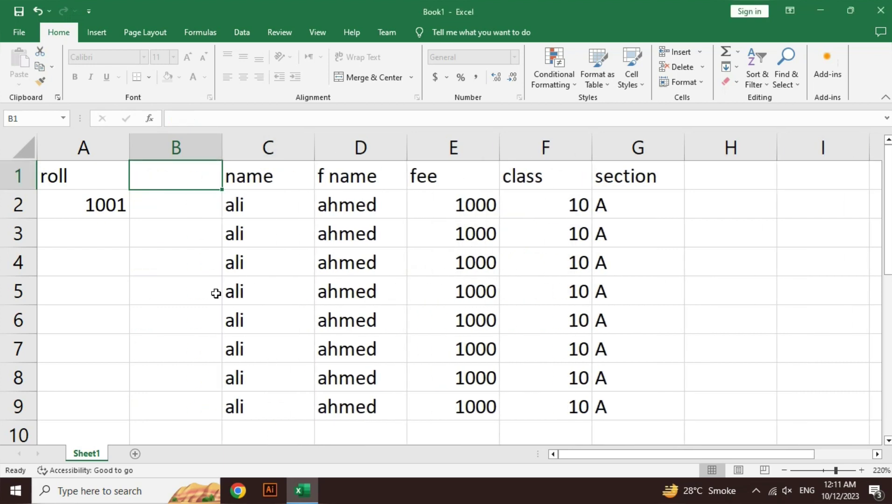
Insert an entire blank row above the second student record, at cell C3.
{"action": "left_click", "coordinate": [274, 185]}
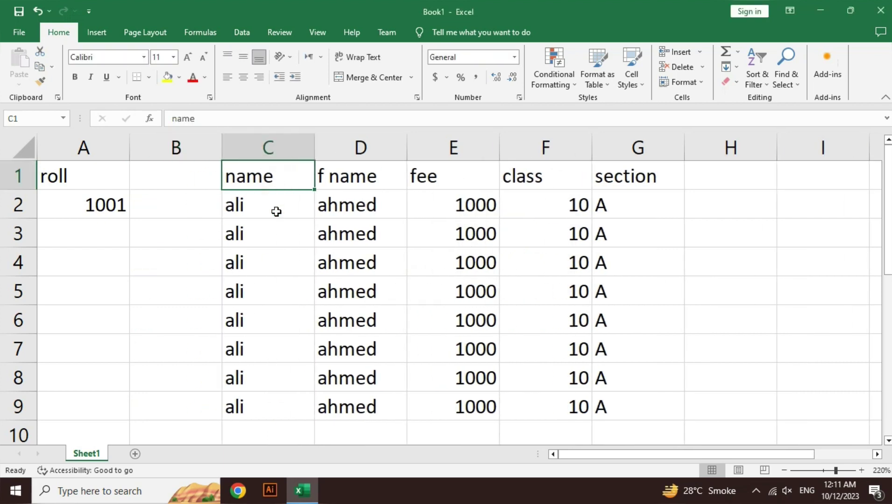
{"action": "left_click", "coordinate": [269, 235]}
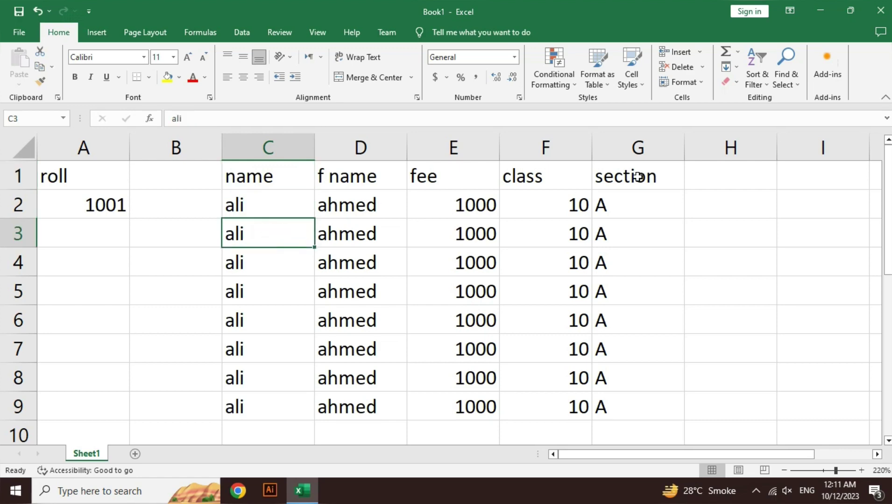
{"action": "key", "text": "ctrl+shift+plus"}
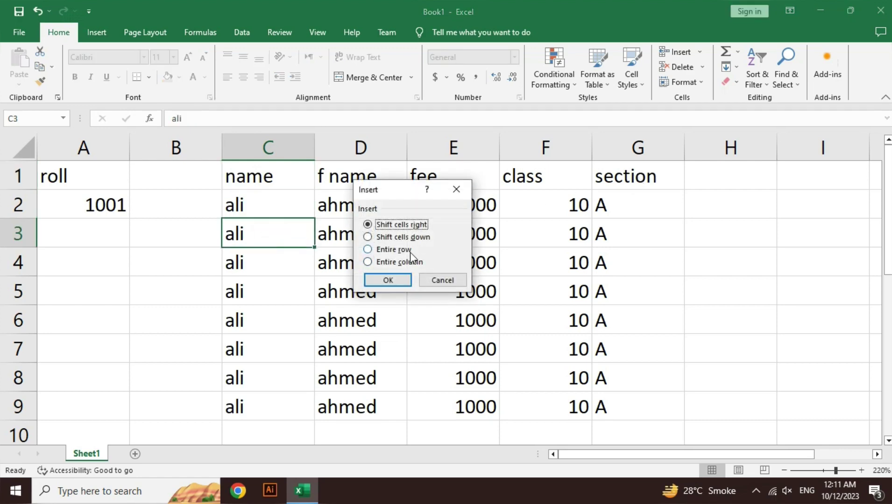
{"action": "left_click", "coordinate": [410, 251]}
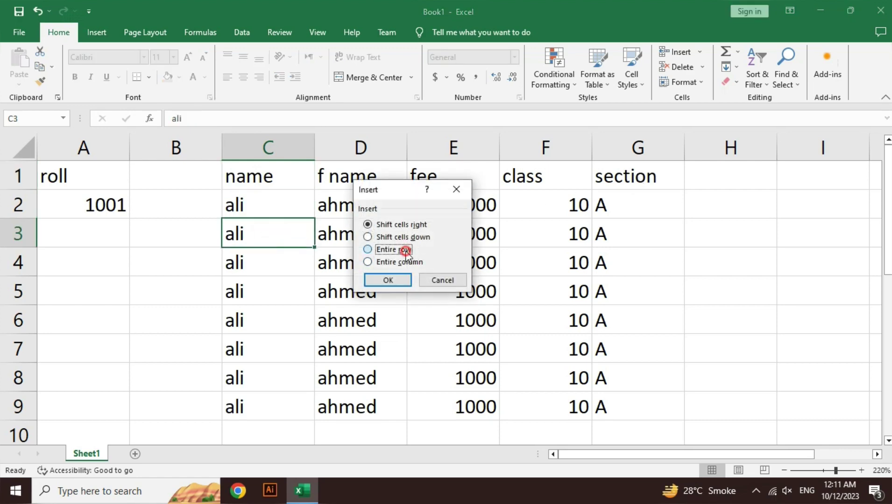
{"action": "left_click", "coordinate": [391, 278]}
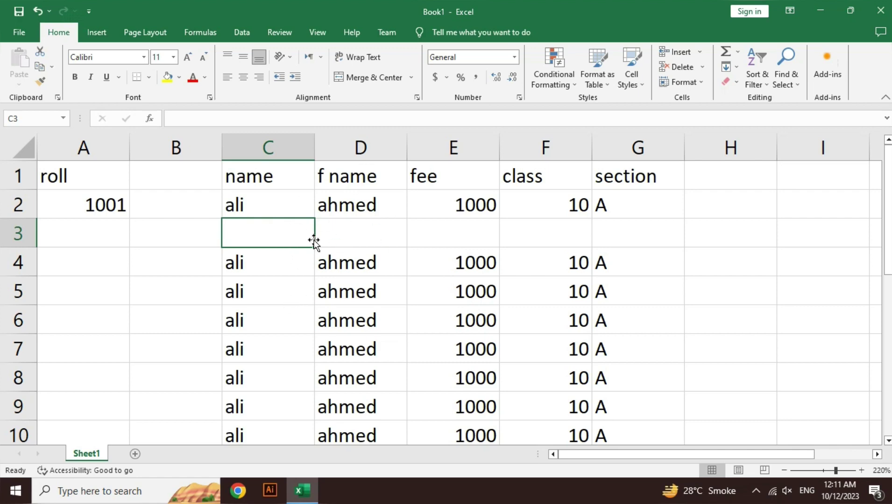
Delete the entire blank row 3 between the first two student records.
{"action": "left_click_drag", "start_coordinate": [171, 180], "coordinate": [164, 318]}
{"action": "left_click", "coordinate": [164, 319]}
{"action": "left_click", "coordinate": [240, 227]}
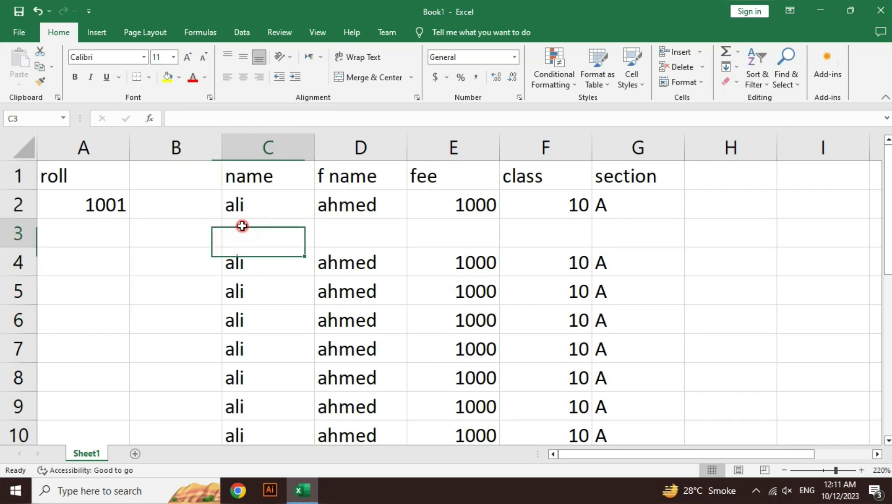
{"action": "left_click", "coordinate": [702, 68]}
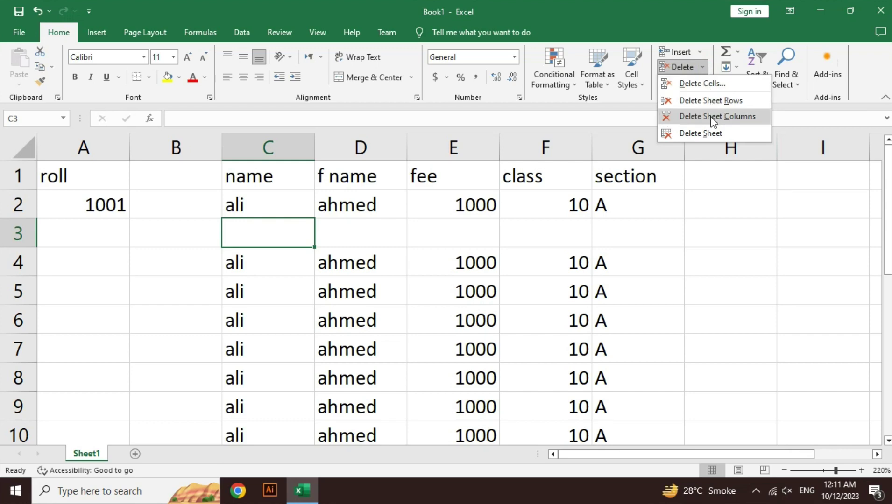
{"action": "left_click", "coordinate": [261, 222]}
{"action": "key", "text": "ctrl+minus"}
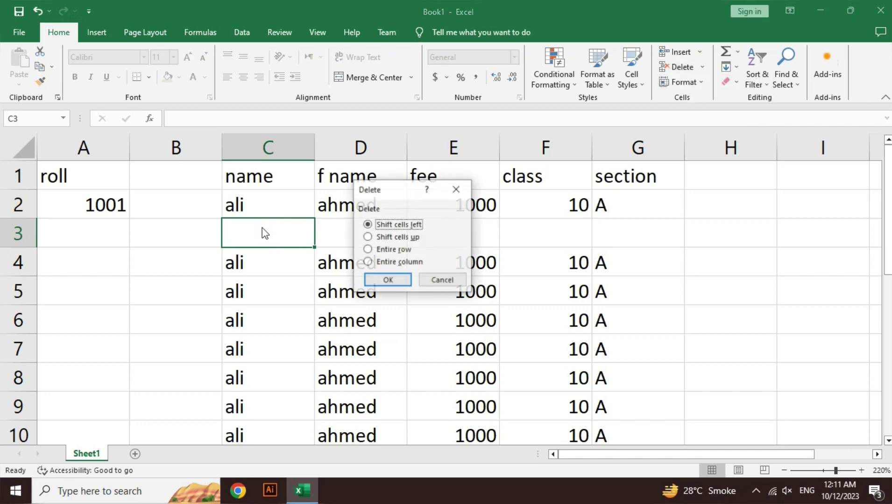
{"action": "left_click", "coordinate": [404, 250]}
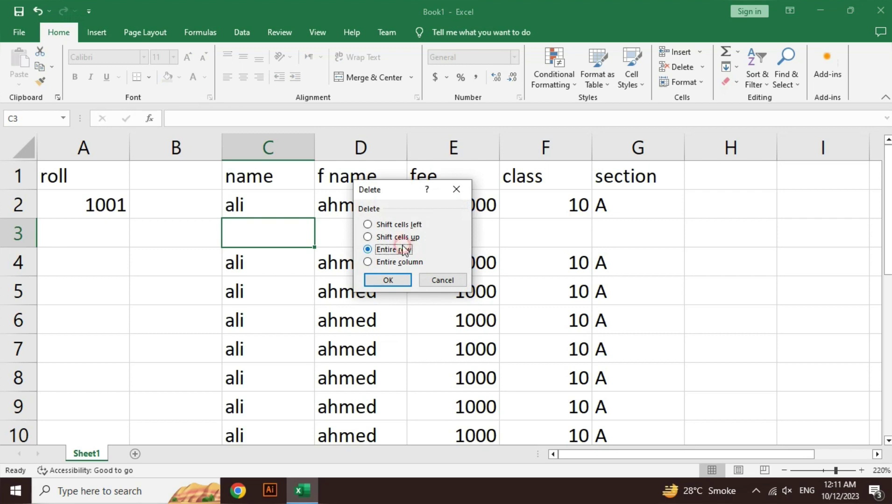
{"action": "left_click", "coordinate": [394, 281]}
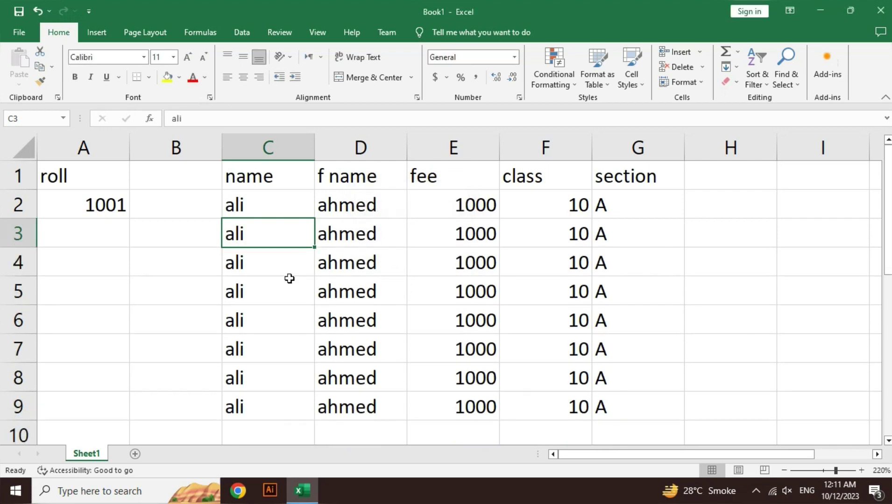
Delete the entire blank column B between the roll and name columns.
{"action": "left_click", "coordinate": [188, 172]}
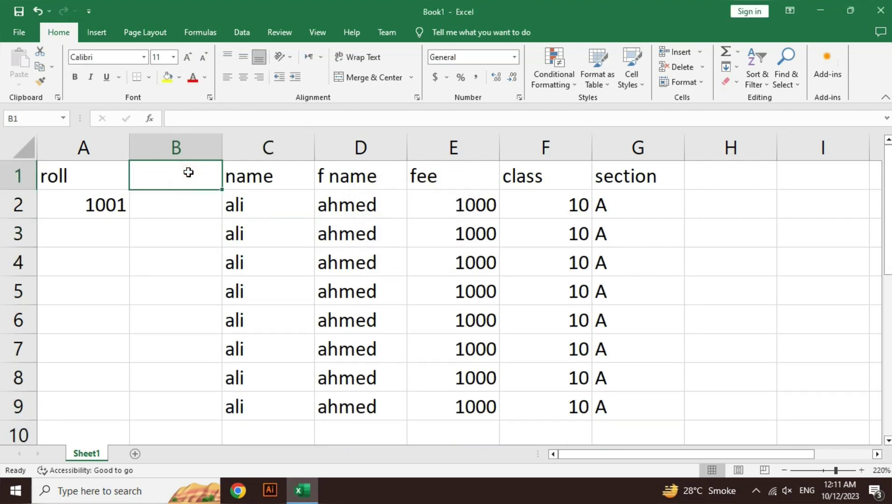
{"action": "key", "text": "ctrl+minus"}
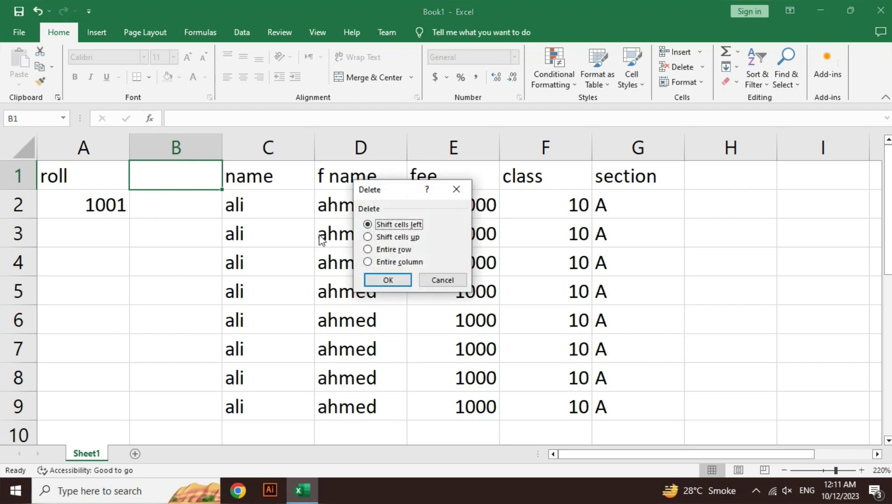
{"action": "left_click", "coordinate": [369, 262]}
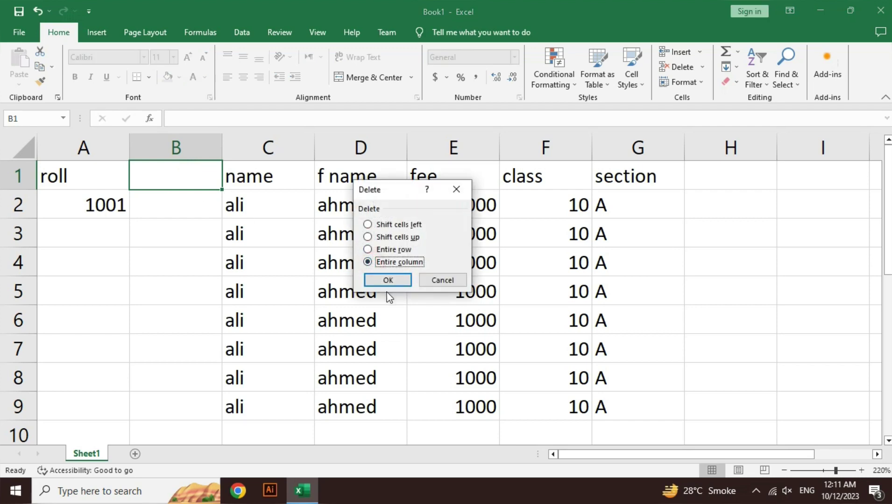
{"action": "left_click", "coordinate": [386, 279]}
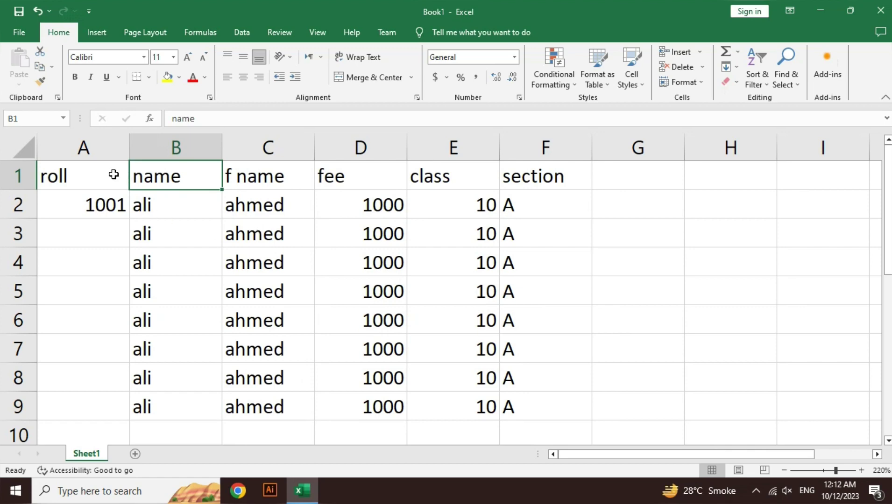
Delete the entire rows of cells A1 and A2, and undo that deletion.
{"action": "left_click_drag", "start_coordinate": [113, 173], "coordinate": [108, 207]}
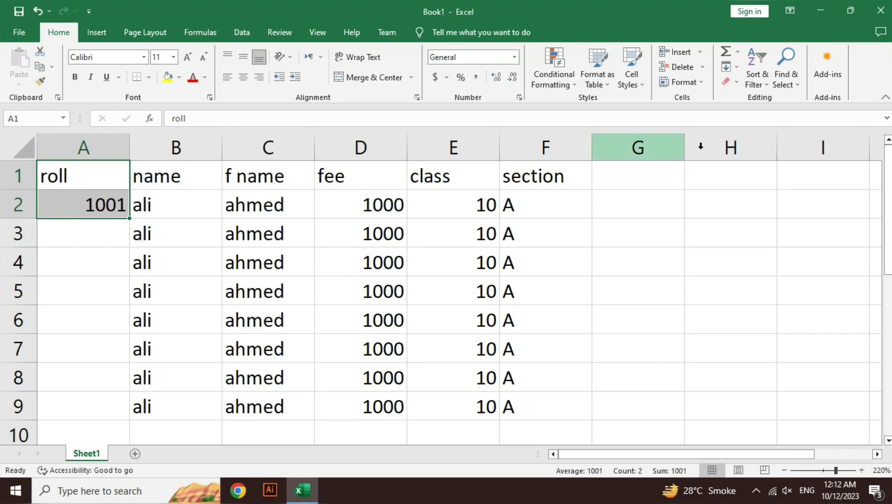
{"action": "key", "text": "ctrl+minus"}
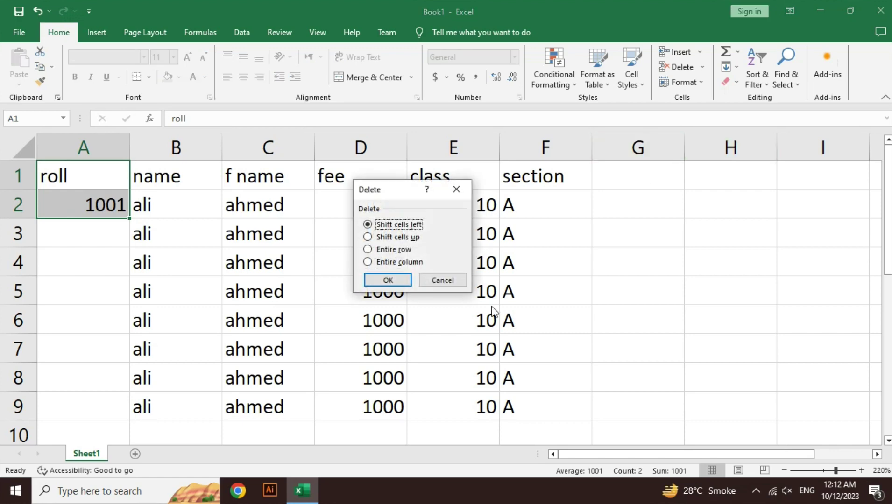
{"action": "left_click", "coordinate": [381, 250]}
{"action": "left_click", "coordinate": [388, 280]}
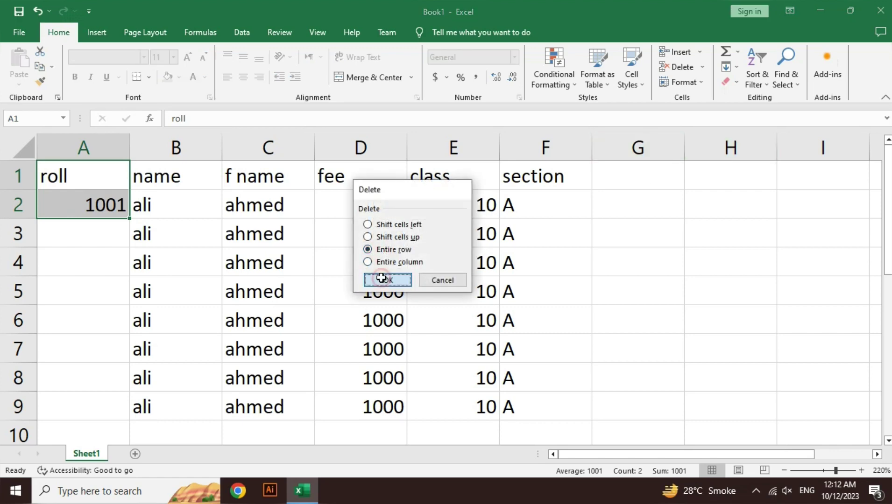
{"action": "left_click", "coordinate": [199, 280]}
{"action": "left_click", "coordinate": [105, 188]}
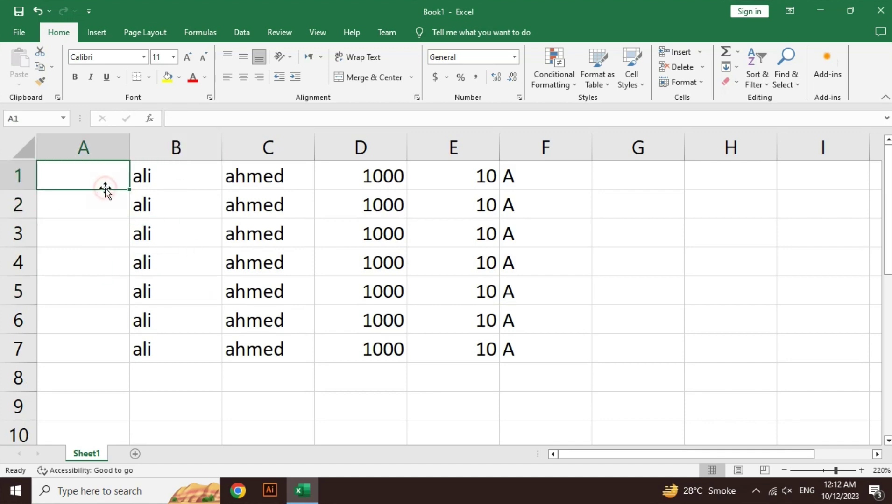
{"action": "key", "text": "ctrl+z"}
{"action": "left_click", "coordinate": [169, 180]}
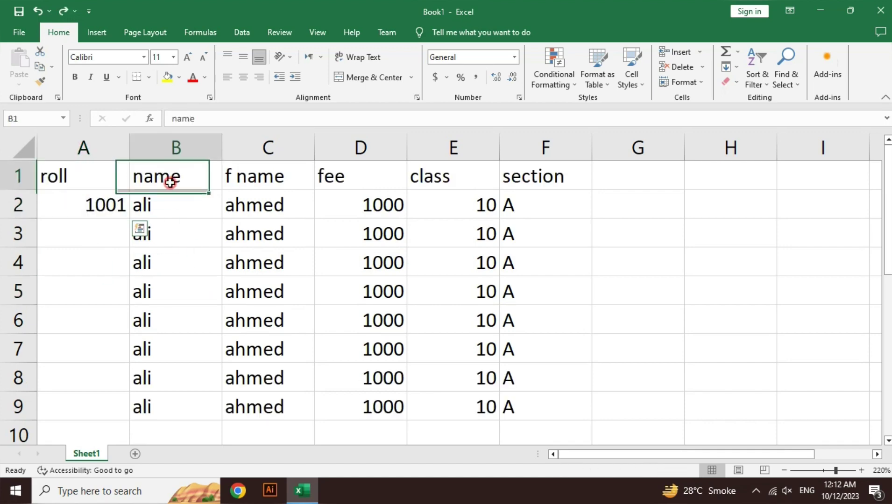
{"action": "left_click", "coordinate": [703, 46]}
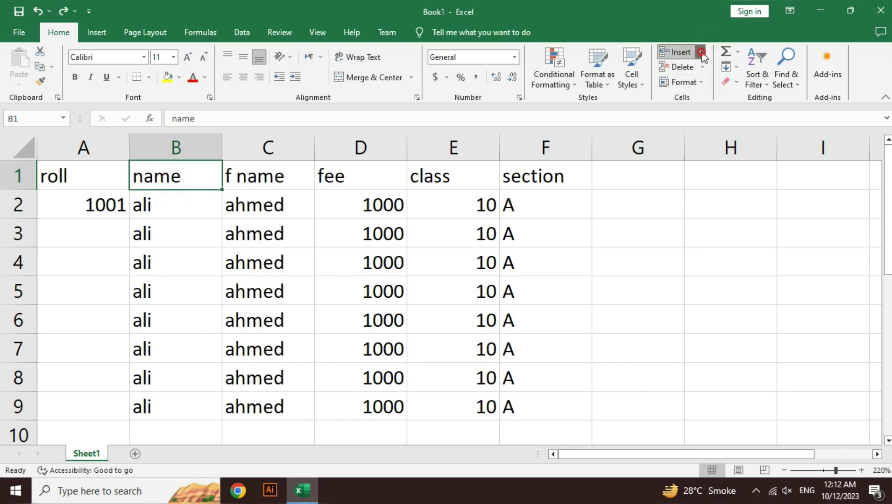
{"action": "left_click", "coordinate": [625, 4]}
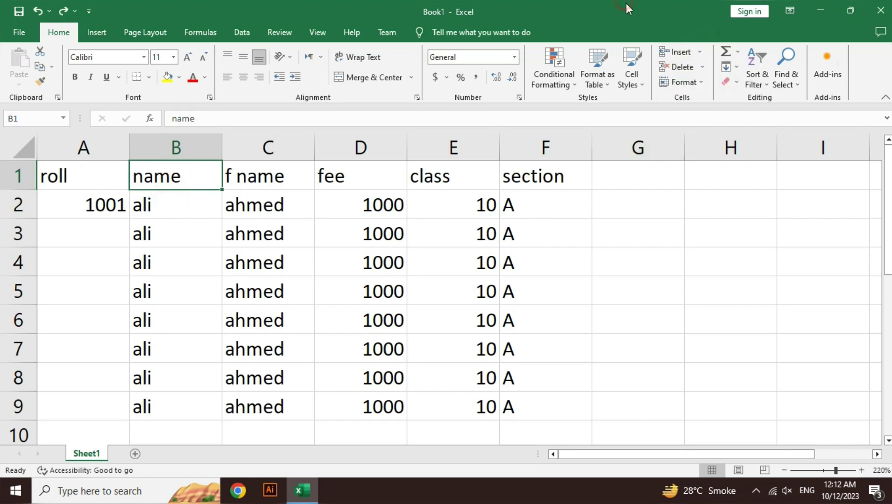
{"action": "left_click", "coordinate": [701, 70]}
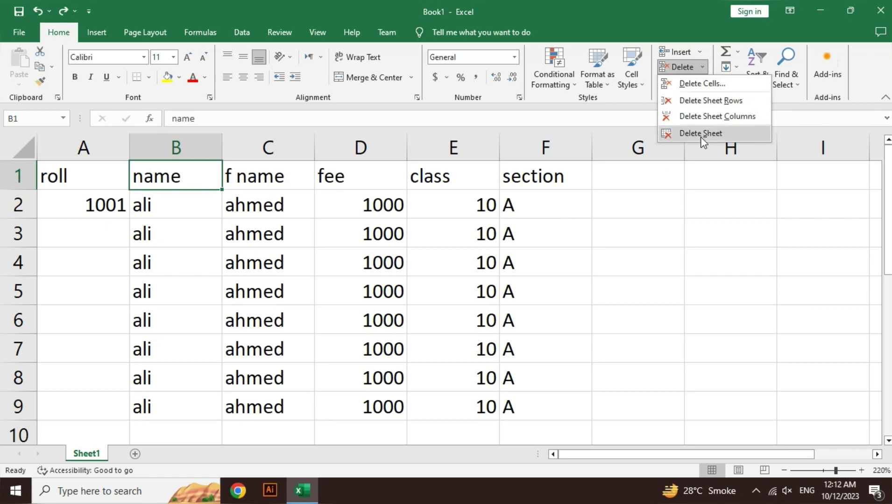
{"action": "left_click", "coordinate": [417, 301]}
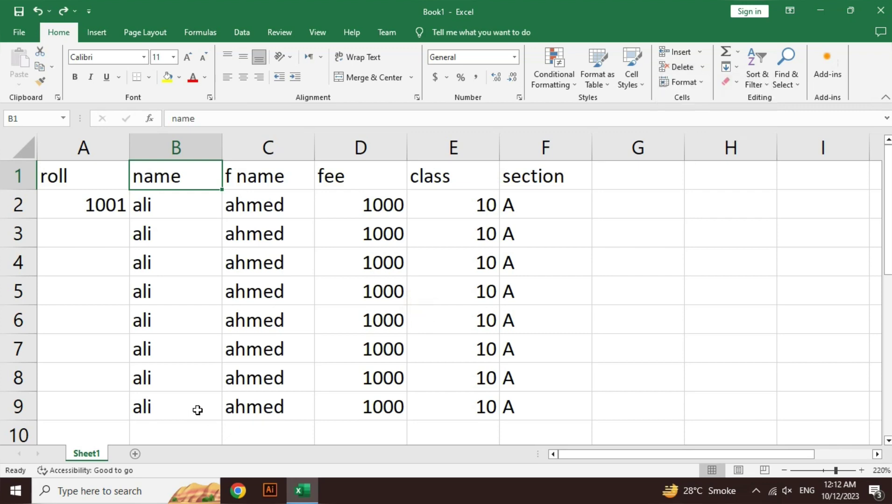
Add three blank worksheets to the workbook and return to Sheet1.
{"action": "left_click", "coordinate": [134, 454]}
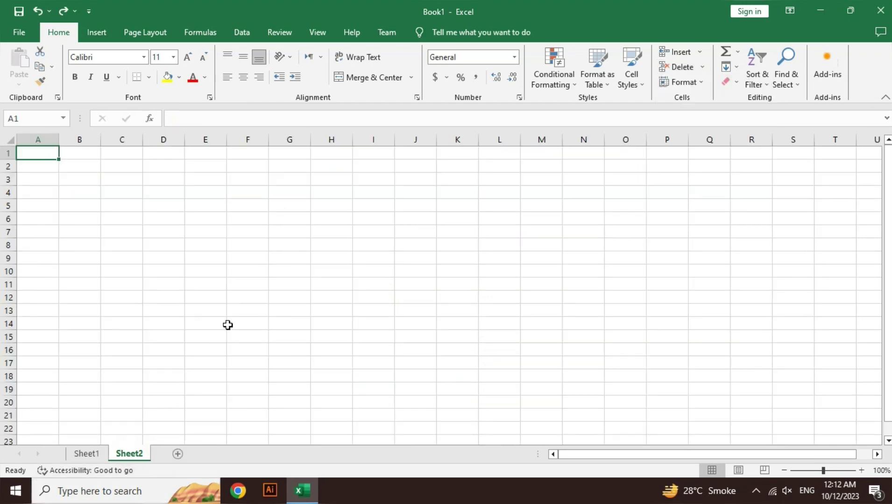
{"action": "left_click", "coordinate": [700, 52]}
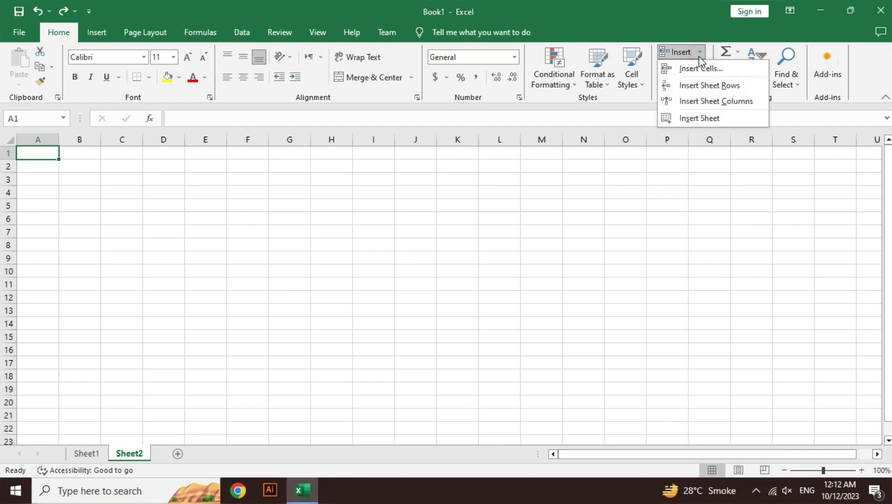
{"action": "left_click", "coordinate": [699, 119]}
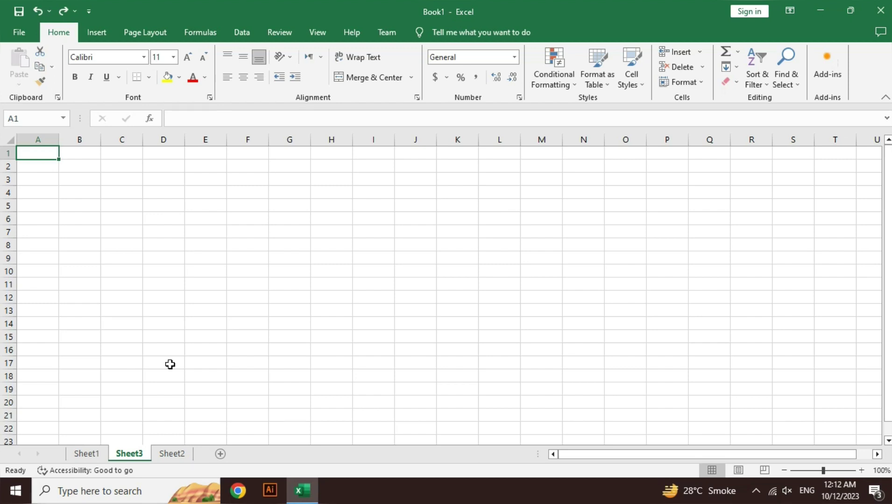
{"action": "key", "text": "shift+F11"}
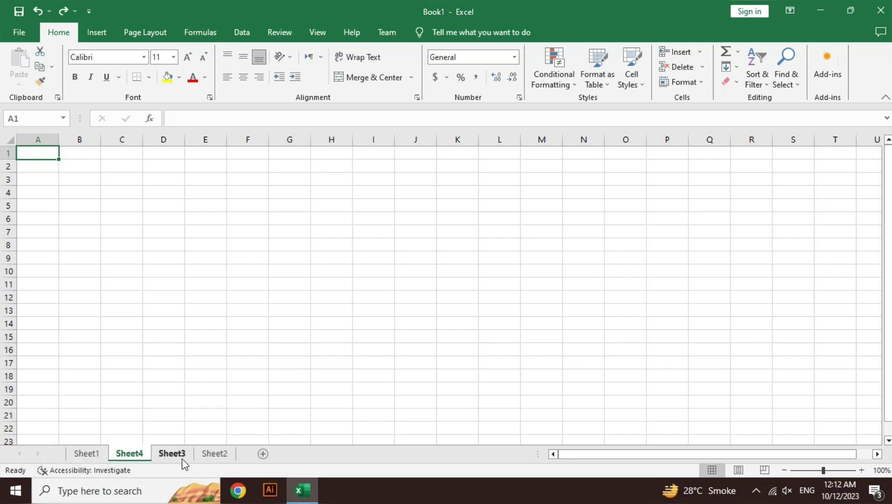
{"action": "left_click", "coordinate": [89, 453]}
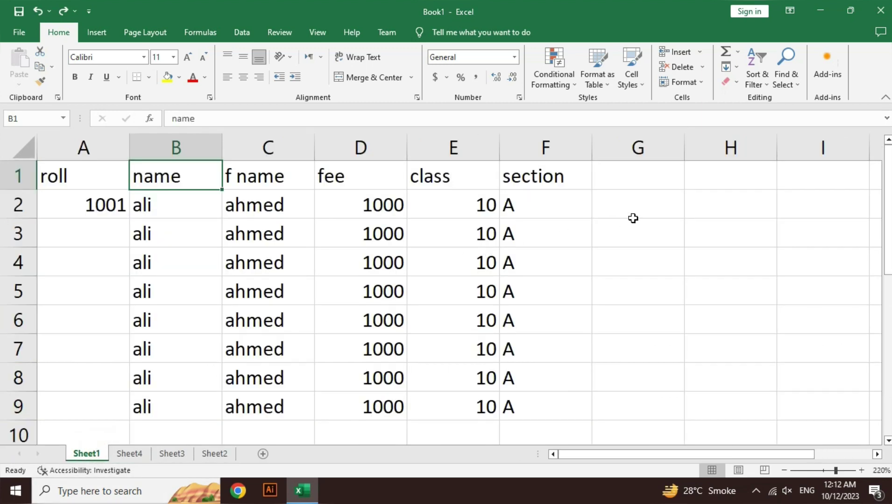
Delete the blank worksheet Sheet2 from the workbook.
{"action": "left_click", "coordinate": [702, 69]}
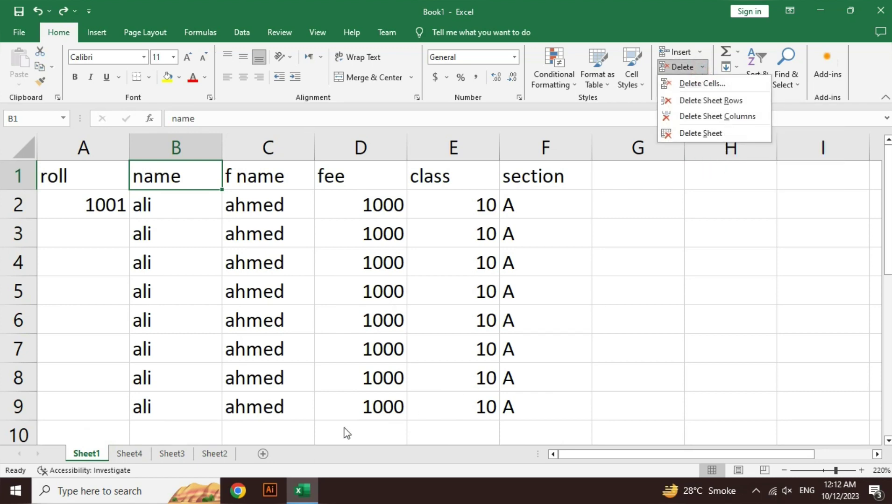
{"action": "left_click", "coordinate": [217, 454]}
{"action": "left_click", "coordinate": [217, 454]}
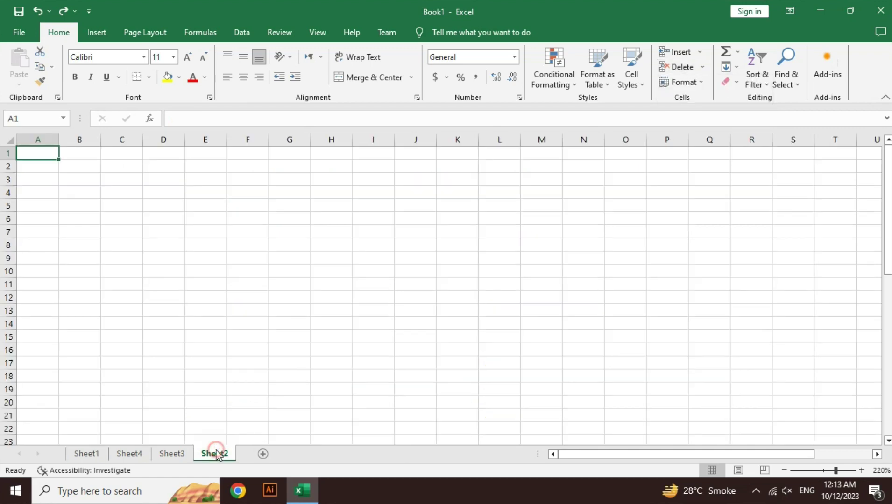
{"action": "left_click", "coordinate": [703, 68]}
{"action": "left_click", "coordinate": [710, 134]}
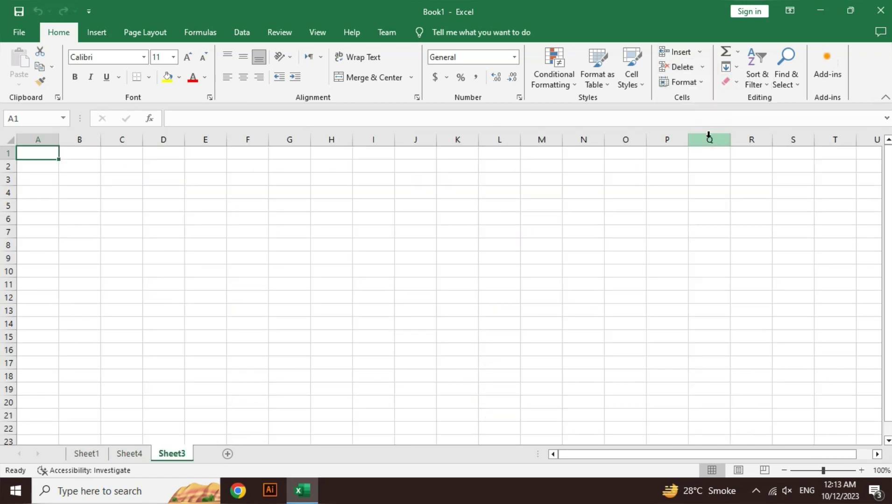
{"action": "right_click", "coordinate": [173, 456]}
{"action": "left_click", "coordinate": [140, 424]}
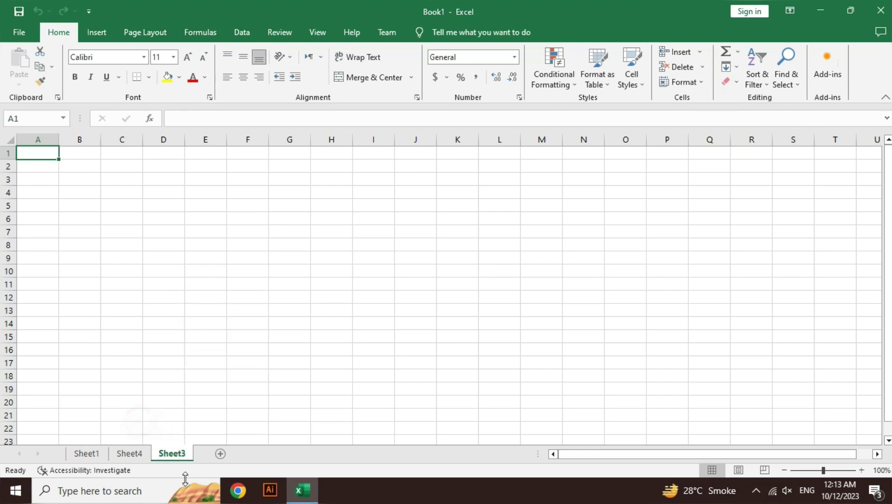
{"action": "right_click", "coordinate": [173, 458]}
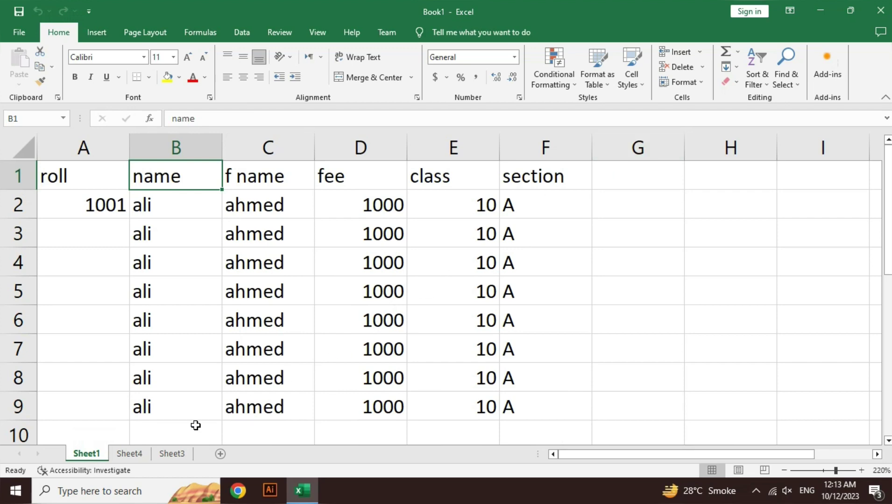
Rename Sheet1, which holds the student table, as abc.
{"action": "double_click", "coordinate": [87, 453]}
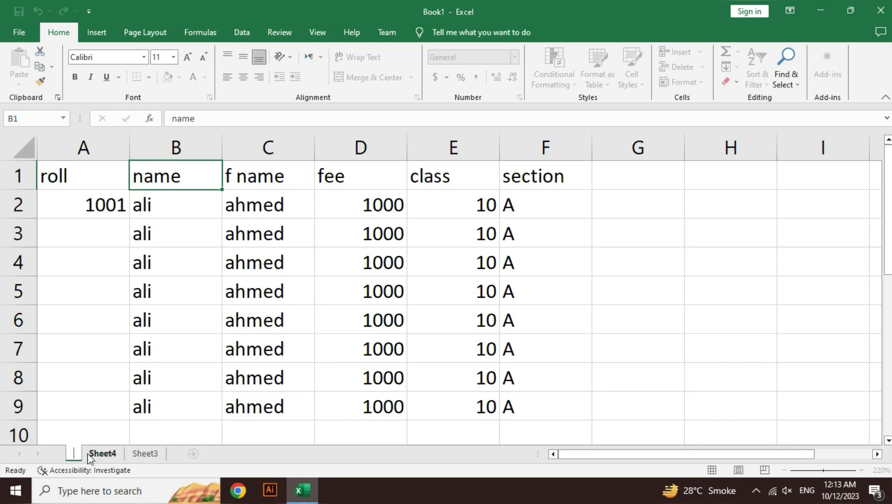
{"action": "type", "text": "abc"}
{"action": "left_click", "coordinate": [123, 455]}
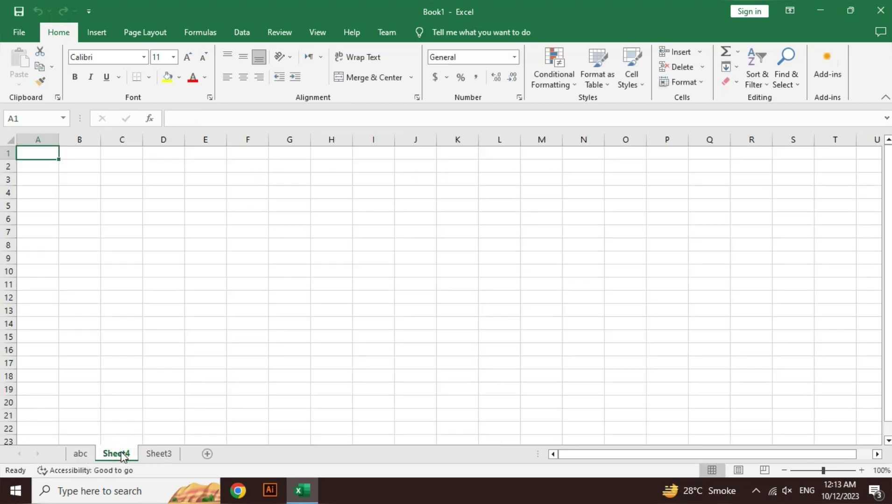
Rename the blank worksheet Sheet4 as asdd.
{"action": "right_click", "coordinate": [120, 454]}
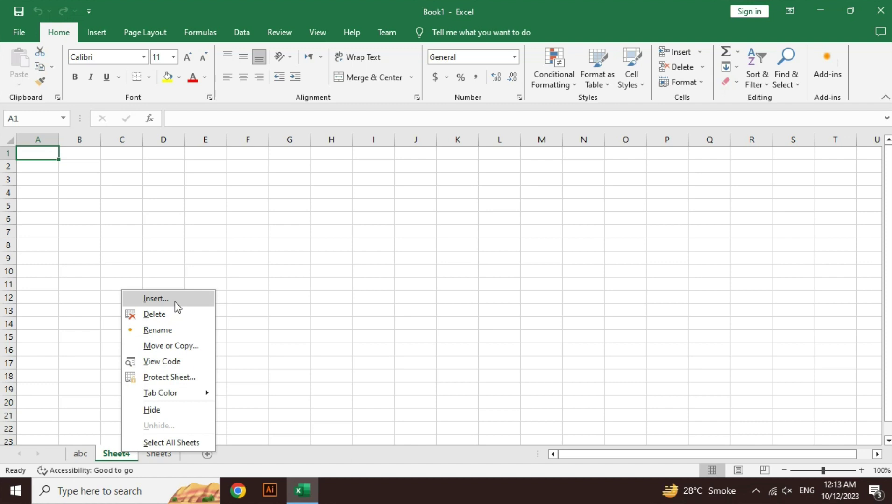
{"action": "left_click", "coordinate": [168, 329]}
{"action": "type", "text": "asdd"}
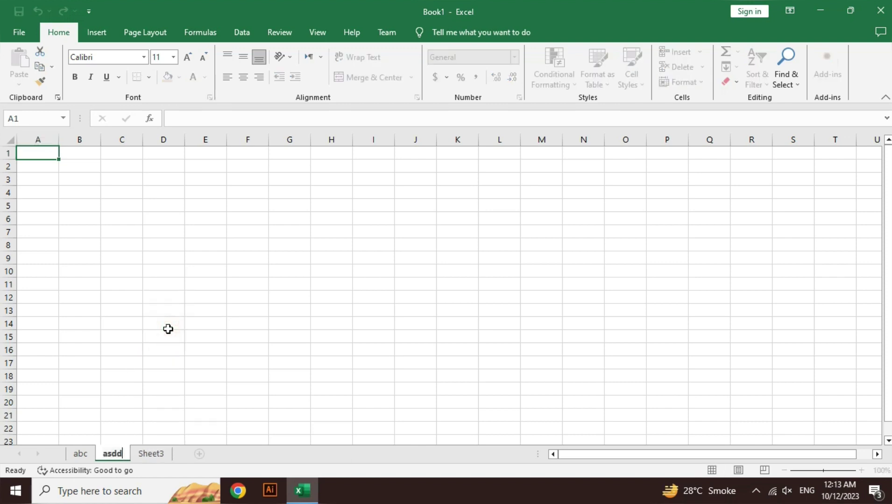
{"action": "left_click", "coordinate": [189, 340]}
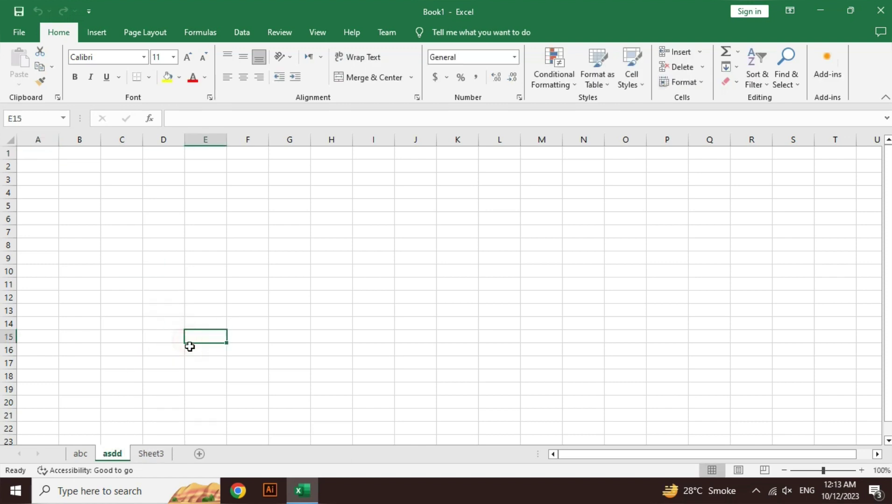
Rename the blank worksheet Sheet3 as kjuik using the Rename Sheet command.
{"action": "left_click", "coordinate": [154, 454]}
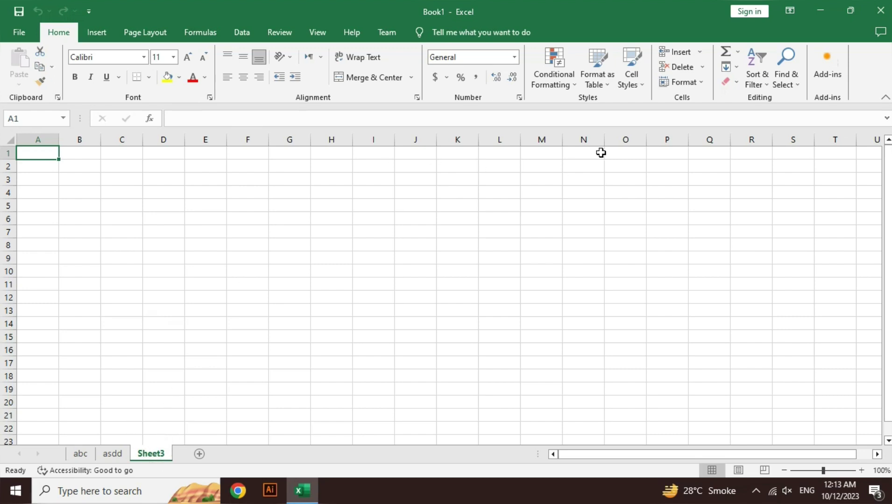
{"action": "left_click", "coordinate": [700, 83]}
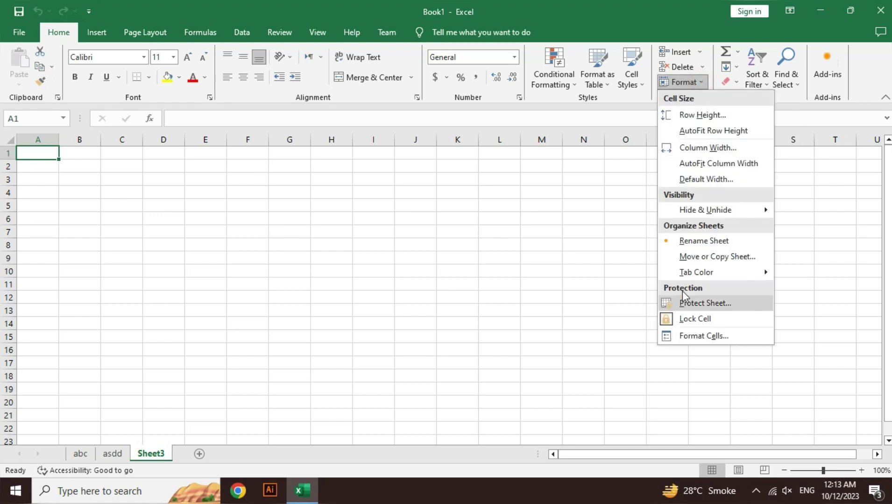
{"action": "left_click", "coordinate": [702, 242]}
{"action": "type", "text": "kjuik"}
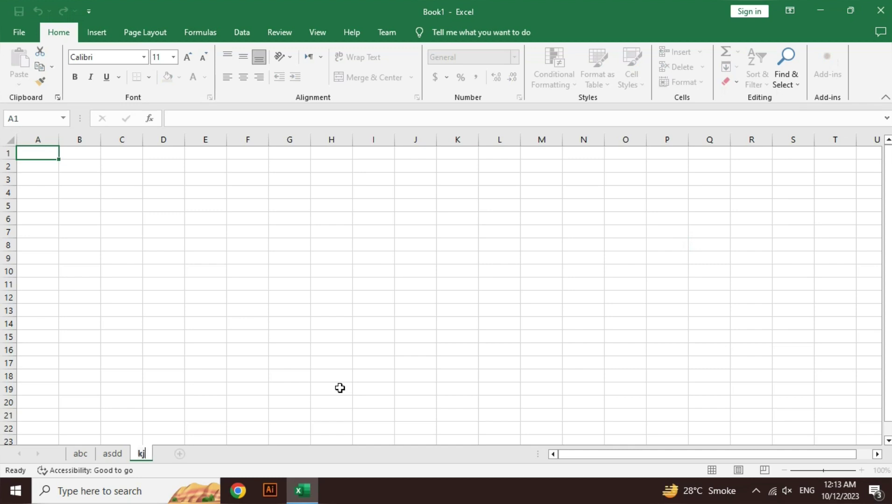
{"action": "left_click", "coordinate": [340, 388]}
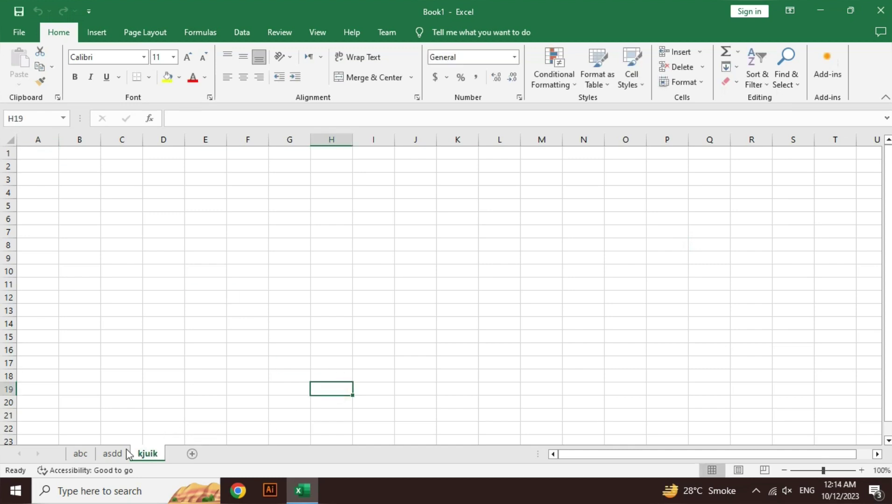
Return to the abc worksheet with the student table.
{"action": "left_click", "coordinate": [79, 454]}
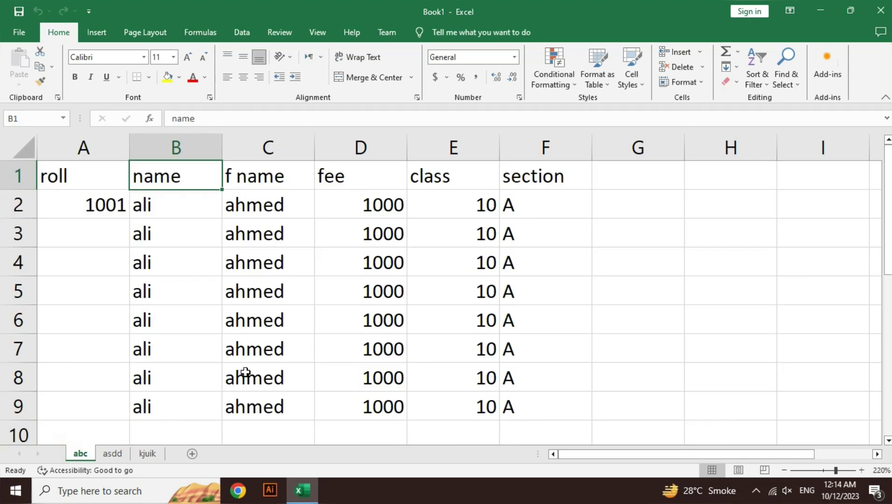
{"action": "left_click", "coordinate": [690, 83]}
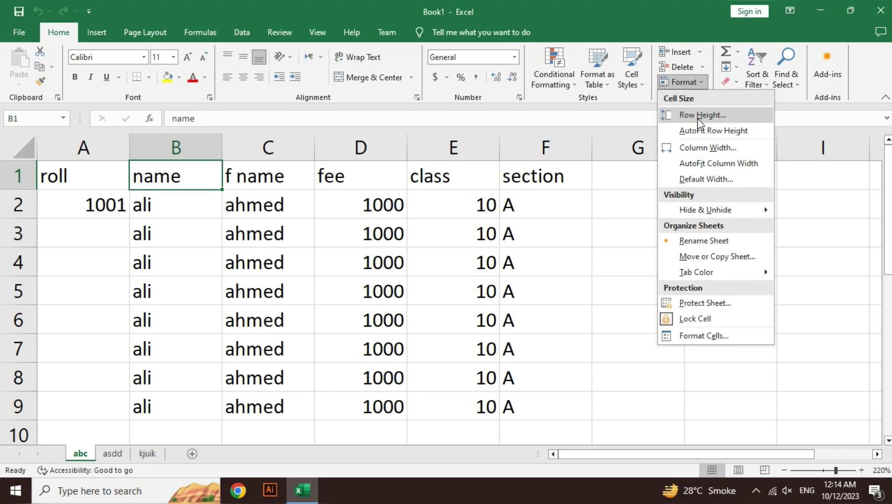
{"action": "left_click", "coordinate": [393, 303]}
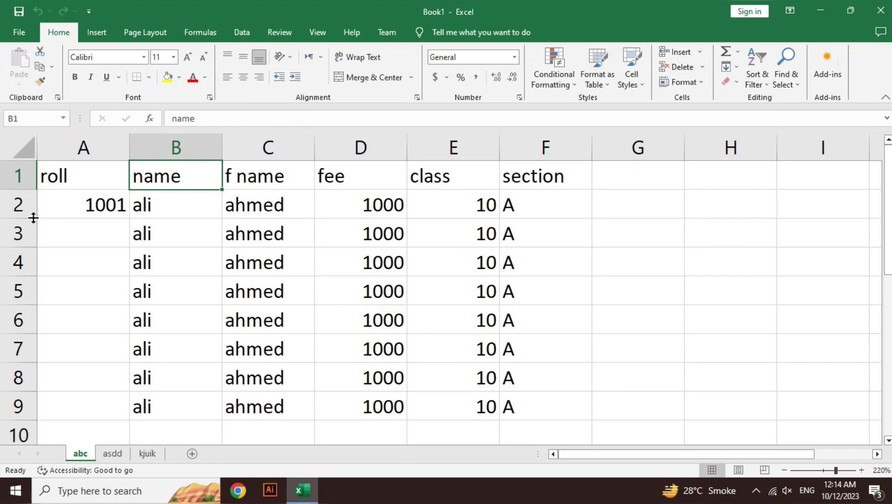
Enlarge row 2 to about twice its height and widen the roll column A by about half, both freehand.
{"action": "left_click_drag", "start_coordinate": [33, 217], "coordinate": [33, 244]}
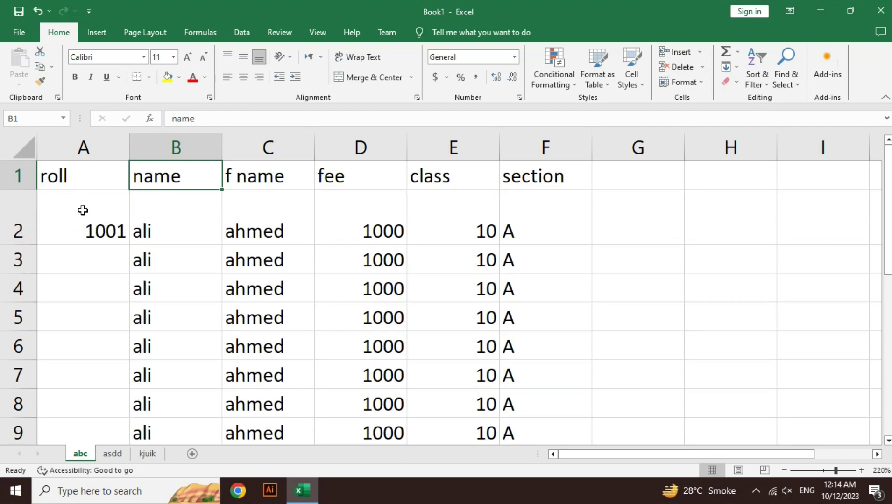
{"action": "left_click_drag", "start_coordinate": [130, 145], "coordinate": [179, 151]}
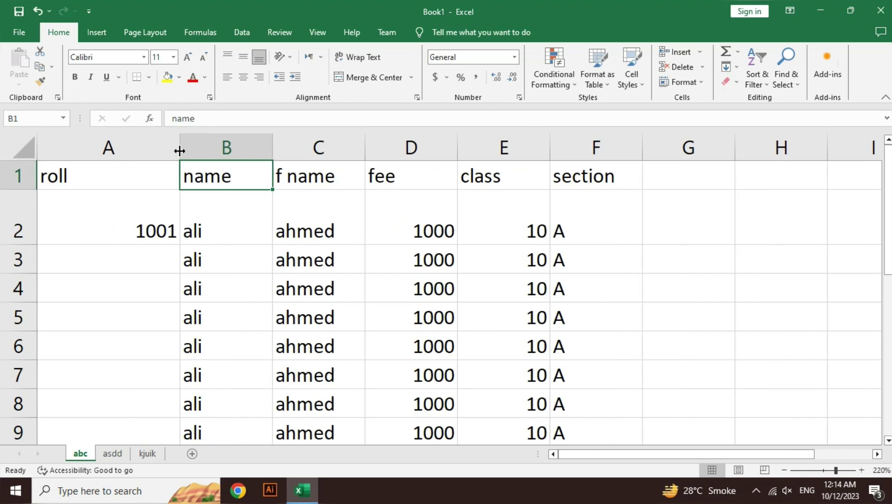
Set the height of the header row 1 to 30.
{"action": "left_click", "coordinate": [689, 81]}
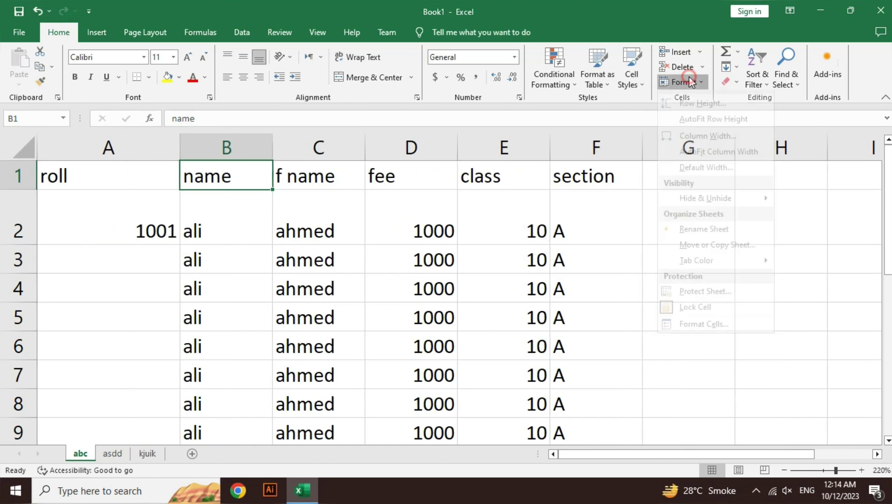
{"action": "left_click", "coordinate": [707, 114]}
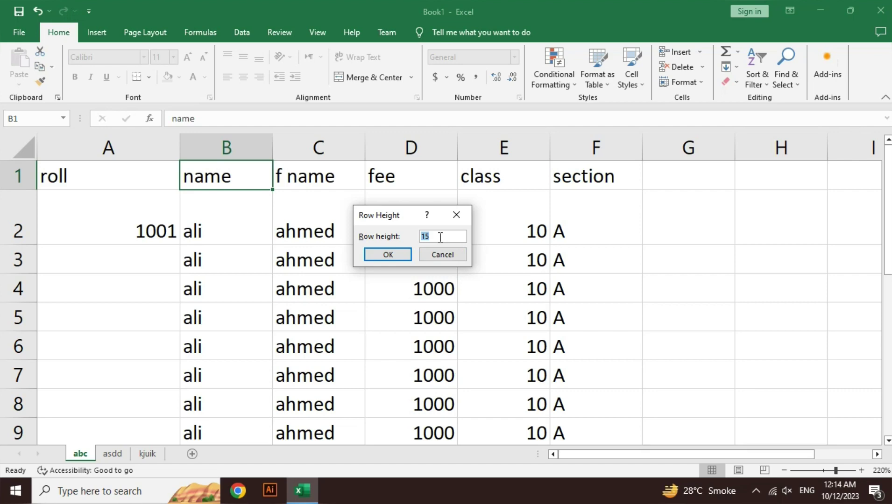
{"action": "type", "text": "30"}
{"action": "key", "text": "Return"}
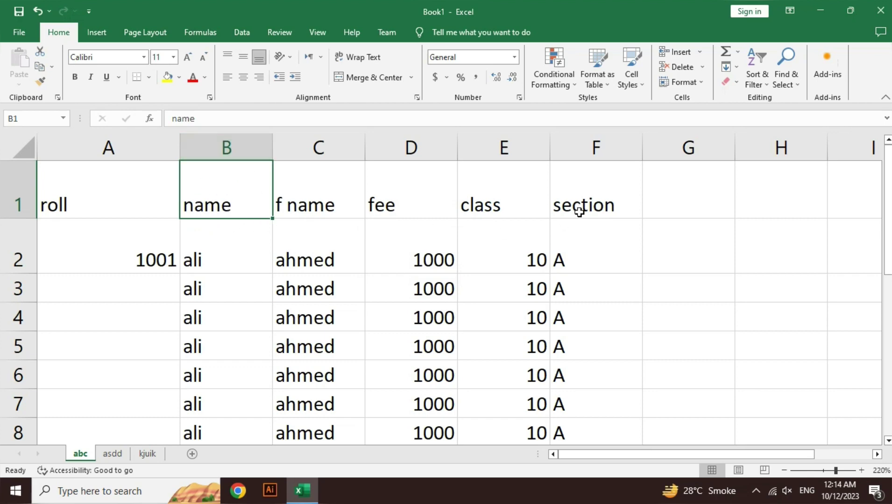
Widen the name column B with the Column Width command, and enlarge it further freehand.
{"action": "left_click", "coordinate": [703, 82]}
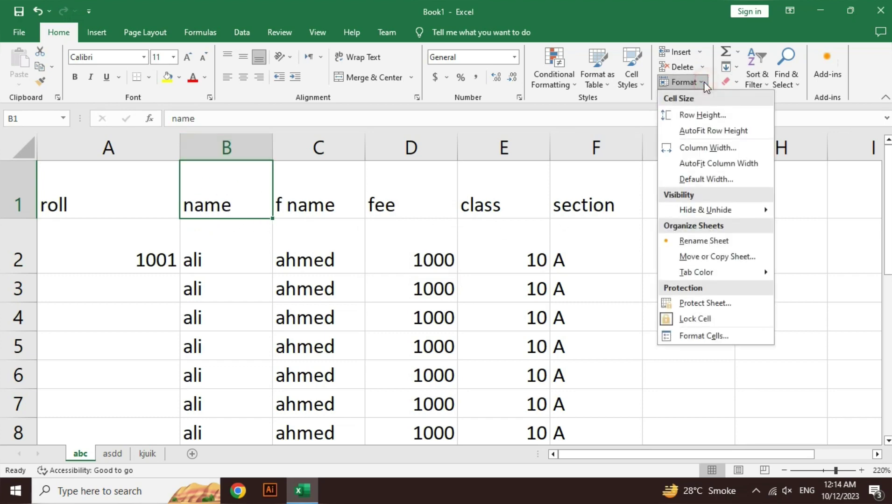
{"action": "left_click", "coordinate": [709, 148]}
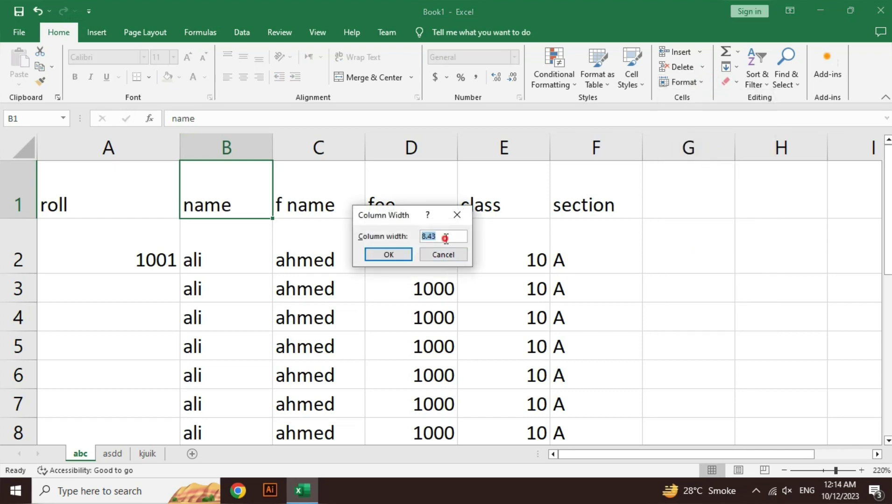
{"action": "left_click", "coordinate": [445, 237]}
{"action": "key", "text": "Return"}
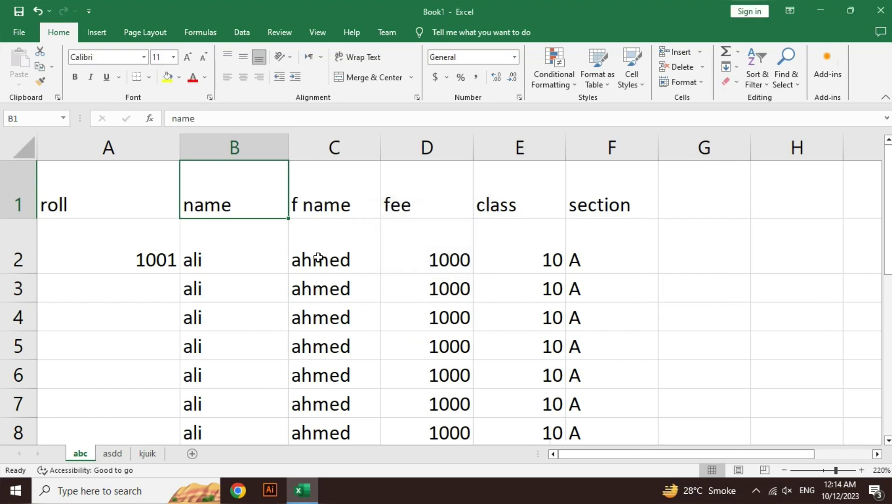
{"action": "left_click", "coordinate": [299, 140]}
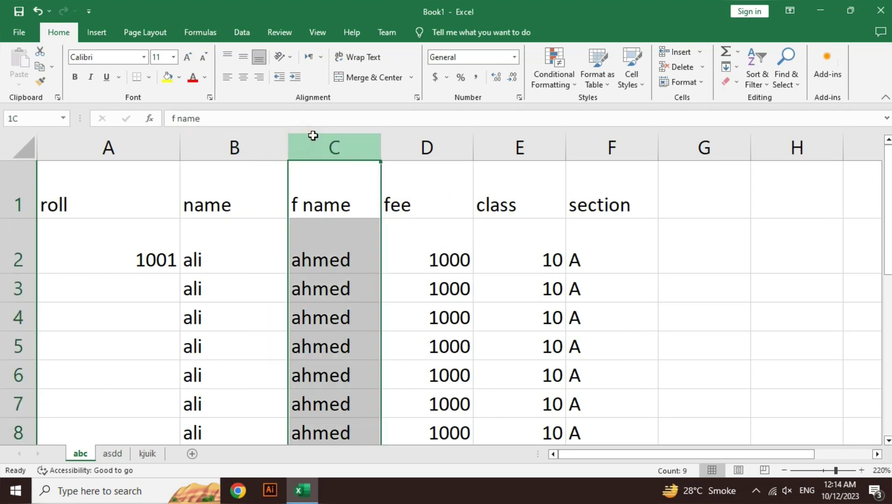
{"action": "left_click_drag", "start_coordinate": [289, 140], "coordinate": [327, 144]}
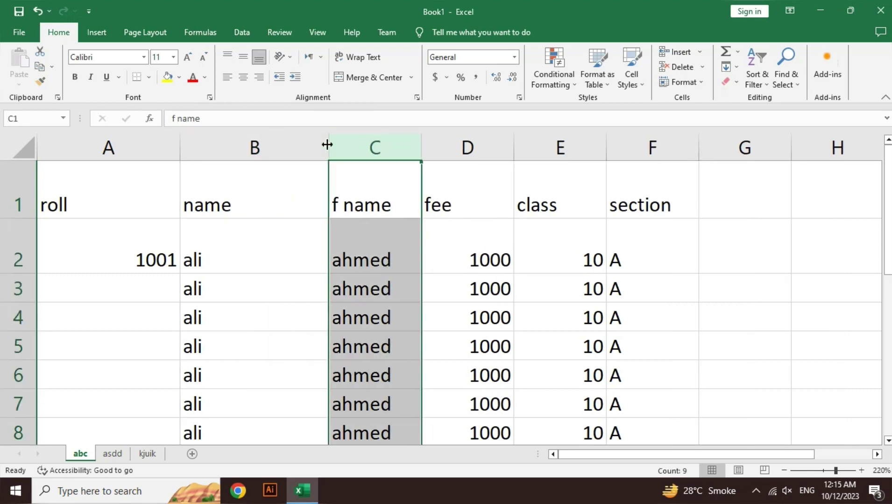
Set the width of the f name column C to 25.
{"action": "left_click", "coordinate": [682, 82]}
{"action": "left_click", "coordinate": [713, 148]}
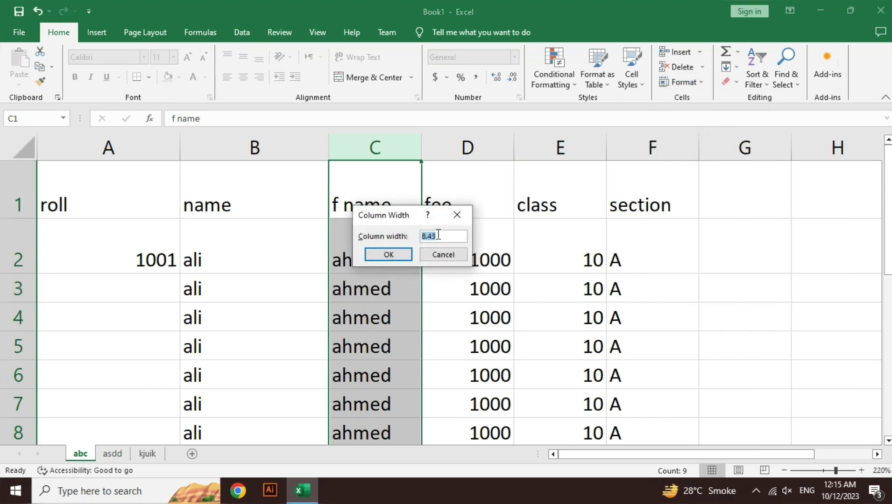
{"action": "type", "text": "25"}
{"action": "key", "text": "Return"}
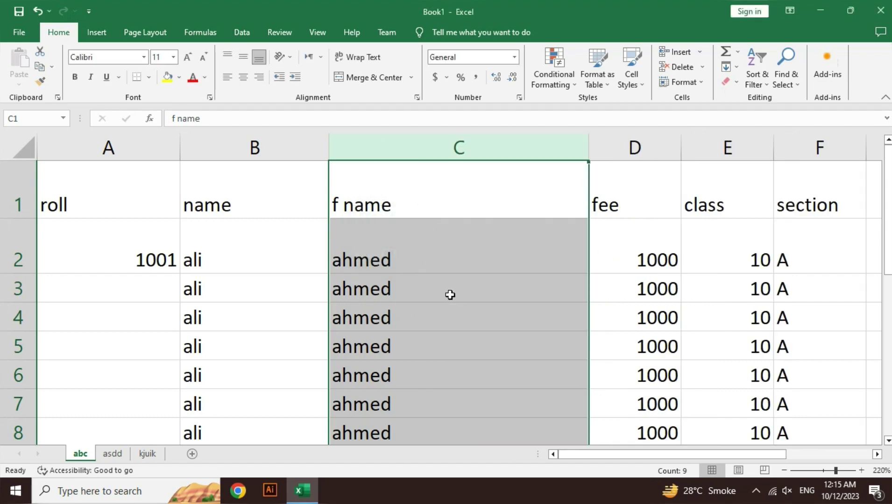
Undo all the row height and column width changes made to the student table.
{"action": "key", "text": "ctrl+z"}
{"action": "key", "text": "ctrl+z"}
{"action": "key", "text": "ctrl+z"}
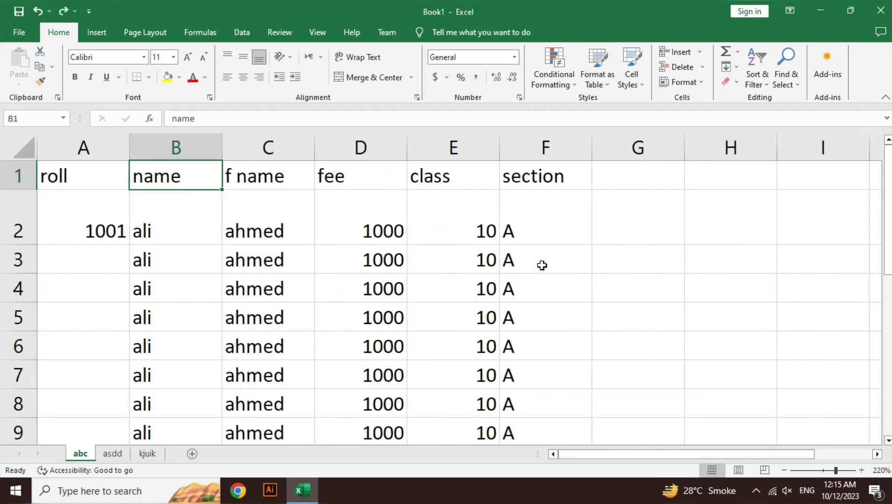
{"action": "key", "text": "ctrl+z"}
{"action": "left_click", "coordinate": [541, 265]}
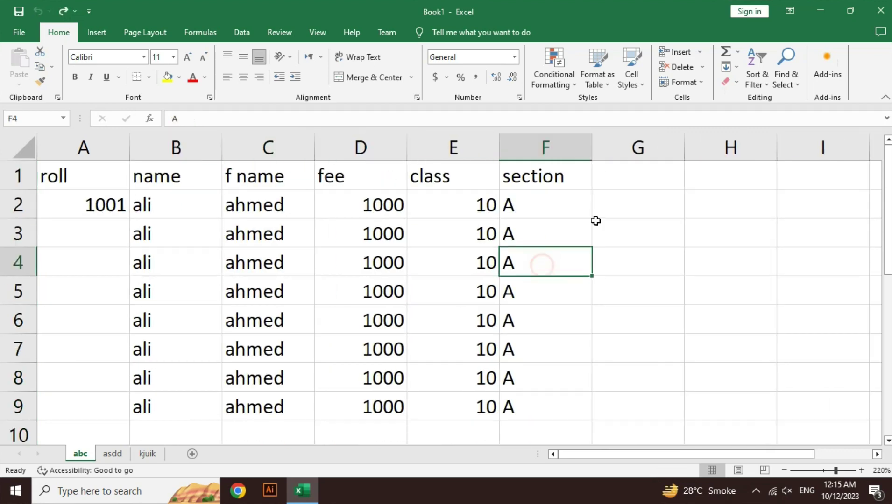
Enlarge row 4 of the student table freehand and reset its height with AutoFit Row Height.
{"action": "left_click", "coordinate": [700, 84]}
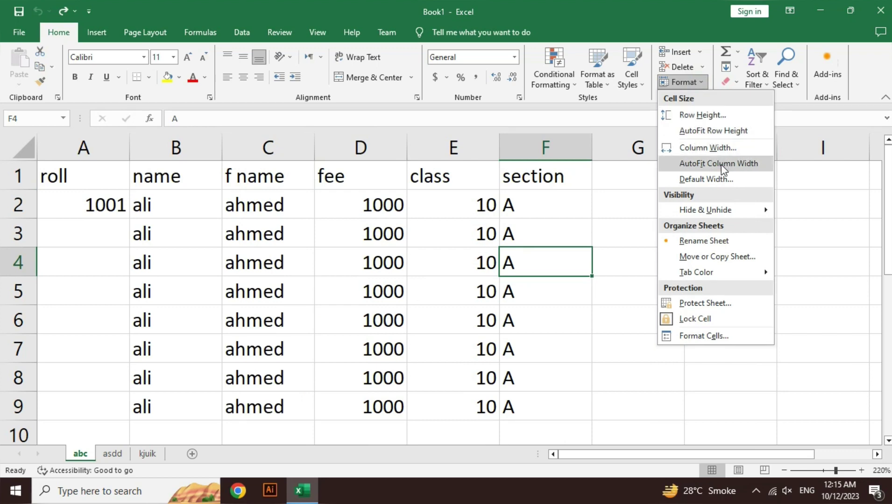
{"action": "left_click", "coordinate": [504, 272]}
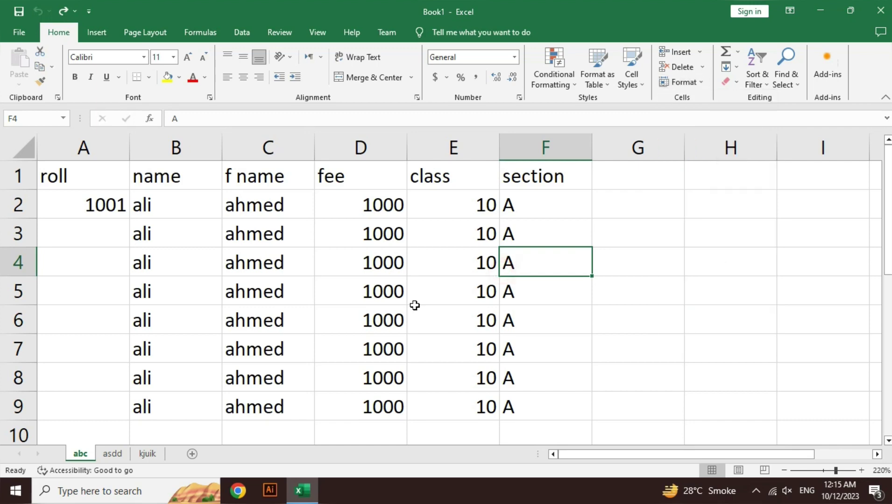
{"action": "left_click_drag", "start_coordinate": [29, 277], "coordinate": [33, 324]}
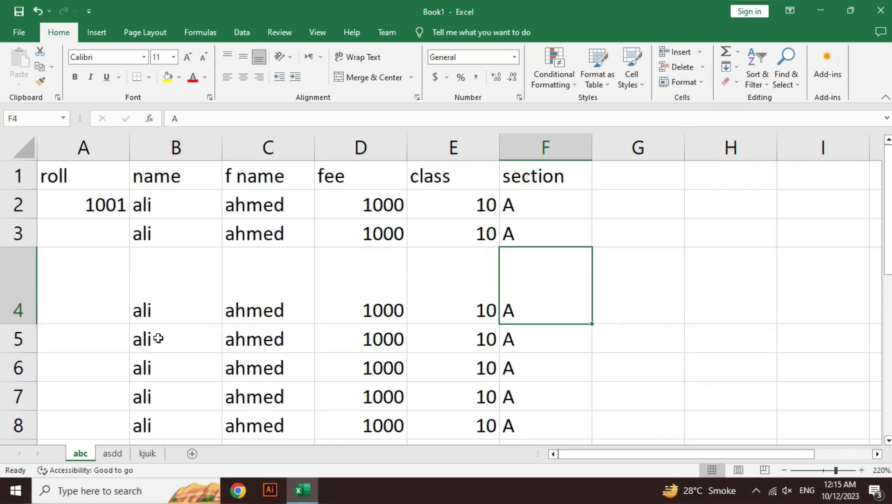
{"action": "left_click", "coordinate": [685, 83]}
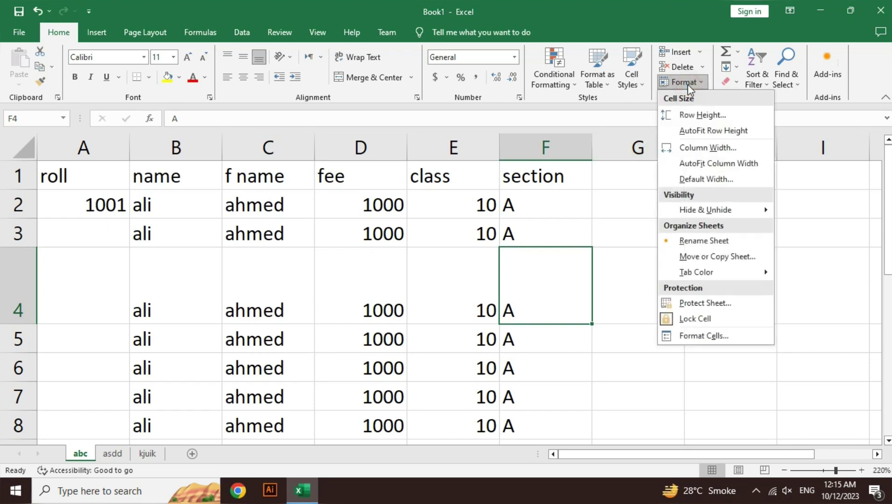
{"action": "left_click", "coordinate": [705, 133]}
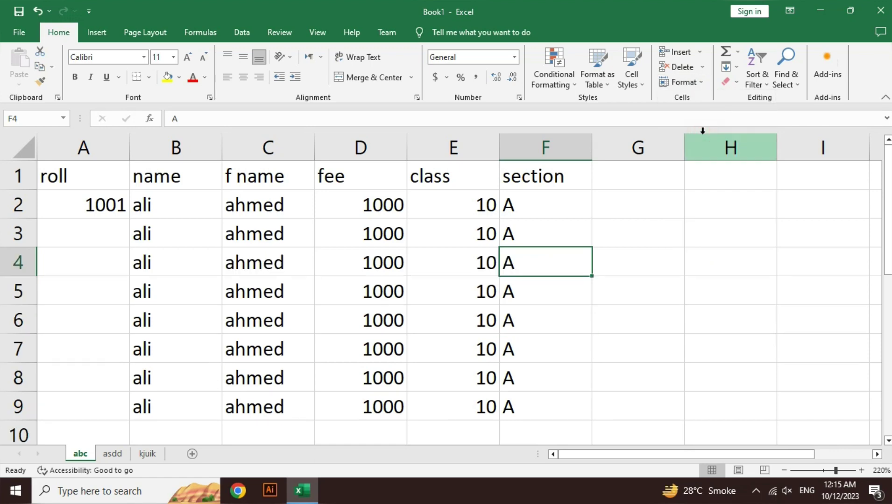
{"action": "left_click", "coordinate": [697, 88]}
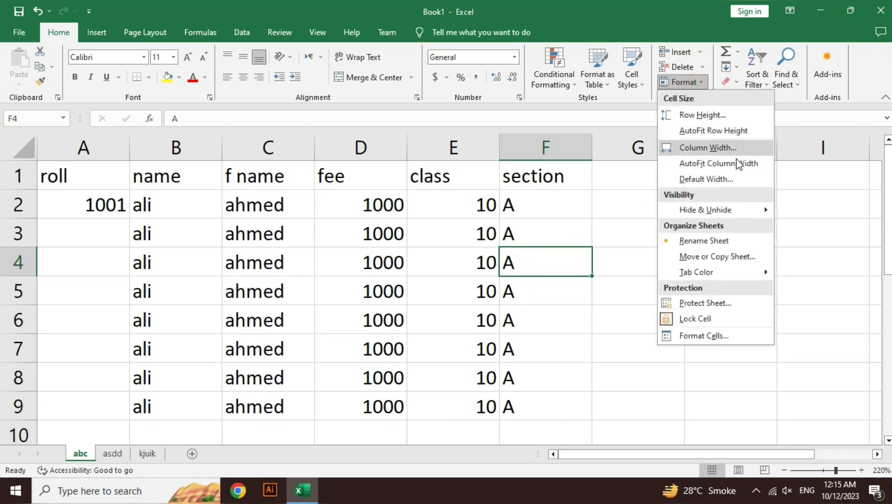
{"action": "left_click", "coordinate": [719, 179]}
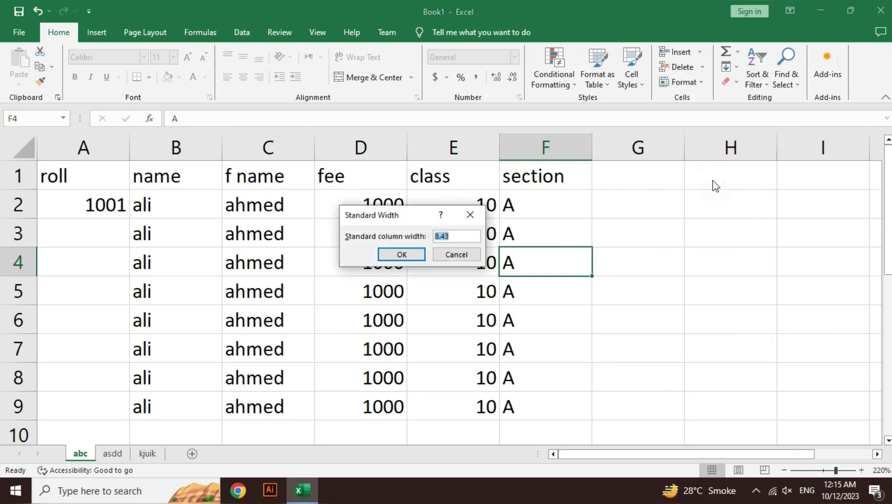
{"action": "left_click", "coordinate": [457, 255]}
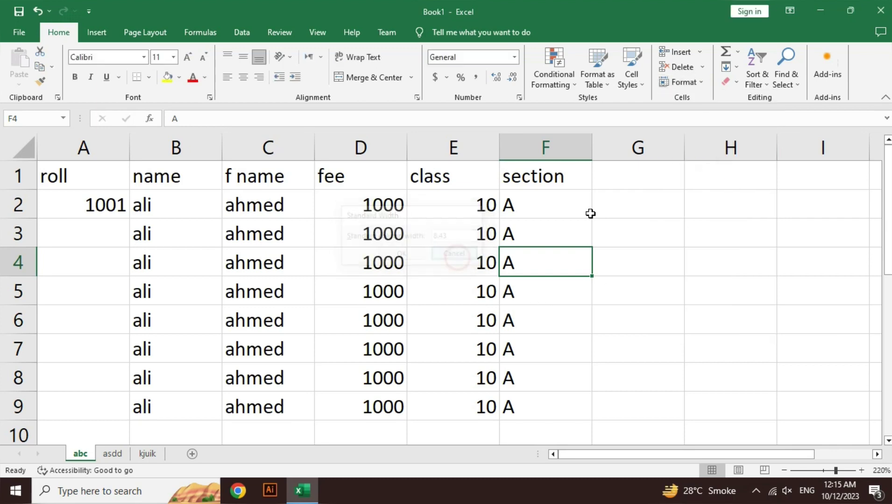
{"action": "left_click", "coordinate": [685, 82]}
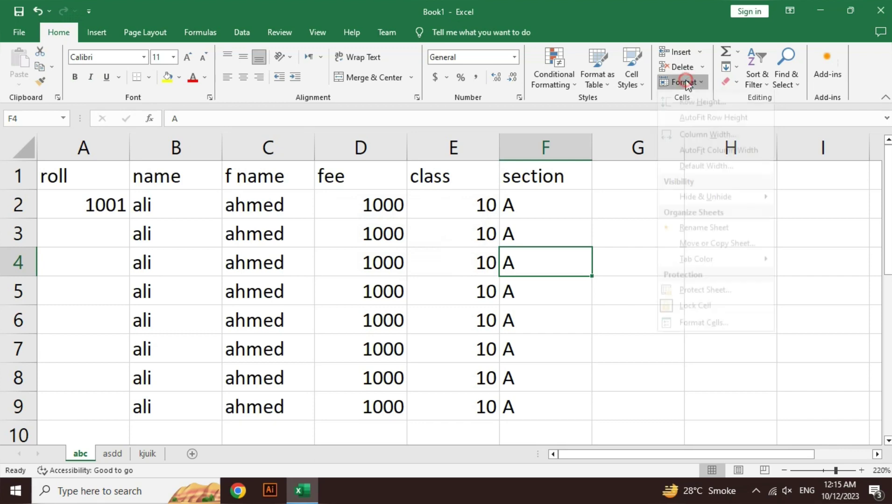
{"action": "left_click", "coordinate": [712, 179]}
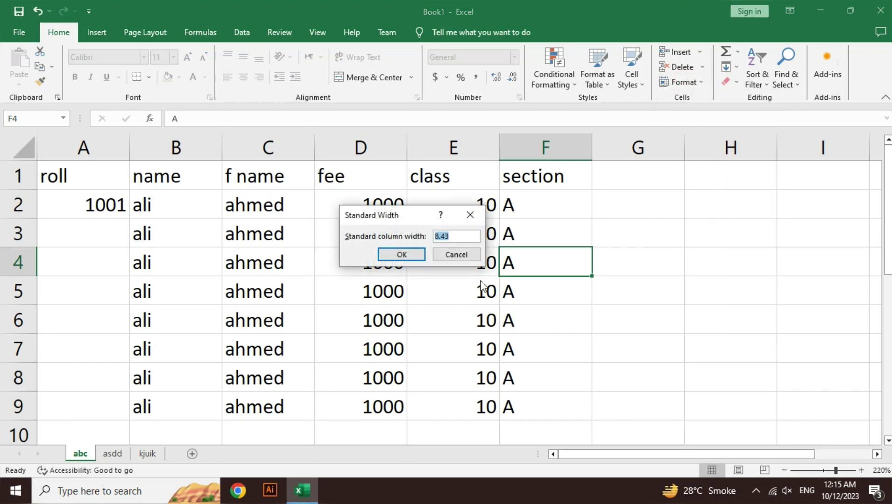
{"action": "left_click", "coordinate": [454, 232]}
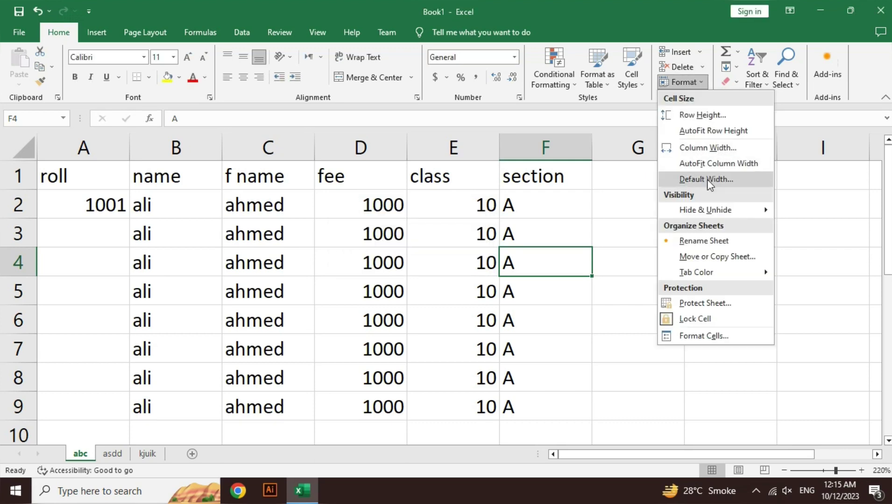
Set the sheet's default column width to 9 and undo that change.
{"action": "left_click", "coordinate": [707, 183]}
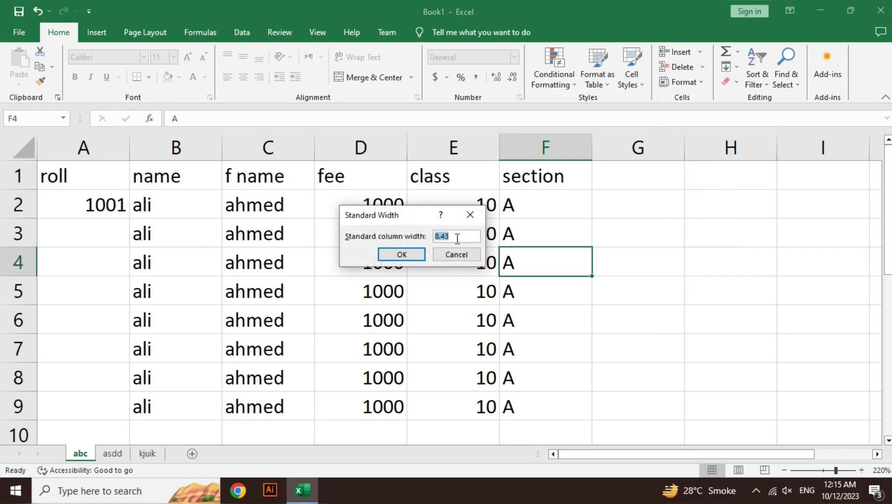
{"action": "left_click", "coordinate": [456, 237]}
{"action": "key", "text": "BackSpace"}
{"action": "key", "text": "BackSpace"}
{"action": "key", "text": "BackSpace"}
{"action": "key", "text": "BackSpace"}
{"action": "type", "text": "9"}
{"action": "key", "text": "Return"}
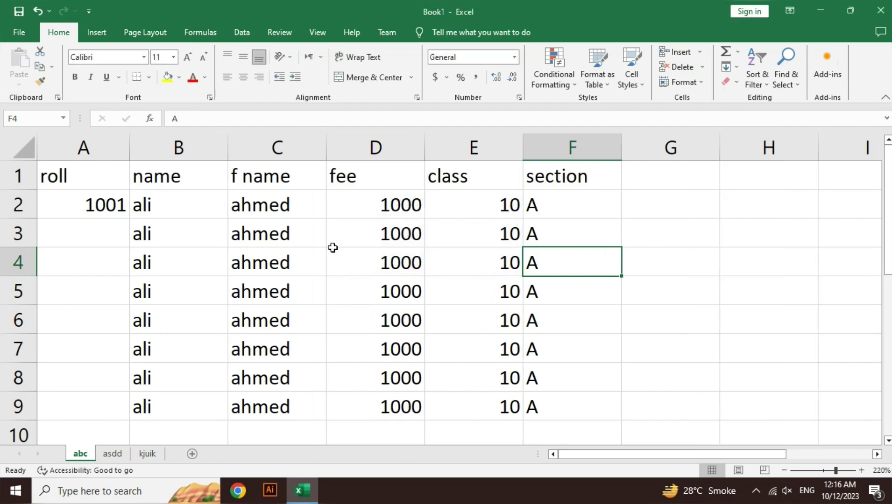
{"action": "key", "text": "ctrl+z"}
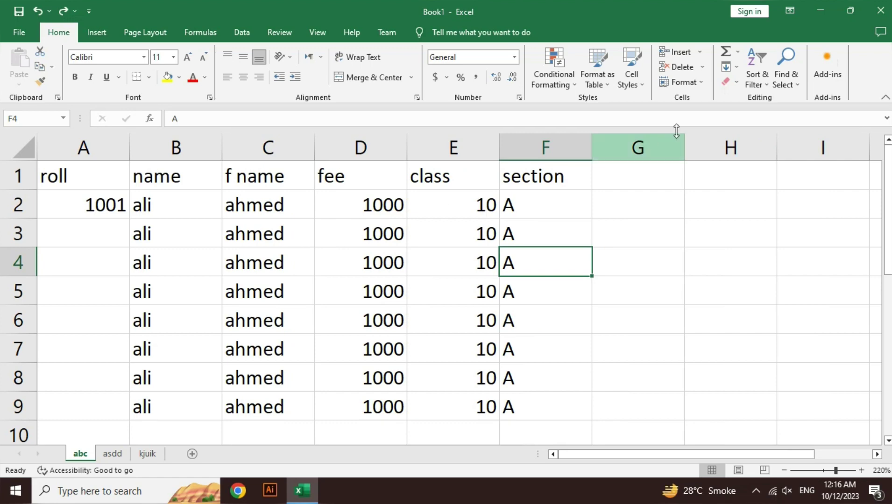
Set the sheet's default column width to 20 with the Default Width command.
{"action": "left_click", "coordinate": [683, 82]}
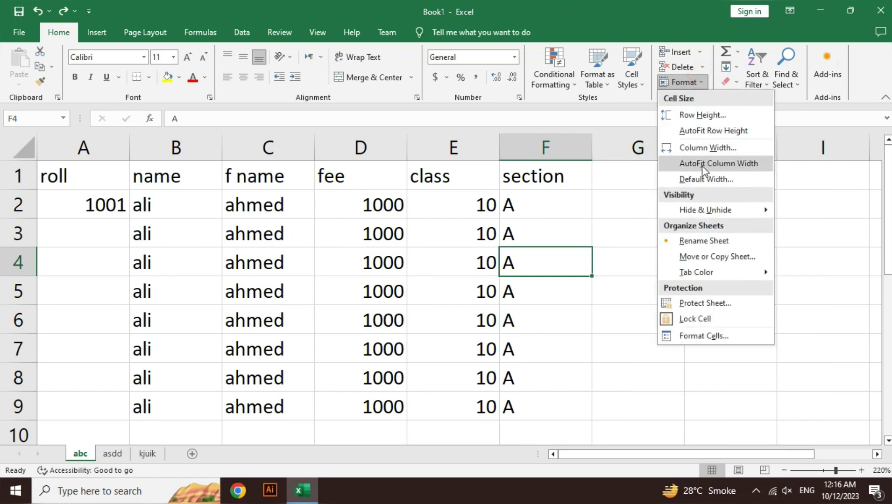
{"action": "left_click", "coordinate": [702, 180]}
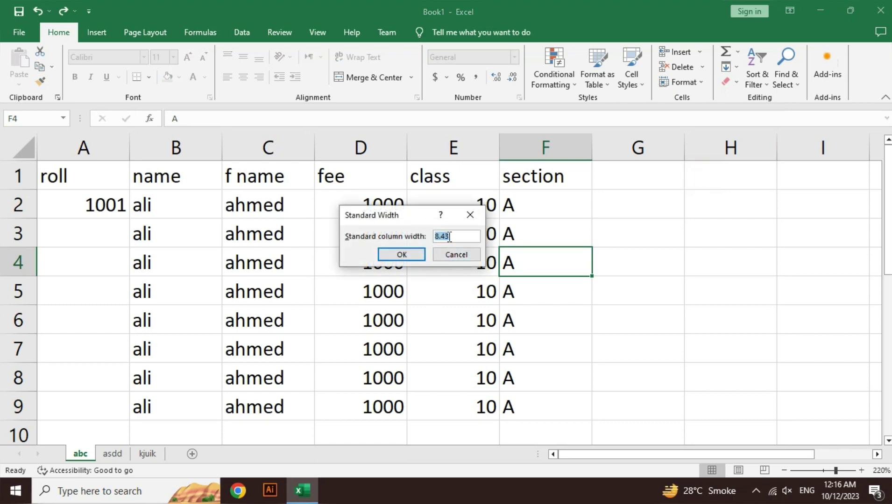
{"action": "type", "text": "20"}
{"action": "left_click", "coordinate": [393, 257]}
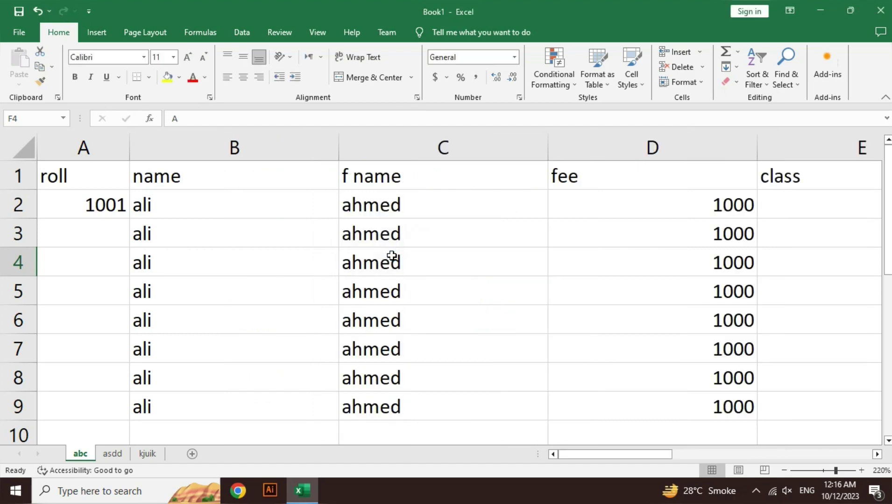
{"action": "left_click", "coordinate": [391, 255]}
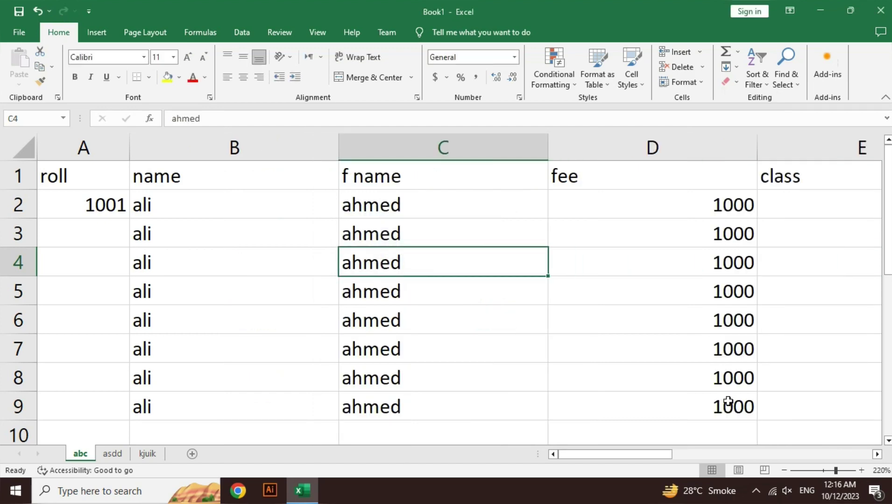
Zoom the sheet out to 80% to examine the column widths across the whole table.
{"action": "left_click", "coordinate": [784, 471]}
{"action": "left_click", "coordinate": [784, 472]}
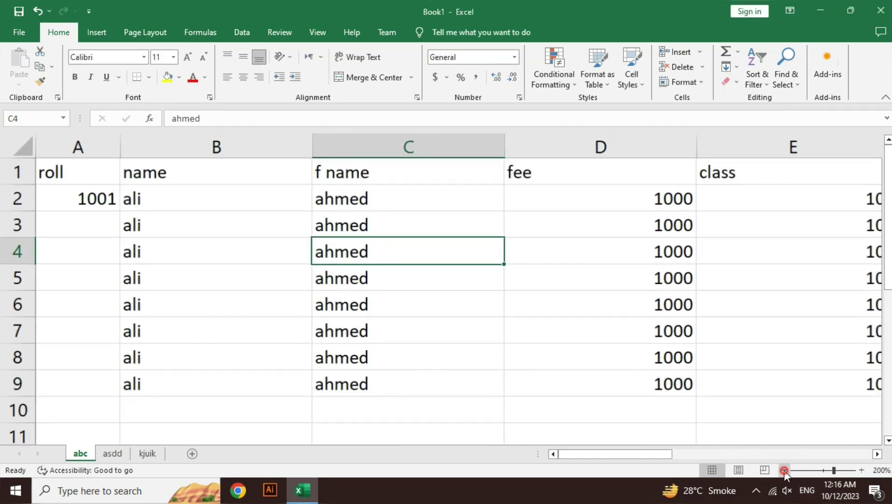
{"action": "left_click", "coordinate": [784, 471]}
{"action": "left_click", "coordinate": [783, 471]}
{"action": "left_click", "coordinate": [784, 471]}
{"action": "left_click", "coordinate": [784, 471]}
{"action": "left_click", "coordinate": [784, 471]}
{"action": "left_click", "coordinate": [784, 472]}
{"action": "left_click", "coordinate": [784, 471]}
{"action": "left_click", "coordinate": [784, 471]}
{"action": "left_click", "coordinate": [783, 471]}
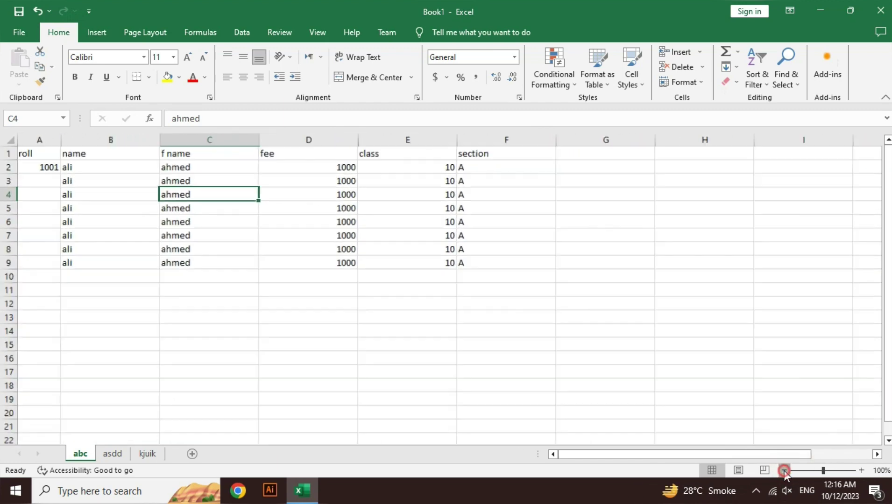
{"action": "left_click", "coordinate": [784, 471]}
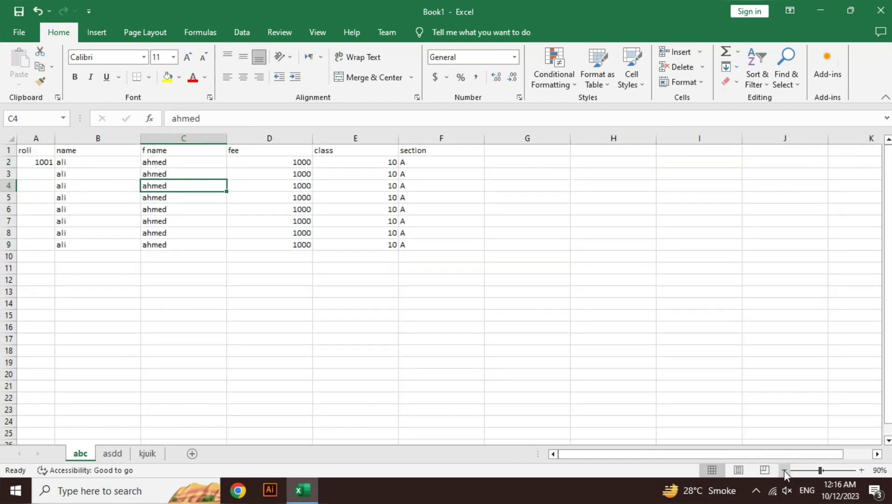
{"action": "left_click", "coordinate": [783, 471]}
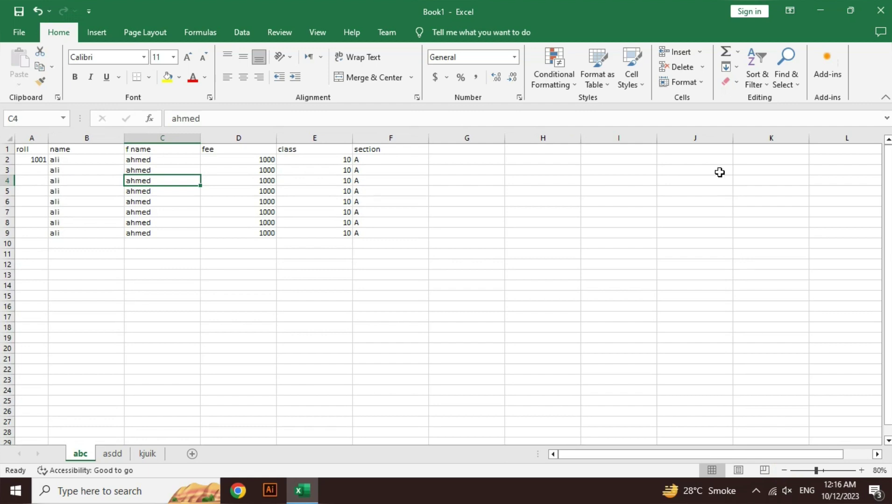
Set the sheet's default column width to 8.43 with the Default Width command.
{"action": "left_click", "coordinate": [683, 82]}
{"action": "left_click", "coordinate": [711, 178]}
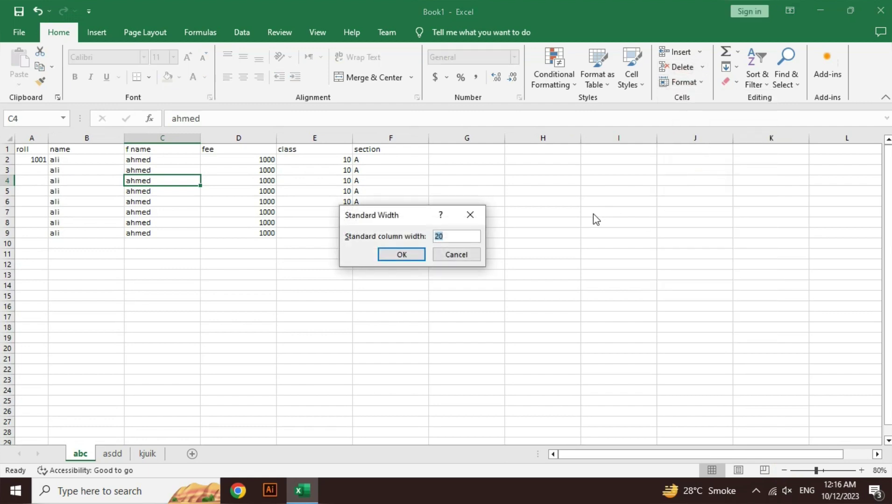
{"action": "type", "text": "8.43"}
{"action": "key", "text": "Return"}
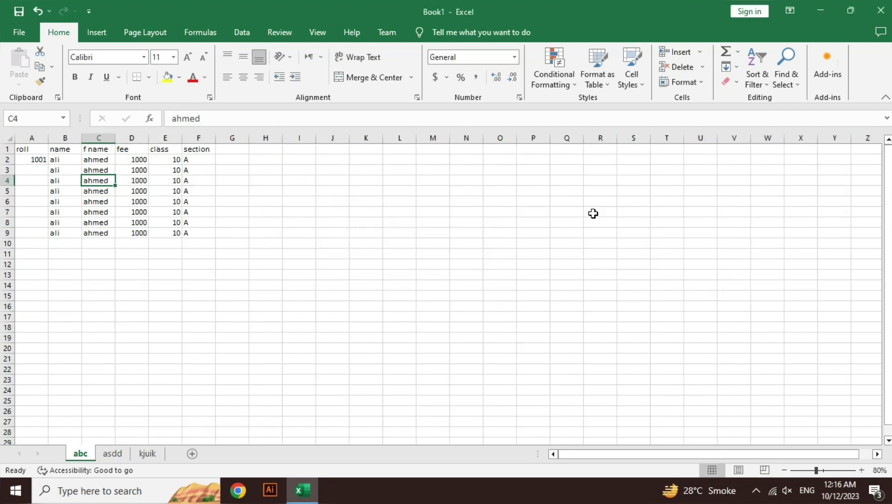
Zoom the sheet in to 190% and examine the Hide & Unhide options of the Format command.
{"action": "left_click", "coordinate": [861, 468]}
{"action": "left_click", "coordinate": [862, 468]}
{"action": "left_click", "coordinate": [862, 467]}
{"action": "left_click", "coordinate": [861, 468]}
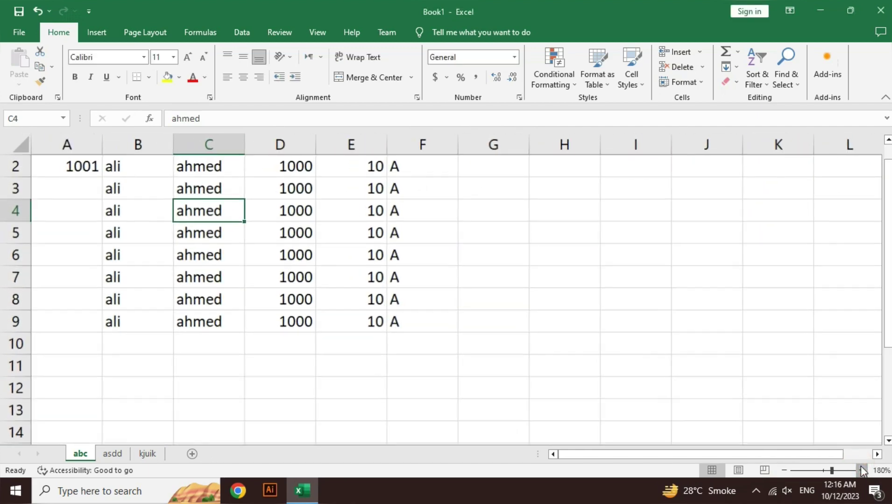
{"action": "left_click", "coordinate": [861, 468]}
{"action": "left_click", "coordinate": [532, 372]}
{"action": "key", "text": "ctrl+Up"}
{"action": "left_click", "coordinate": [683, 82]}
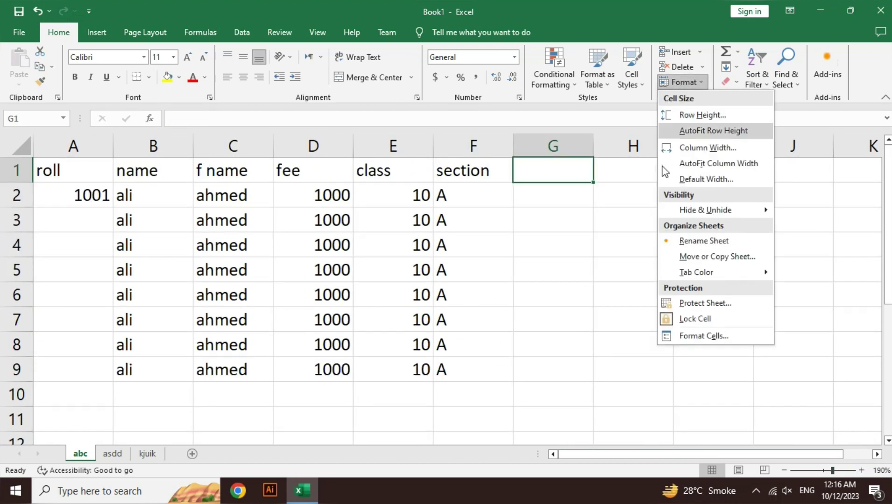
{"action": "mouse_move", "coordinate": [706, 213]}
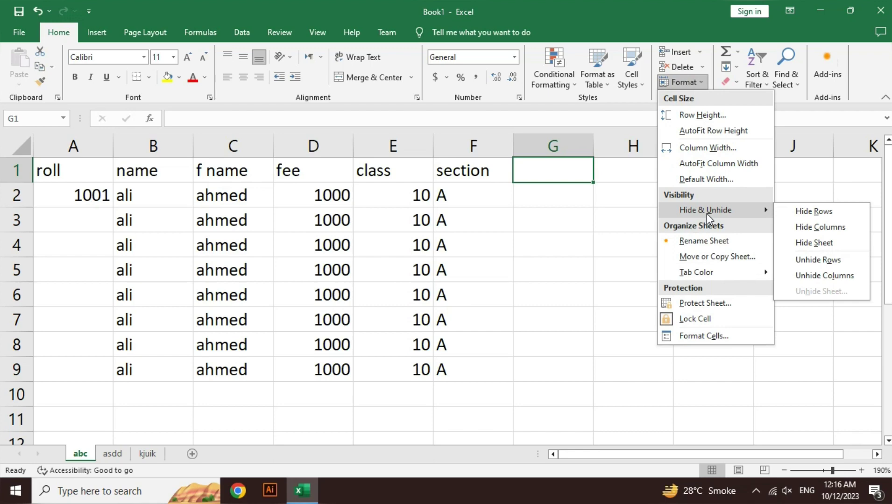
{"action": "left_click", "coordinate": [466, 259]}
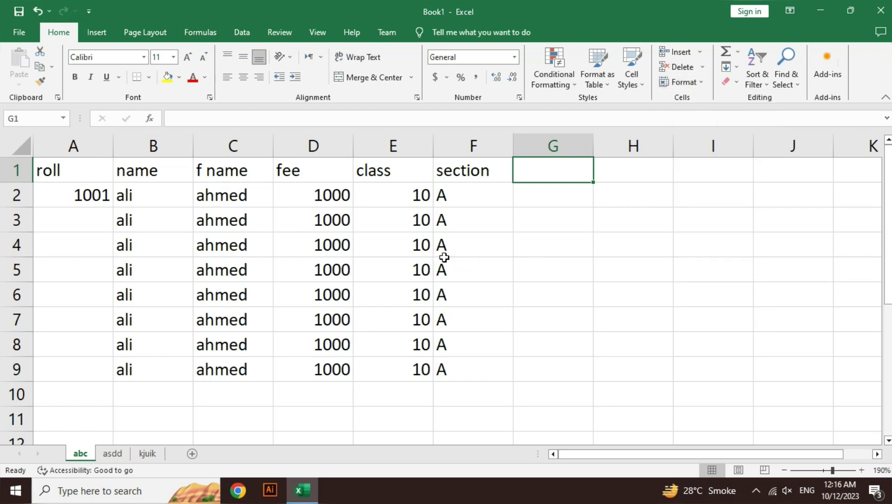
Hide the header row 1 of the student table and unhide it again.
{"action": "left_click", "coordinate": [110, 176]}
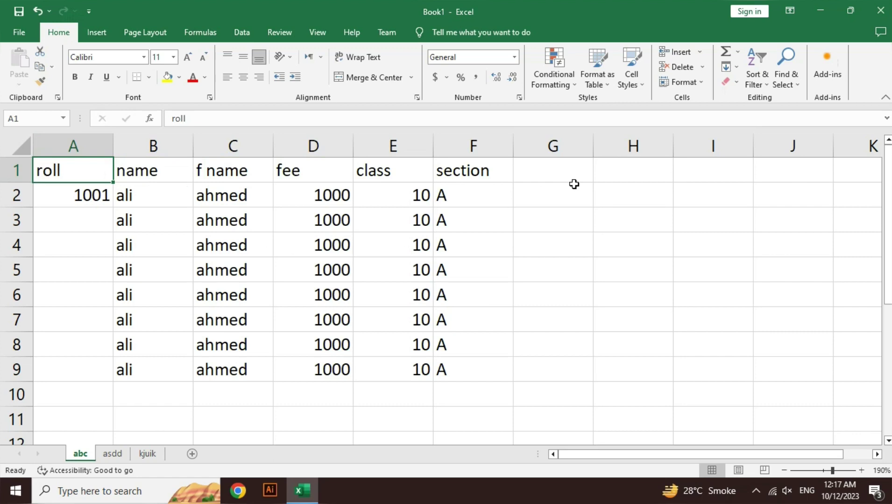
{"action": "left_click", "coordinate": [694, 86]}
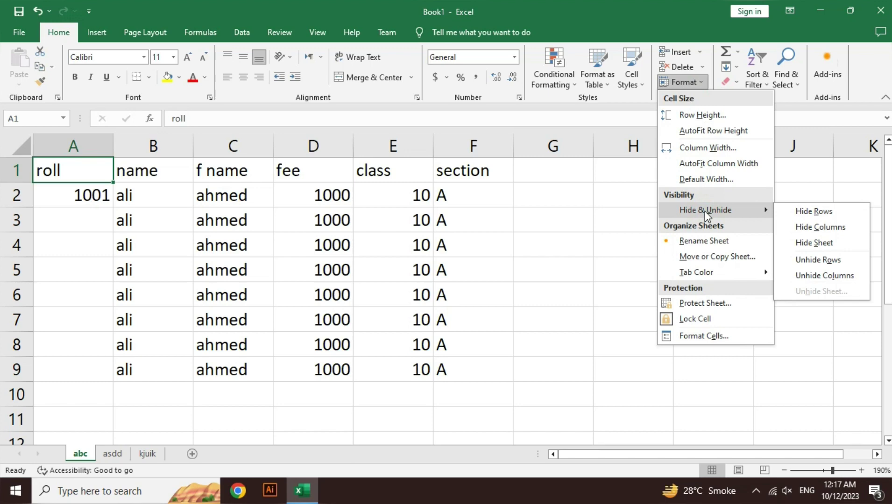
{"action": "left_click", "coordinate": [814, 213]}
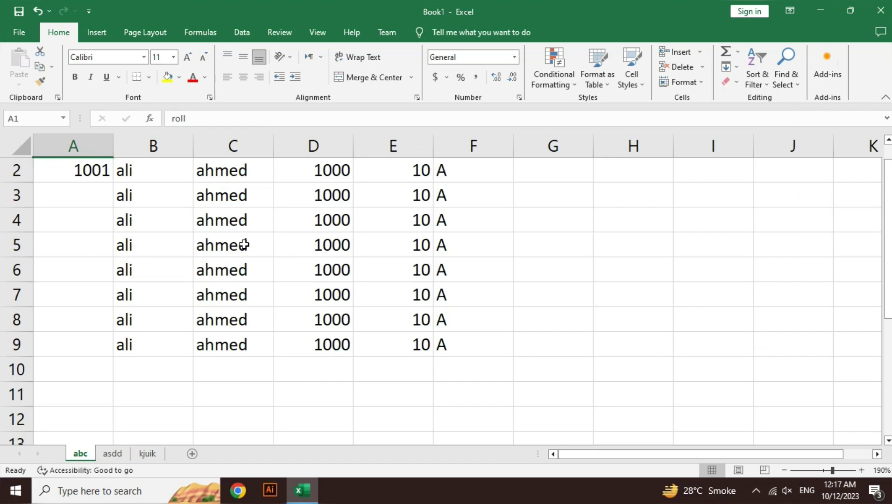
{"action": "left_click", "coordinate": [689, 84]}
{"action": "mouse_move", "coordinate": [714, 211]}
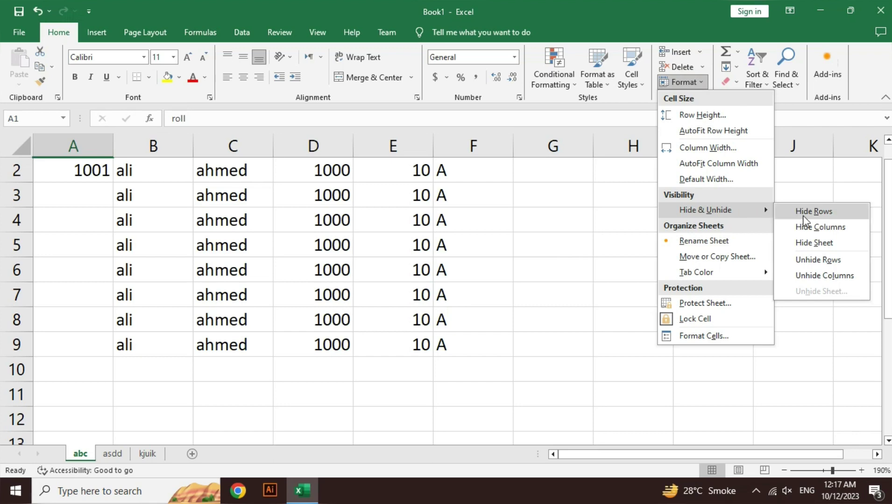
{"action": "left_click", "coordinate": [815, 260]}
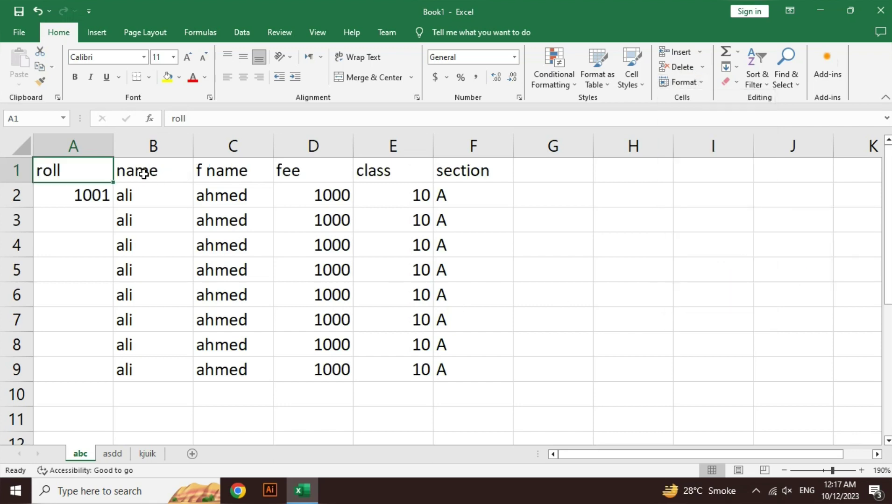
Hide column B with the student names and unhide it again.
{"action": "left_click", "coordinate": [143, 173]}
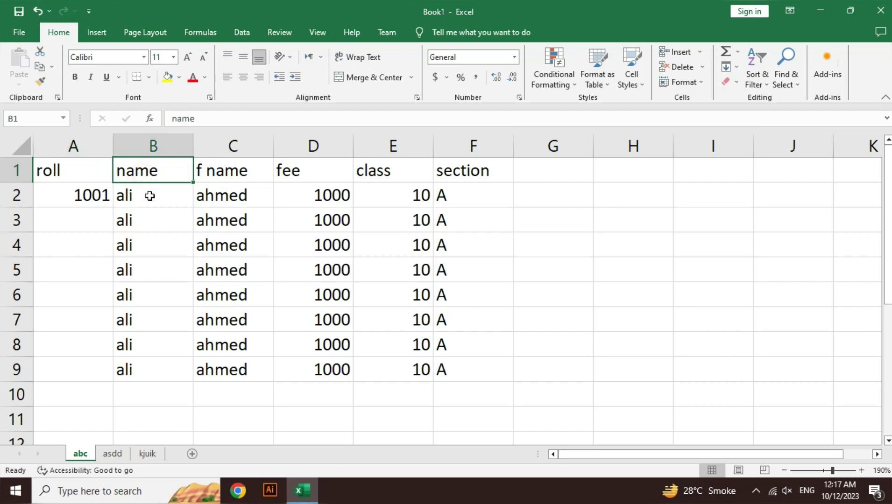
{"action": "left_click", "coordinate": [682, 83]}
{"action": "mouse_move", "coordinate": [711, 214]}
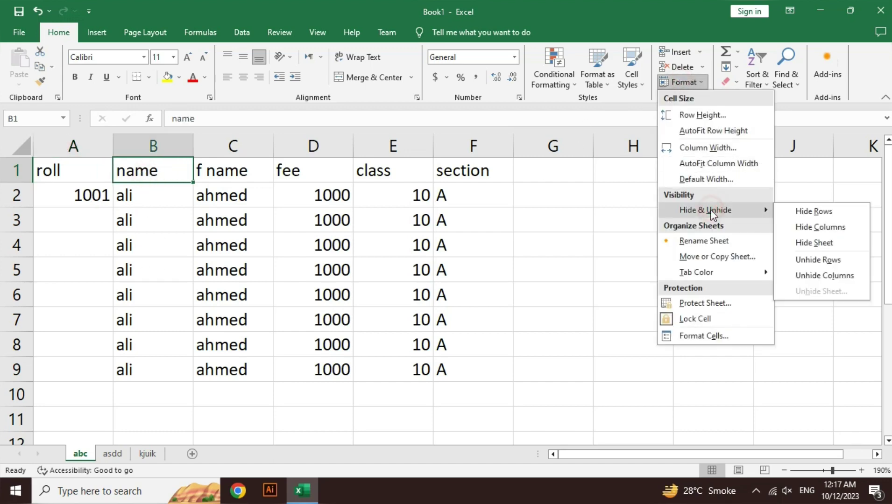
{"action": "left_click", "coordinate": [807, 227]}
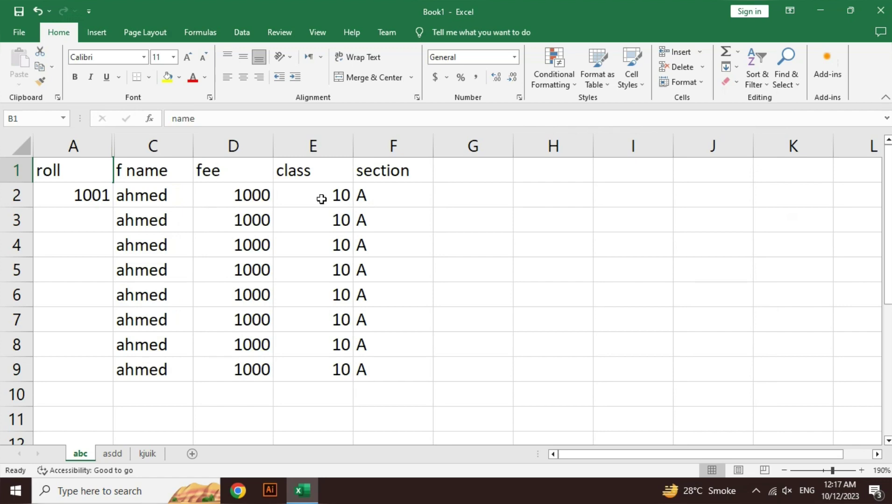
{"action": "left_click", "coordinate": [687, 81]}
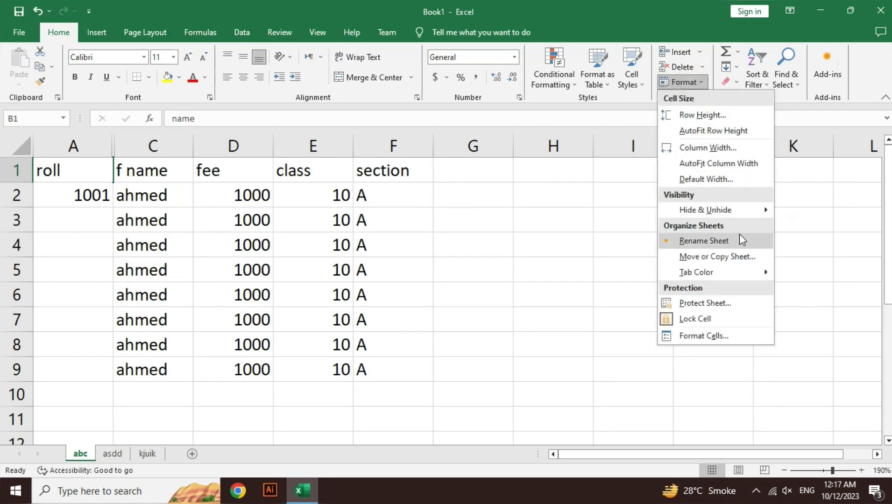
{"action": "mouse_move", "coordinate": [732, 215]}
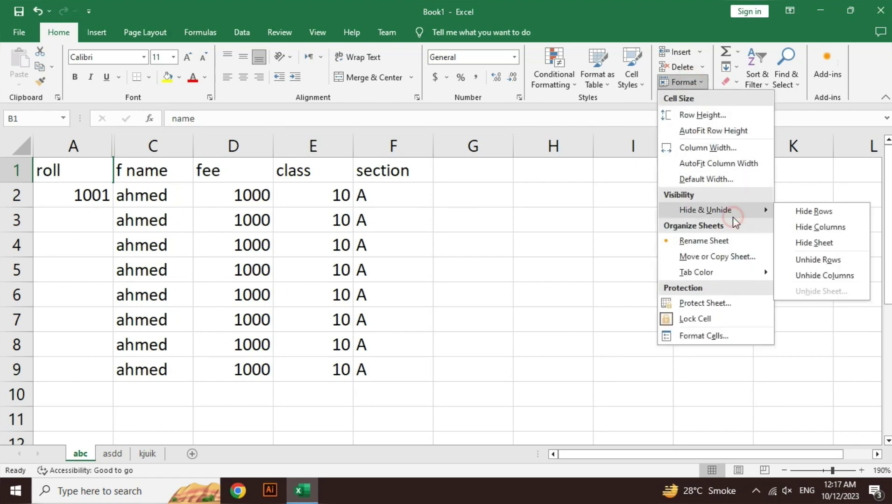
{"action": "left_click", "coordinate": [805, 279]}
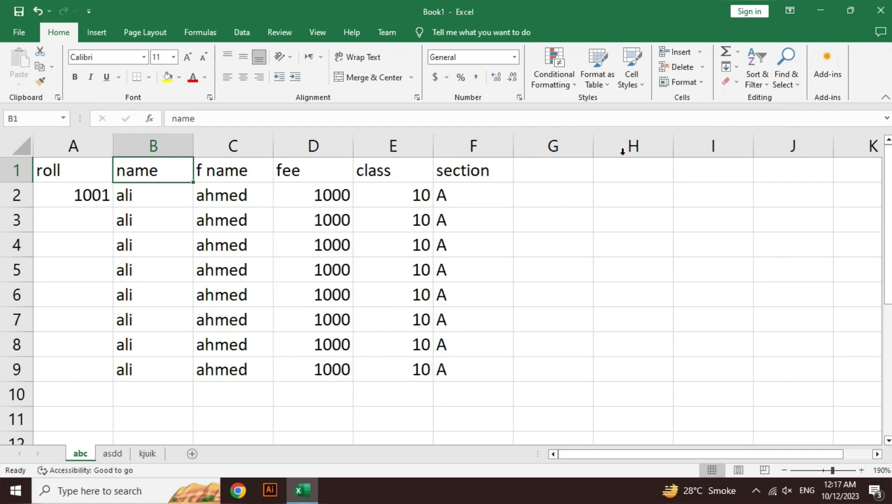
Hide the abc sheet with the Hide & Unhide options and switch to the kjuik sheet.
{"action": "left_click", "coordinate": [683, 82]}
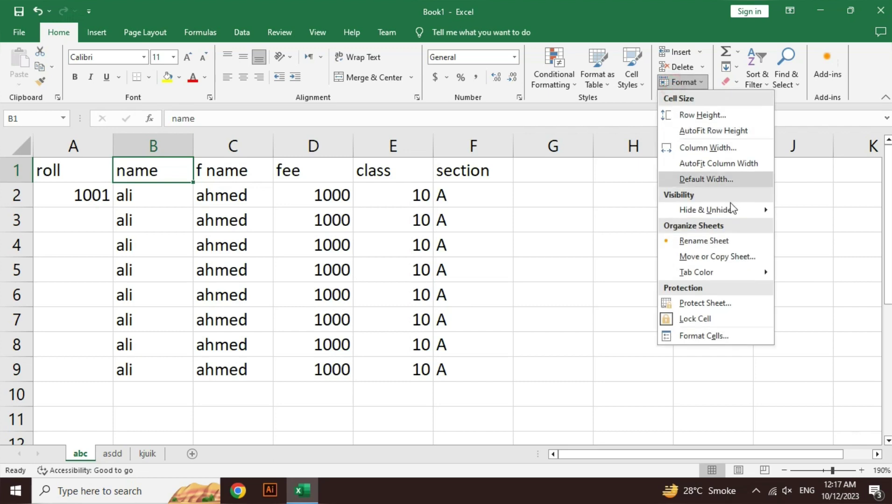
{"action": "mouse_move", "coordinate": [727, 211]}
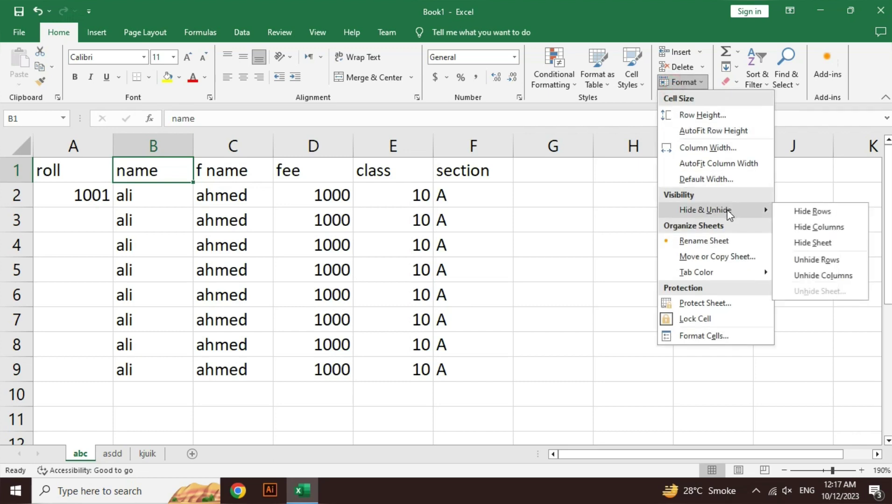
{"action": "left_click", "coordinate": [822, 247]}
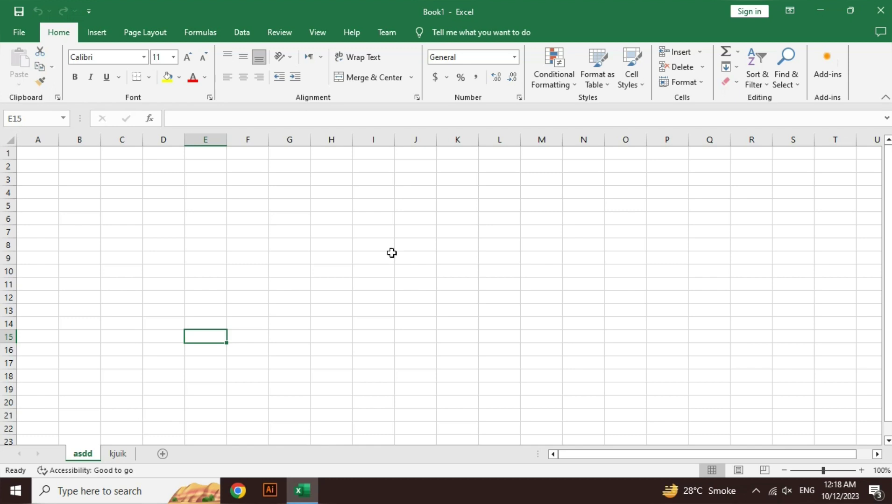
{"action": "double_click", "coordinate": [368, 18]}
{"action": "left_click_drag", "start_coordinate": [453, 79], "coordinate": [438, 3]}
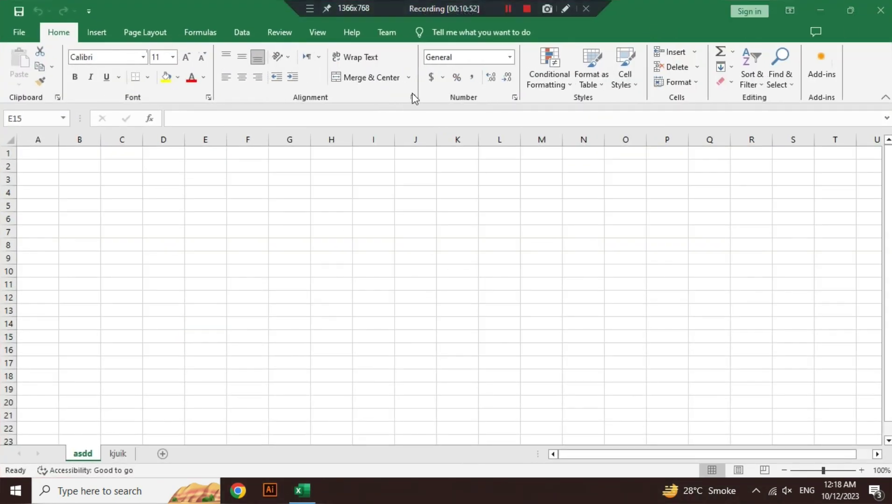
{"action": "left_click", "coordinate": [119, 459]}
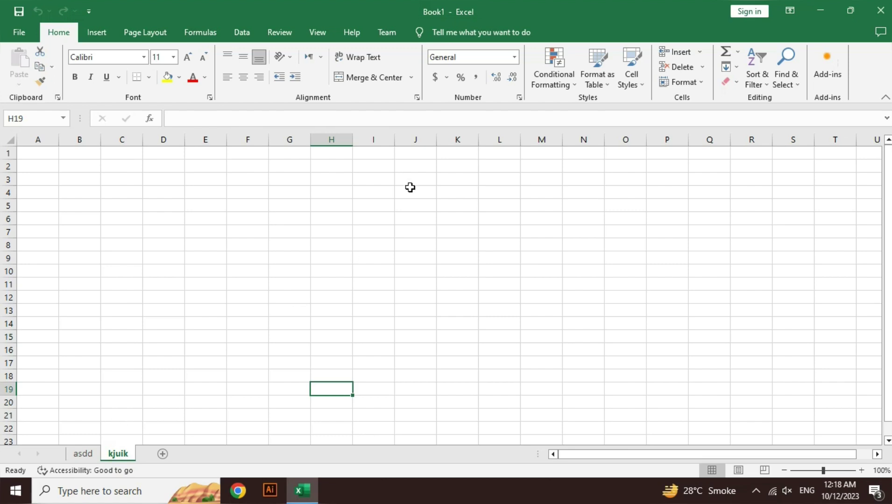
Unhide the abc sheet.
{"action": "left_click", "coordinate": [690, 82]}
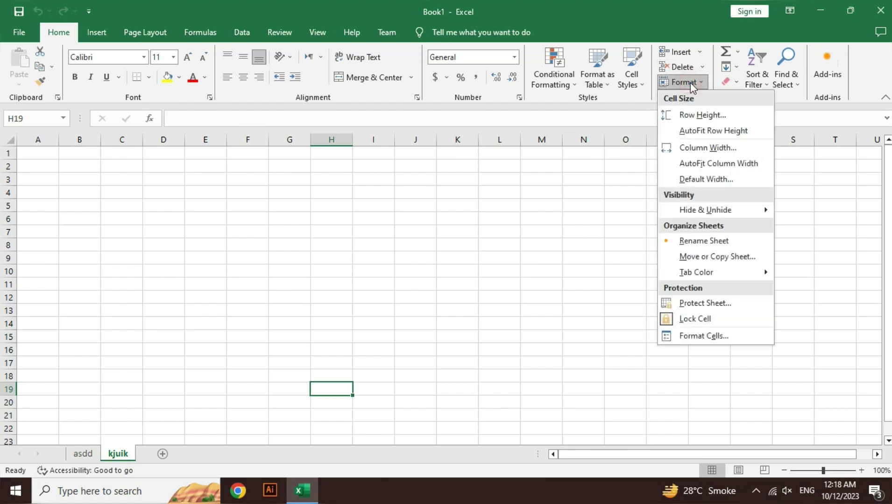
{"action": "mouse_move", "coordinate": [731, 214]}
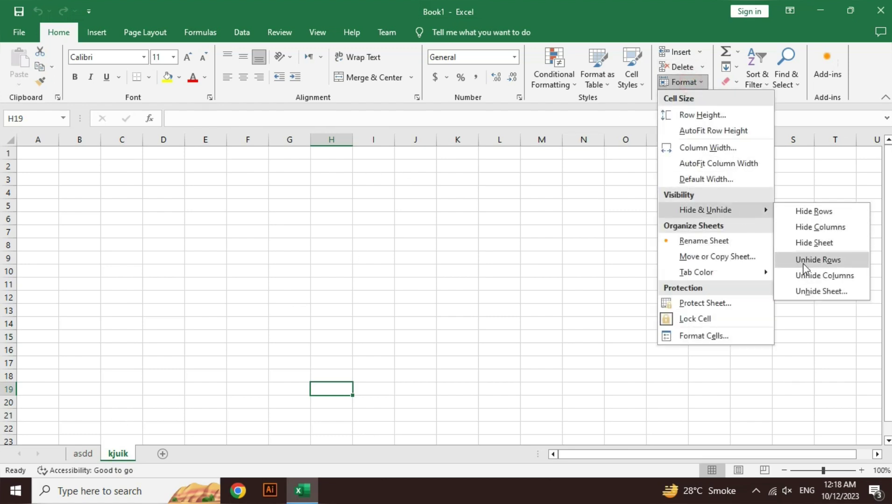
{"action": "left_click", "coordinate": [809, 292]}
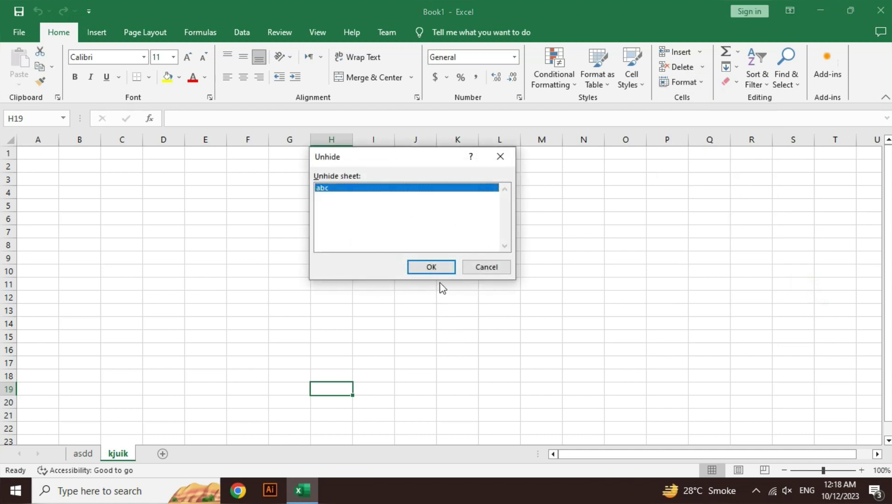
{"action": "left_click", "coordinate": [434, 263]}
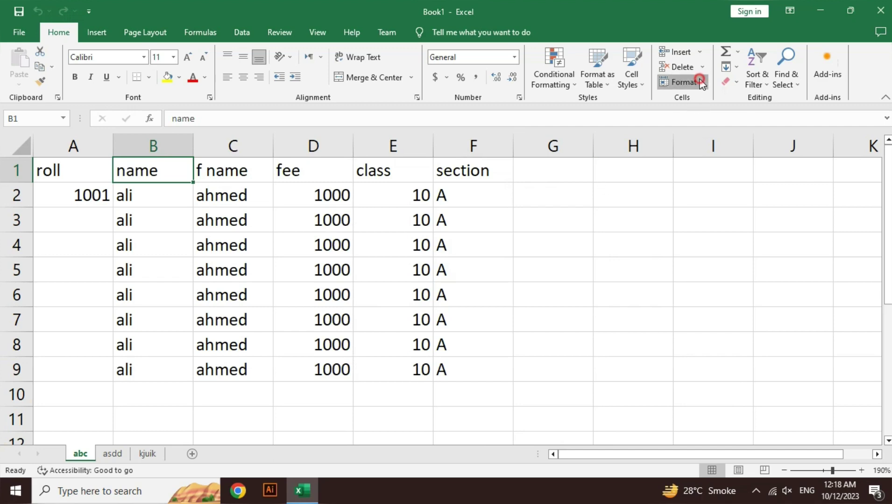
Examine the Hide & Unhide and protection options of the Format command and the list of AutoSum functions.
{"action": "left_click", "coordinate": [682, 81]}
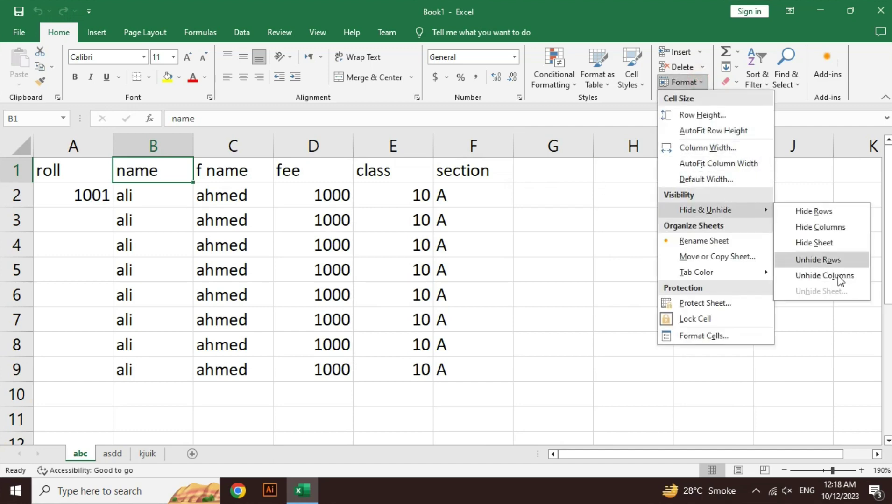
{"action": "left_click", "coordinate": [830, 294]}
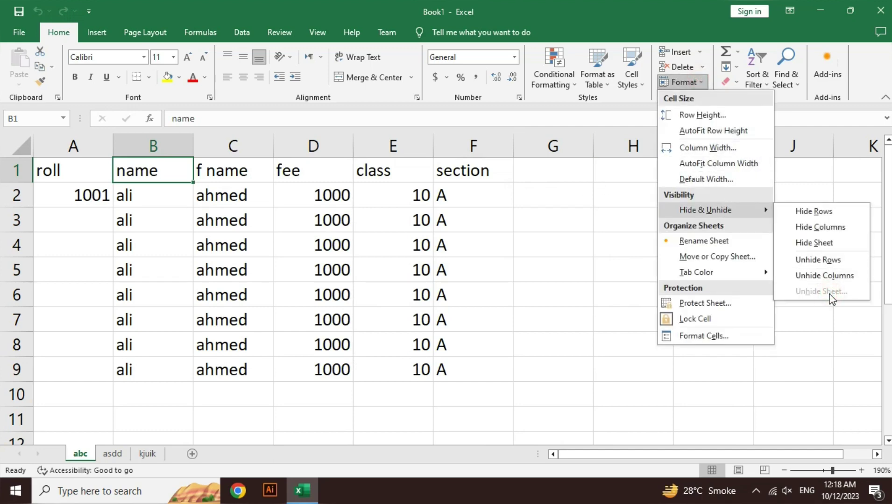
{"action": "left_click", "coordinate": [829, 294]}
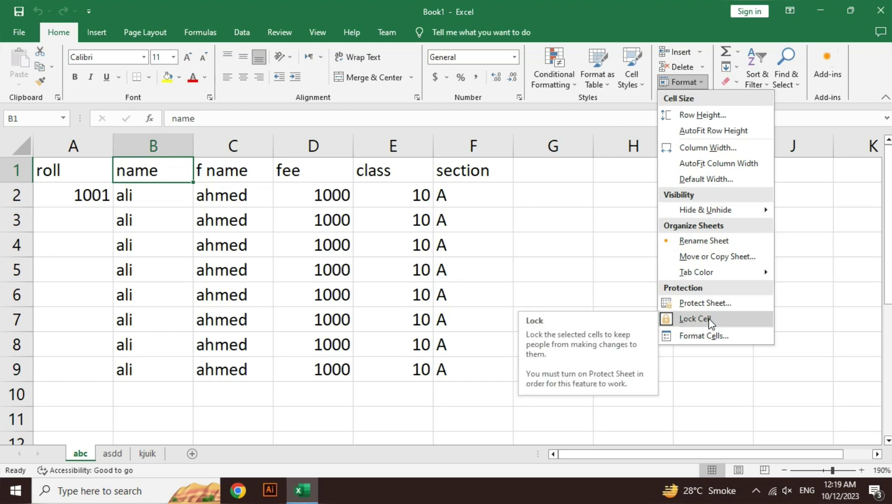
{"action": "left_click", "coordinate": [613, 262]}
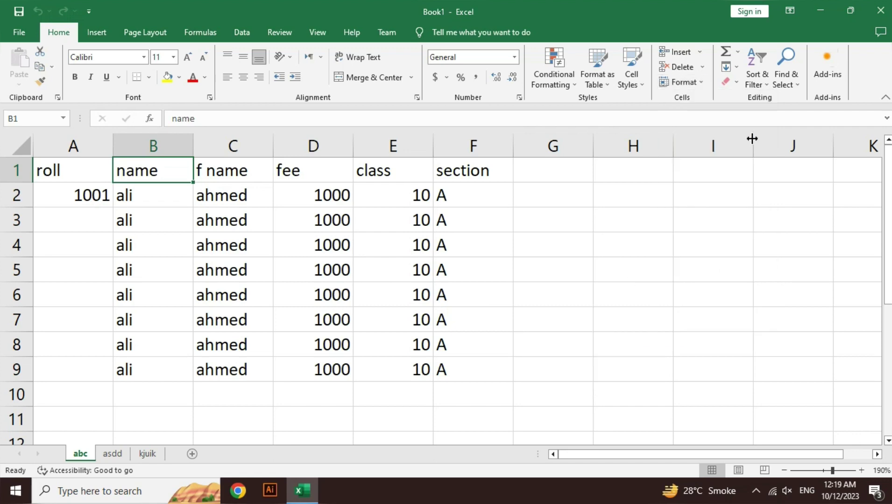
{"action": "left_click", "coordinate": [738, 52]}
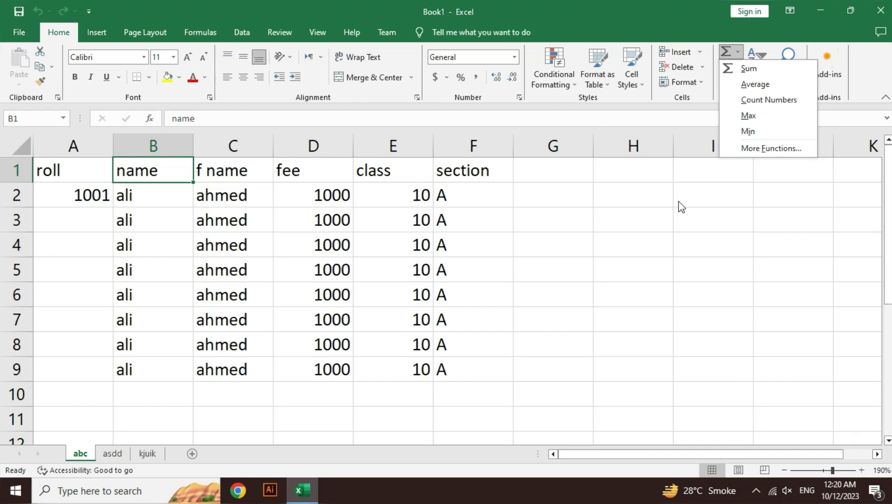
{"action": "key", "text": "Escape"}
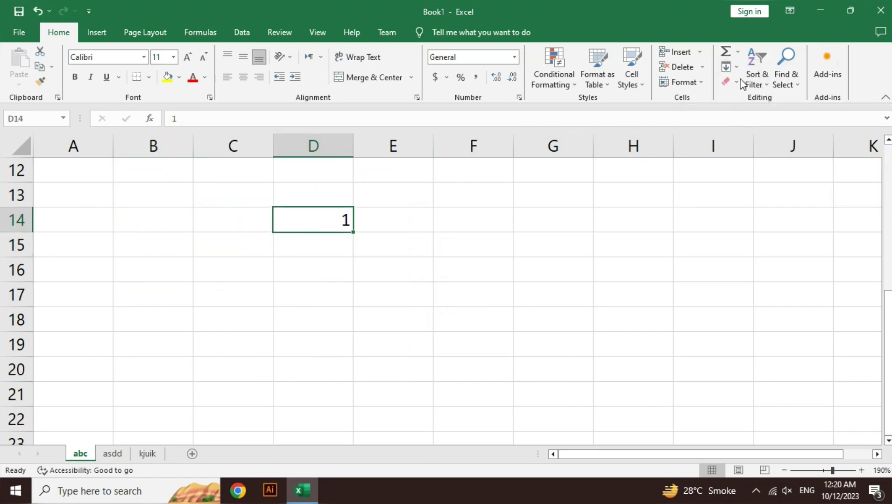
Fill the value 1 from cell D14 down through D19 and right through H14.
{"action": "left_click_drag", "start_coordinate": [314, 221], "coordinate": [324, 345]}
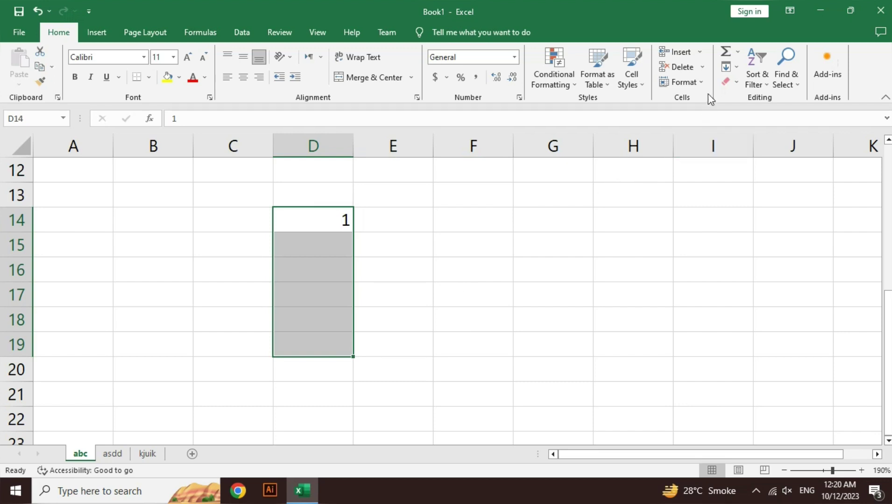
{"action": "left_click", "coordinate": [730, 70]}
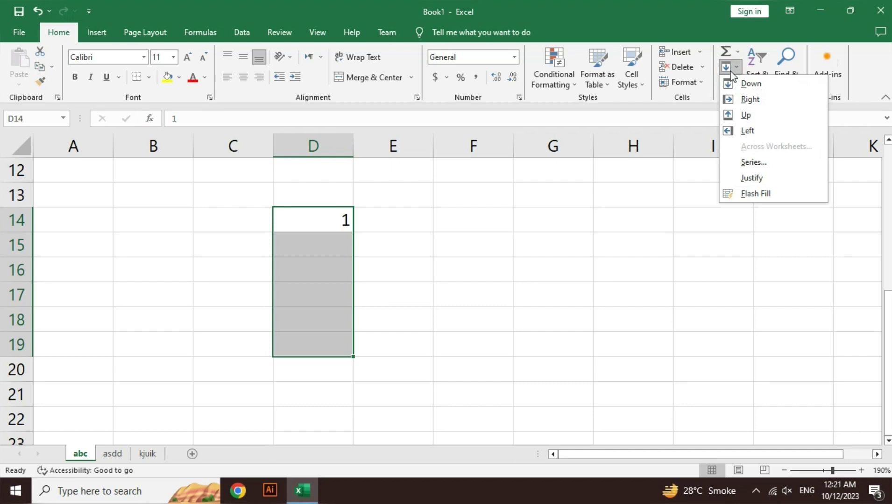
{"action": "left_click", "coordinate": [745, 84]}
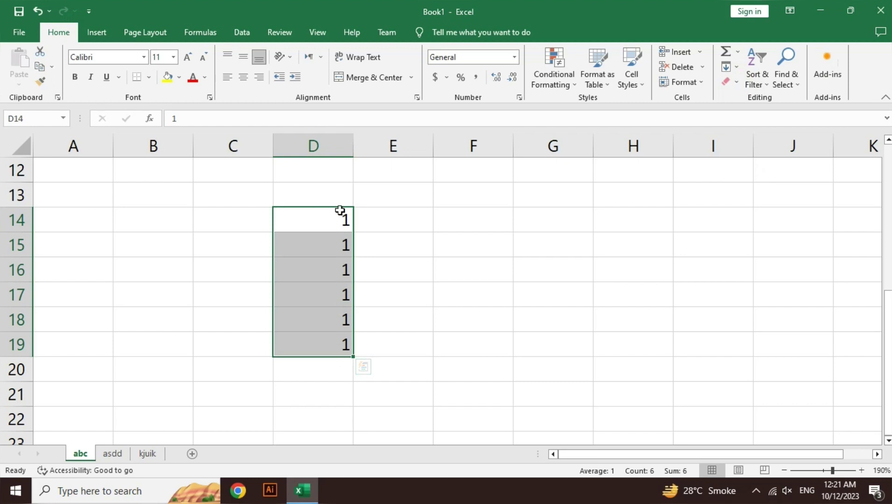
{"action": "left_click_drag", "start_coordinate": [332, 217], "coordinate": [619, 227]}
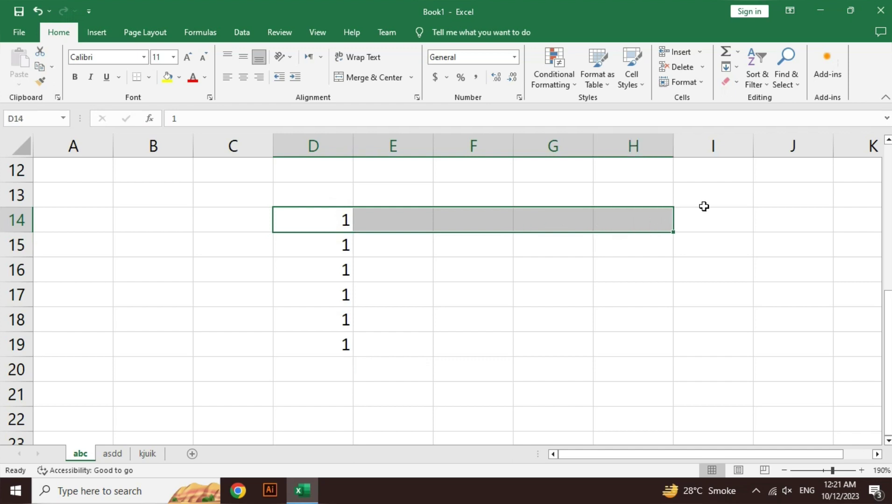
{"action": "left_click", "coordinate": [729, 67]}
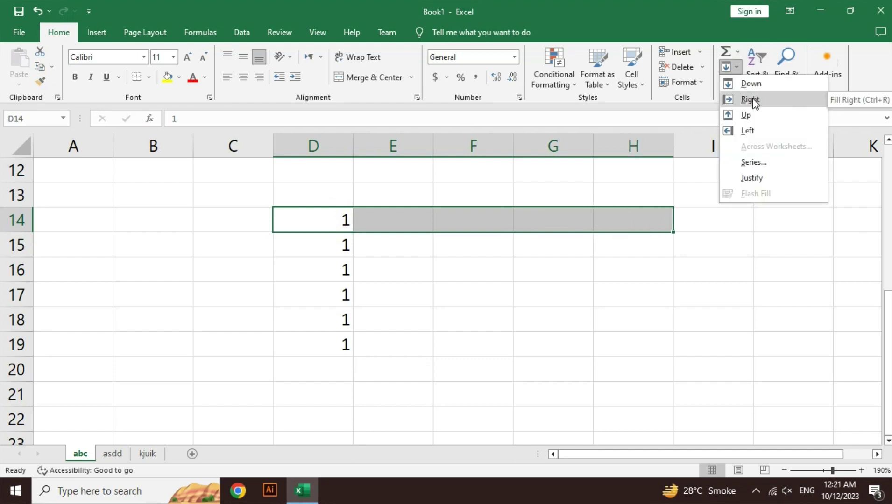
{"action": "left_click", "coordinate": [751, 100]}
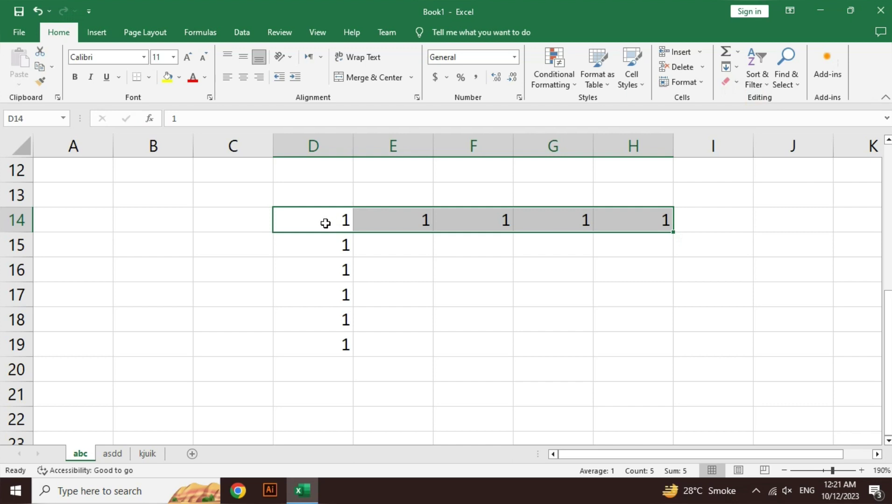
Fill the value 1 from cell D14 left through A14 and up through D10.
{"action": "left_click_drag", "start_coordinate": [325, 221], "coordinate": [49, 233]}
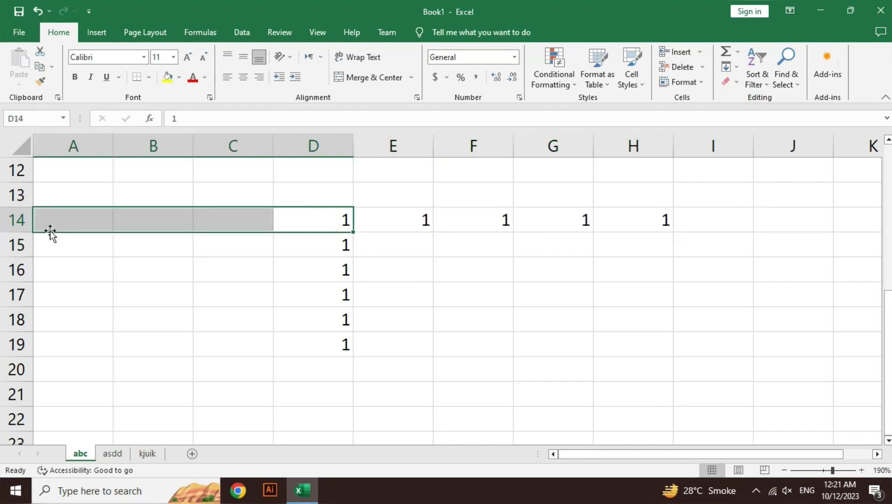
{"action": "left_click", "coordinate": [729, 66]}
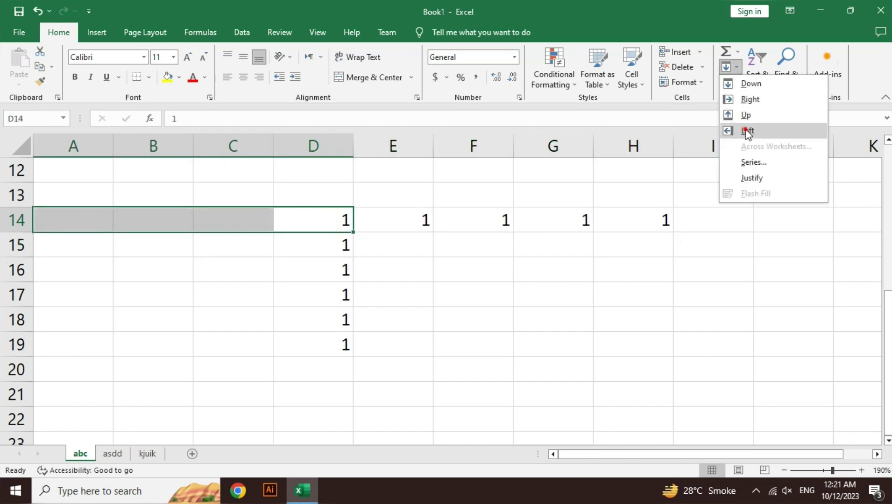
{"action": "left_click", "coordinate": [748, 131]}
{"action": "left_click", "coordinate": [343, 145]}
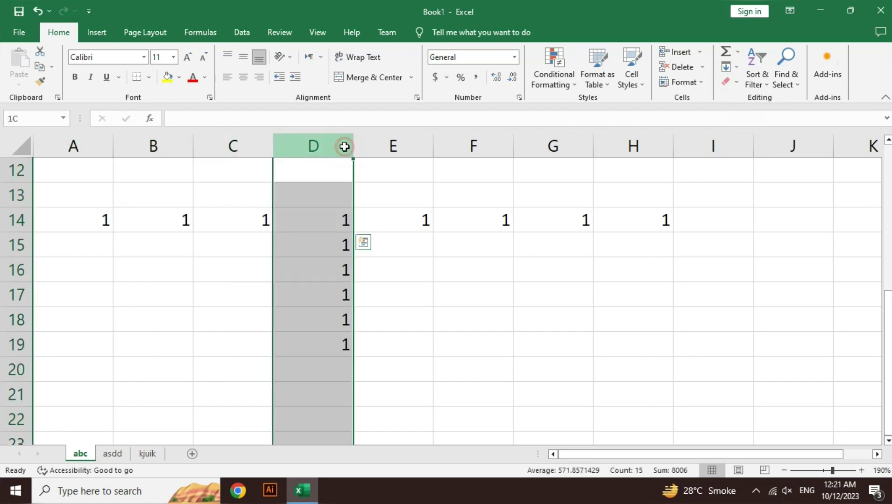
{"action": "left_click", "coordinate": [339, 219]}
{"action": "left_click_drag", "start_coordinate": [338, 219], "coordinate": [333, 149]}
{"action": "left_click", "coordinate": [333, 149]}
{"action": "left_click", "coordinate": [340, 267]}
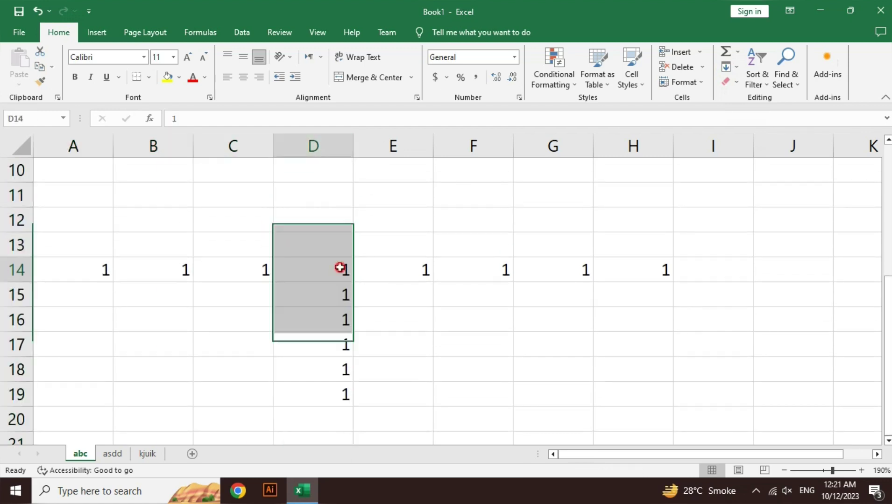
{"action": "left_click_drag", "start_coordinate": [339, 267], "coordinate": [337, 180]}
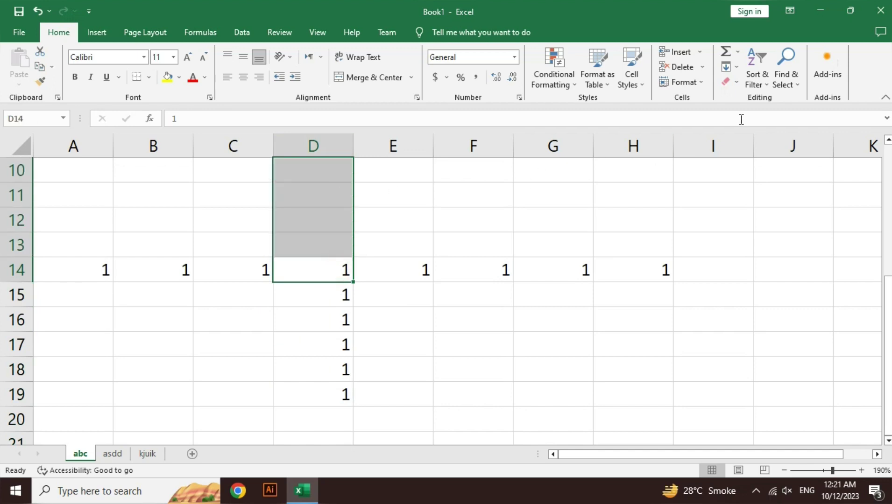
{"action": "left_click", "coordinate": [737, 68]}
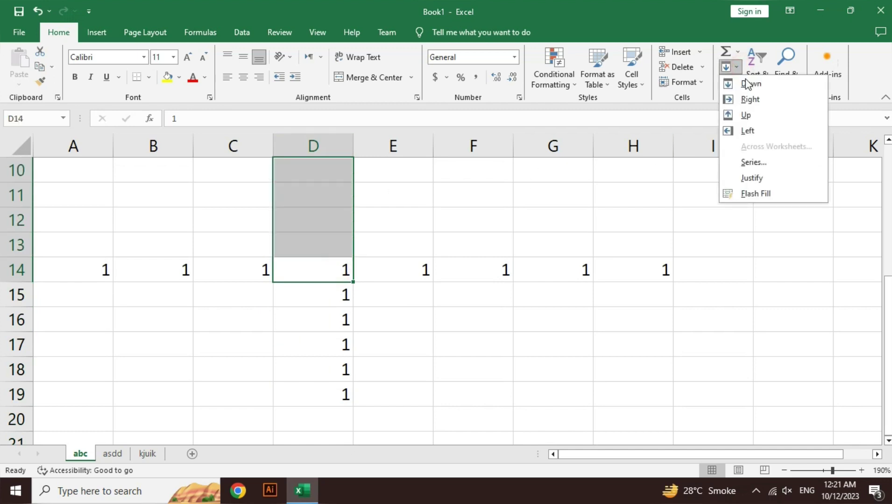
{"action": "left_click", "coordinate": [747, 115]}
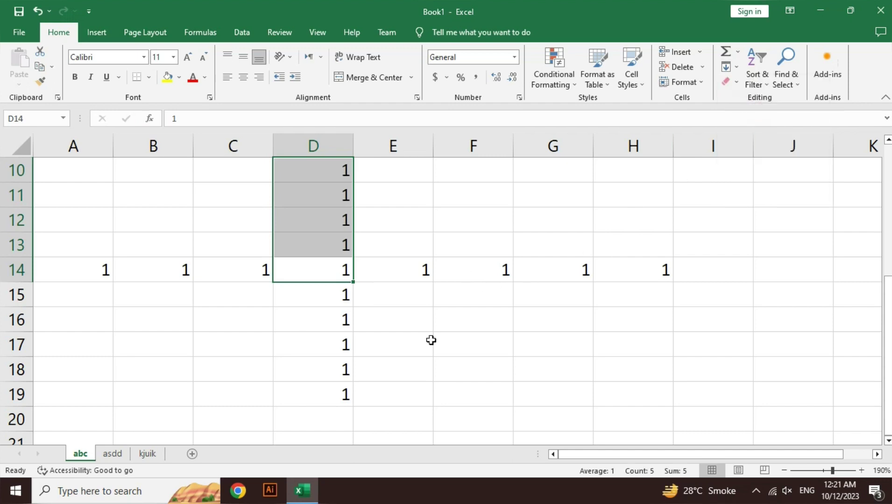
Undo the four fills made from cell D14.
{"action": "key", "text": "ctrl+z"}
{"action": "key", "text": "ctrl+z"}
{"action": "key", "text": "ctrl+z"}
{"action": "key", "text": "ctrl+z"}
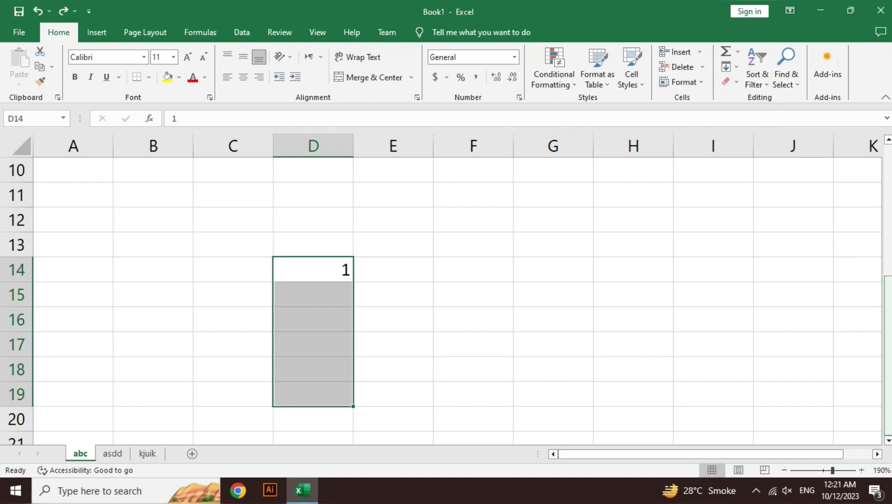
Fill the value 1 from cell D14 down through D19 and right through H14.
{"action": "left_click", "coordinate": [888, 441]}
{"action": "left_click", "coordinate": [888, 440]}
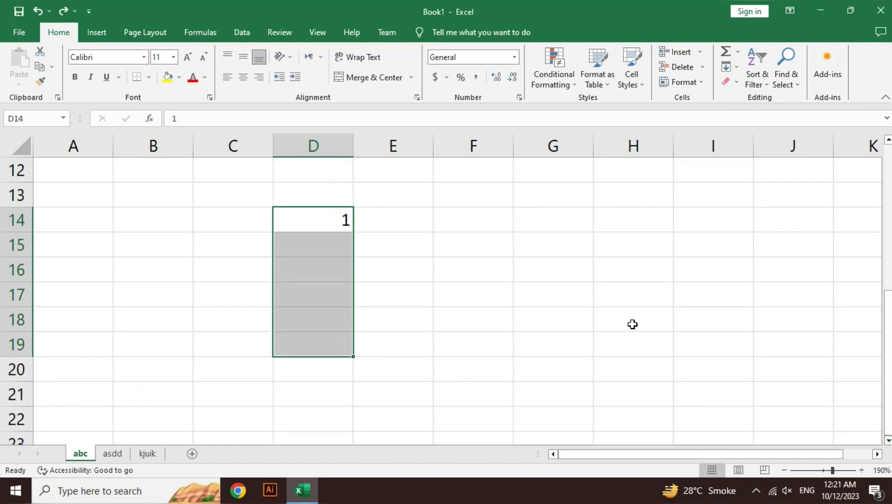
{"action": "key", "text": "ctrl+d"}
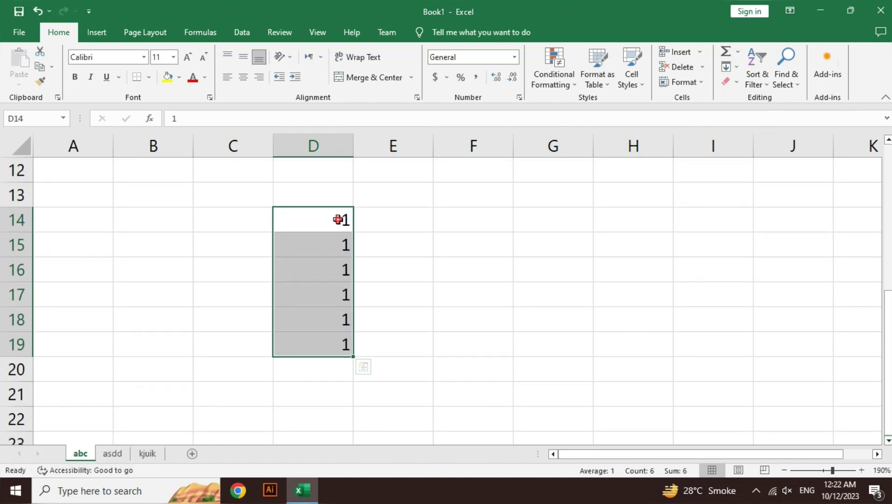
{"action": "left_click", "coordinate": [338, 220]}
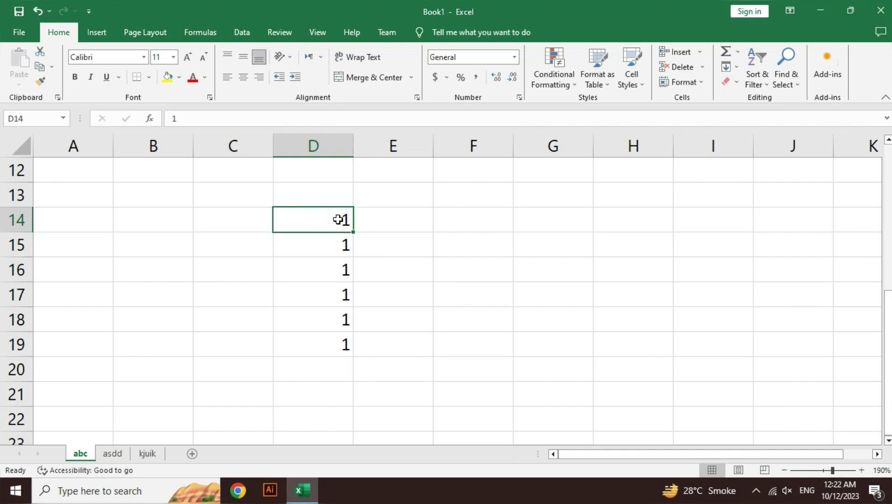
{"action": "left_click_drag", "start_coordinate": [338, 220], "coordinate": [603, 218]}
{"action": "key", "text": "ctrl+r"}
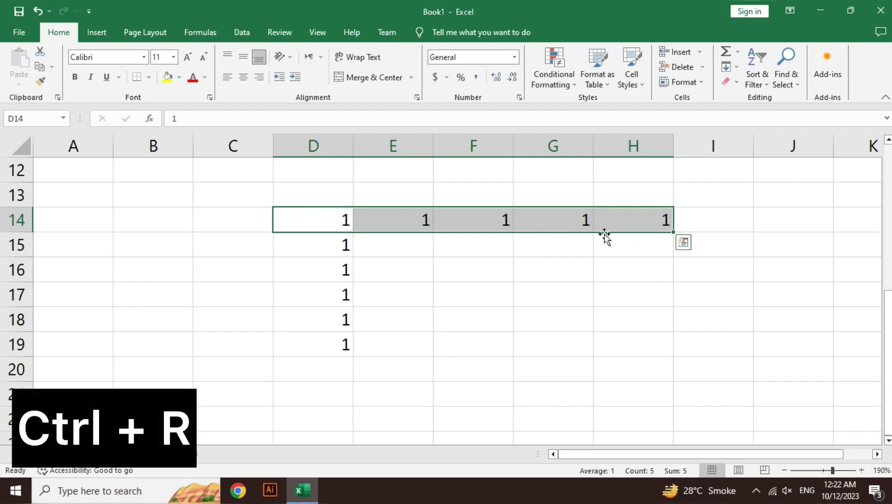
{"action": "left_click", "coordinate": [594, 273]}
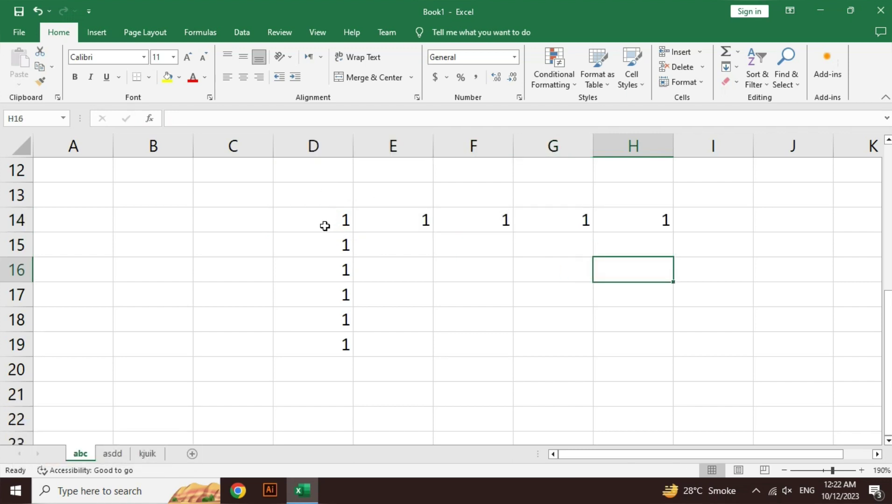
{"action": "mouse_move", "coordinate": [329, 224]}
{"action": "left_mouse_down"}
{"action": "mouse_move", "coordinate": [332, 153]}
{"action": "mouse_move", "coordinate": [330, 217]}
{"action": "left_mouse_up"}
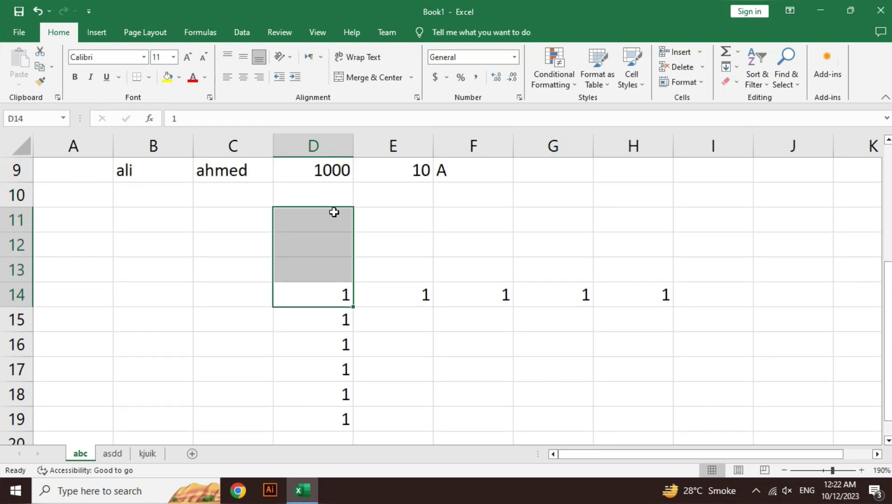
{"action": "left_click_drag", "start_coordinate": [318, 295], "coordinate": [97, 302]}
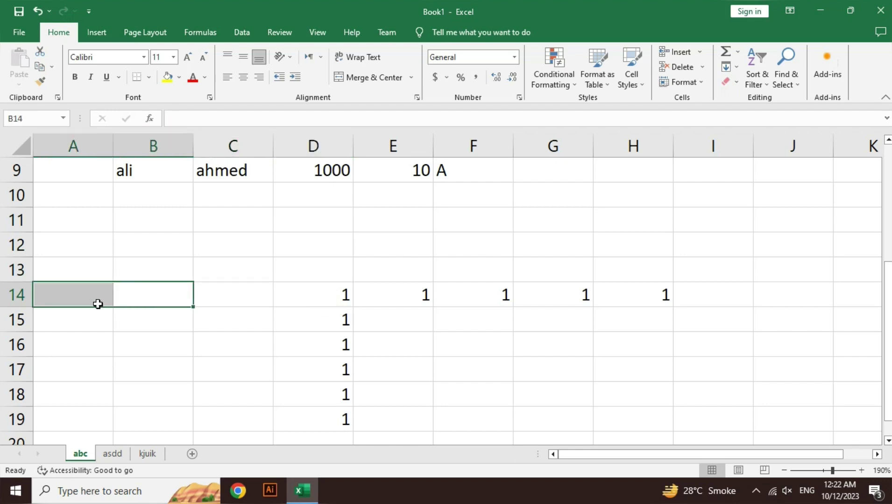
{"action": "left_click", "coordinate": [180, 336]}
{"action": "left_click_drag", "start_coordinate": [332, 295], "coordinate": [98, 301]}
{"action": "key", "text": "ctrl+t"}
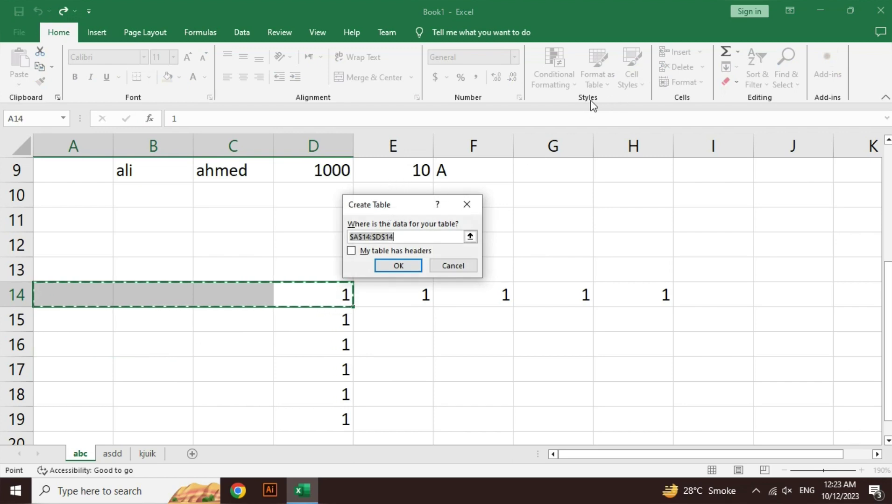
{"action": "key", "text": "Escape"}
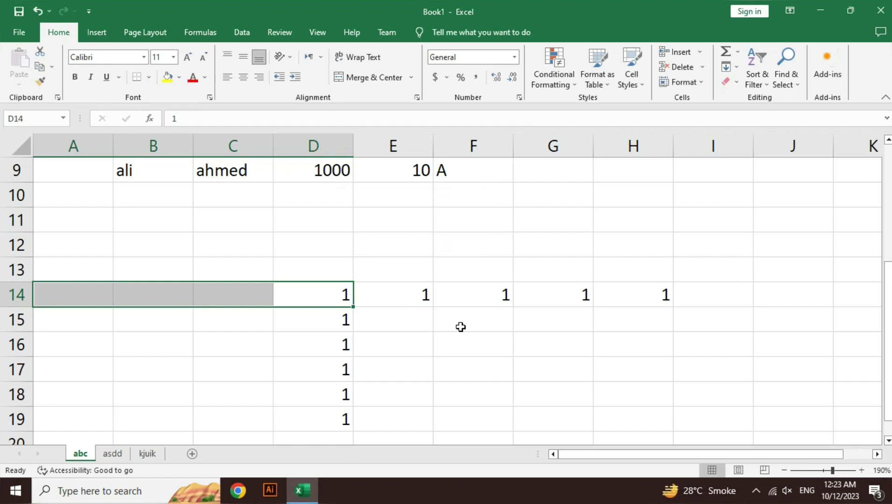
{"action": "left_click", "coordinate": [460, 327]}
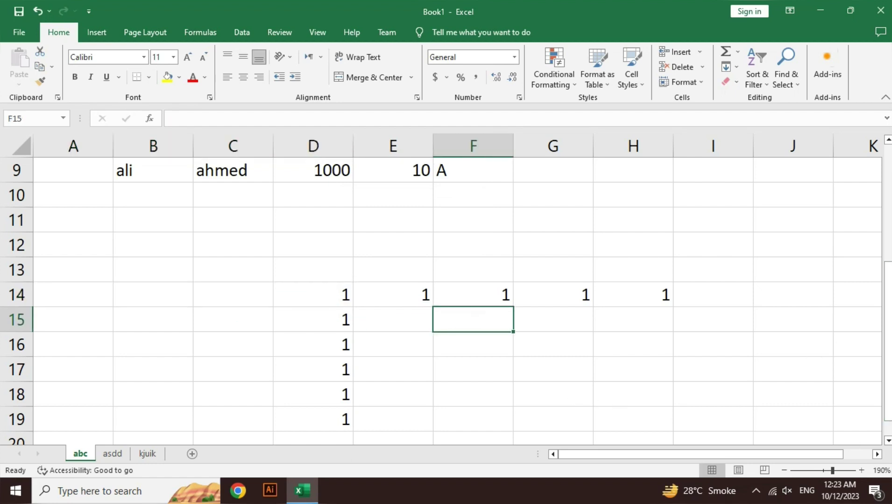
Enter 10 in cell C22 and fill it down through C27.
{"action": "scroll", "coordinate": [518, 350], "scroll_direction": "down", "scroll_amount": 4}
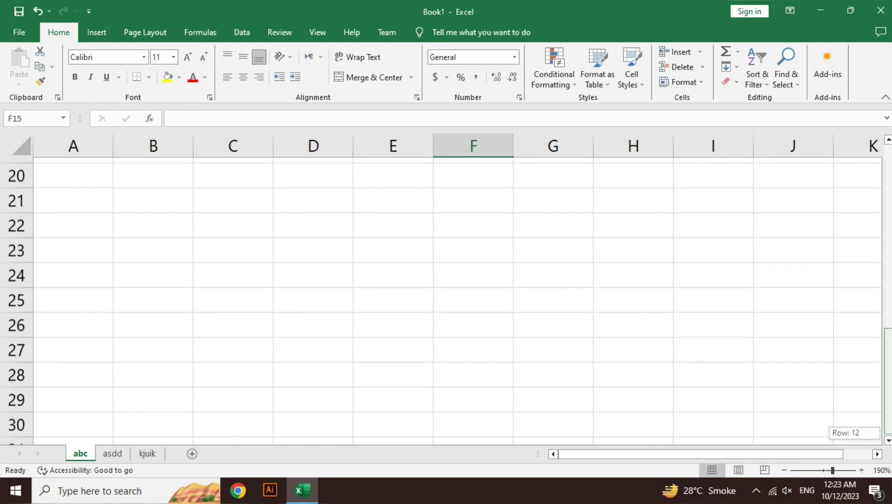
{"action": "left_click", "coordinate": [271, 214]}
{"action": "type", "text": "10"}
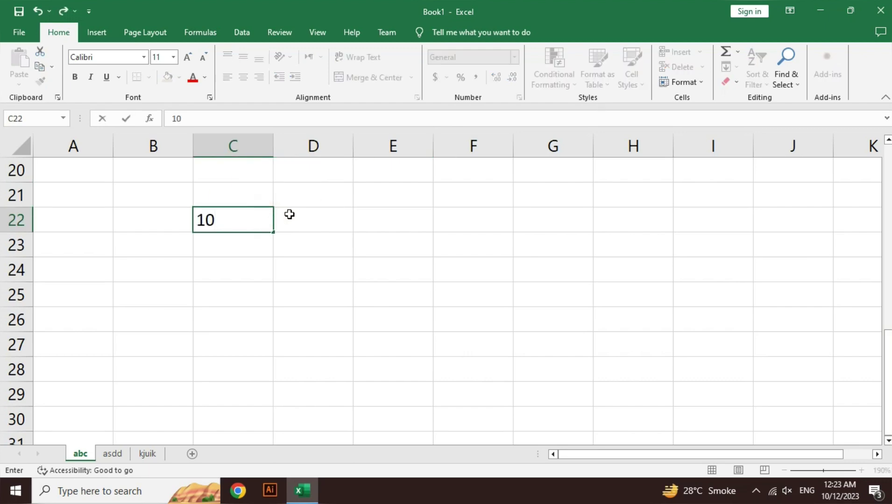
{"action": "left_click", "coordinate": [290, 214]}
{"action": "left_click", "coordinate": [233, 213]}
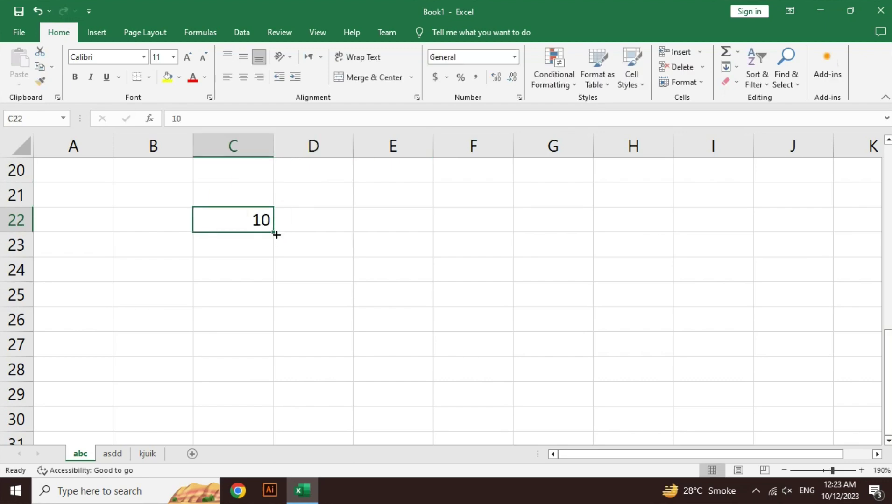
{"action": "left_click_drag", "start_coordinate": [276, 234], "coordinate": [273, 350]}
Fill the value 10 from cell C22 right through F22 and up through C18.
{"action": "left_click", "coordinate": [257, 230]}
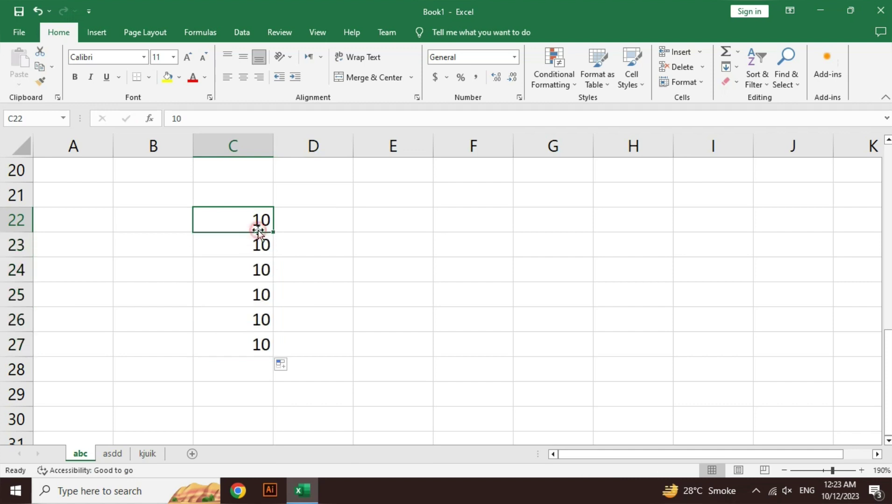
{"action": "left_click_drag", "start_coordinate": [274, 233], "coordinate": [532, 247]}
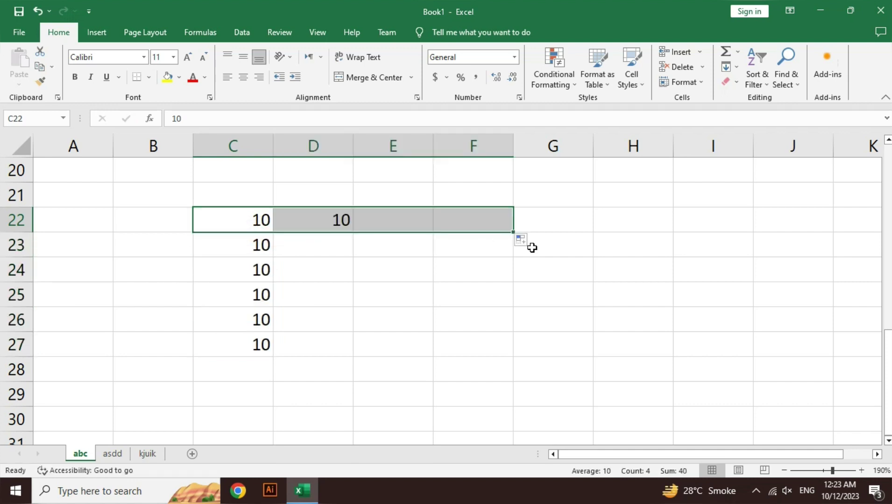
{"action": "left_click", "coordinate": [248, 221]}
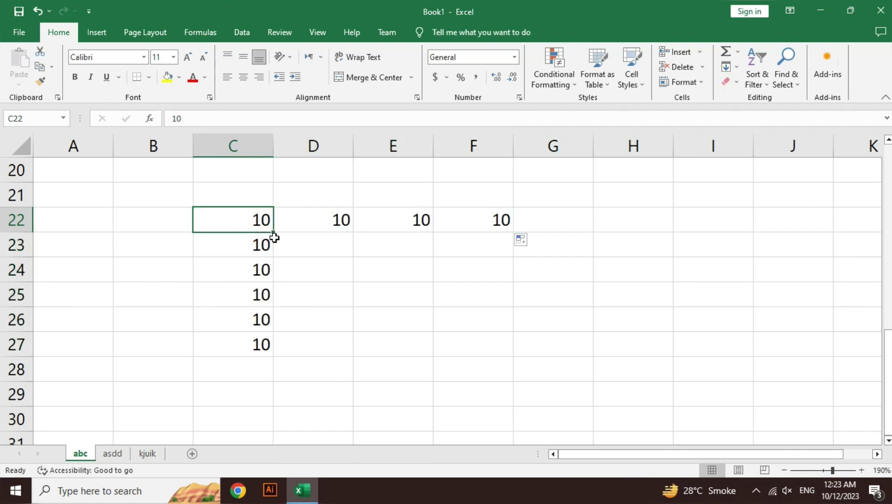
{"action": "left_click_drag", "start_coordinate": [275, 233], "coordinate": [271, 189]}
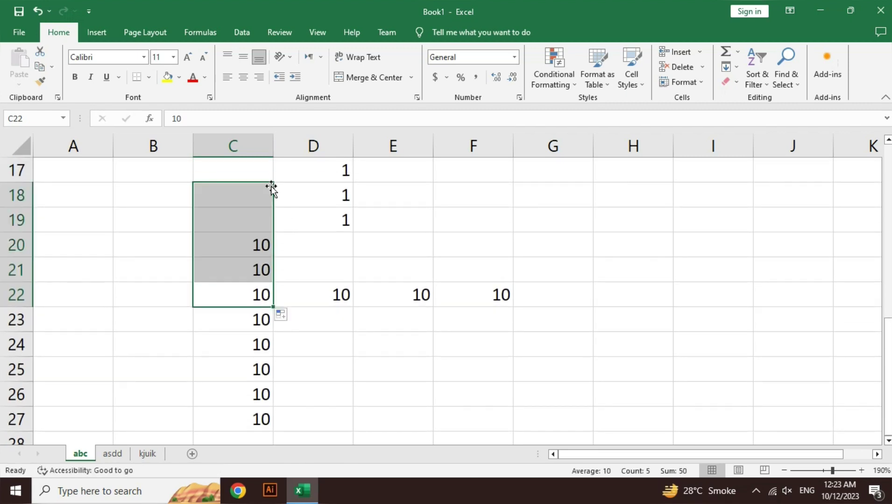
Fill the value 10 from cell C22 left through A22.
{"action": "left_click", "coordinate": [258, 303]}
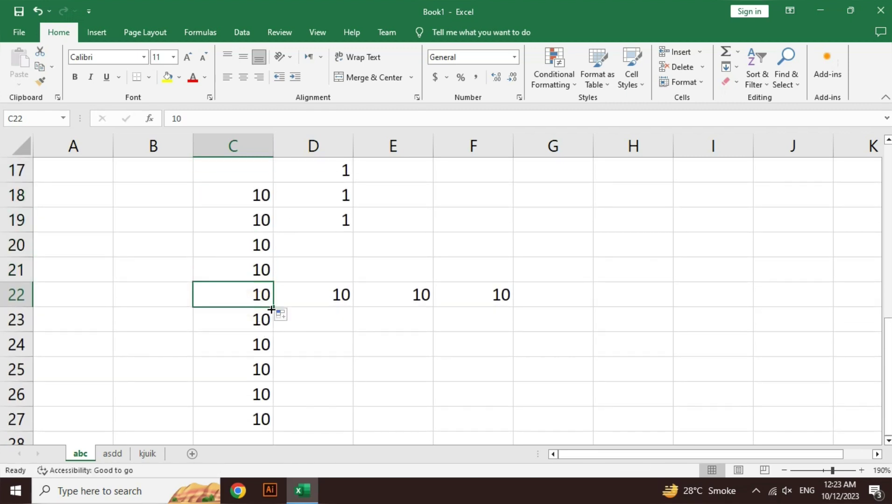
{"action": "left_click_drag", "start_coordinate": [273, 309], "coordinate": [44, 299]}
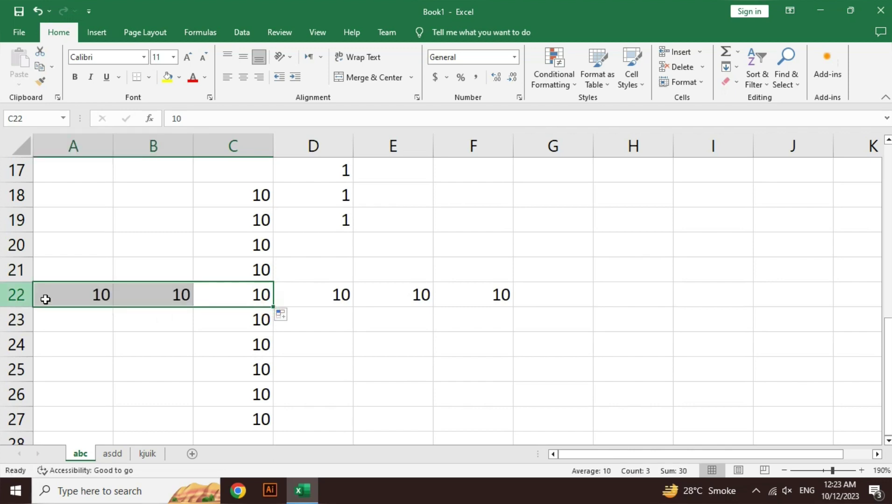
{"action": "left_click", "coordinate": [155, 350]}
{"action": "left_click", "coordinate": [351, 364]}
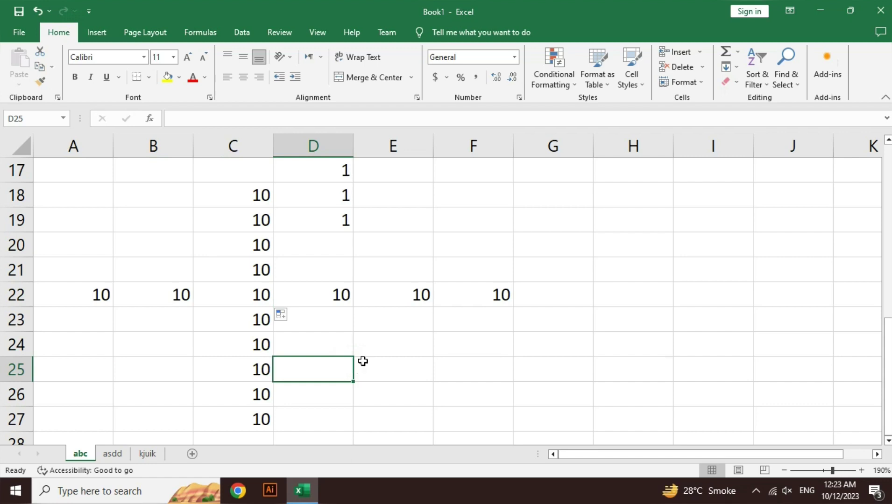
Examine the options of the Fill and Clear commands.
{"action": "left_click", "coordinate": [632, 299]}
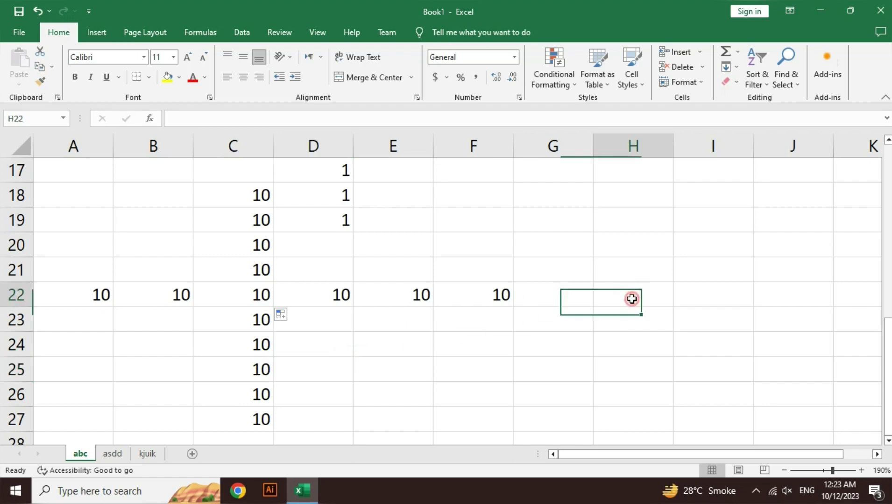
{"action": "left_click", "coordinate": [732, 67]}
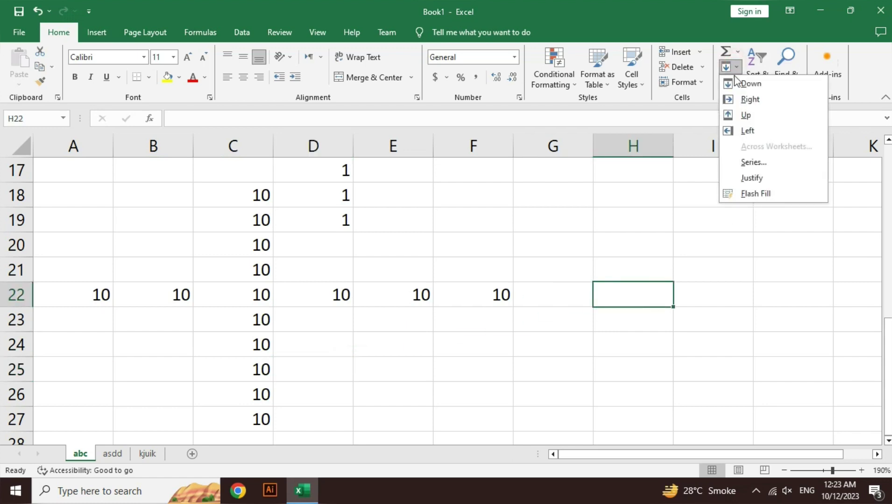
{"action": "left_click", "coordinate": [727, 235]}
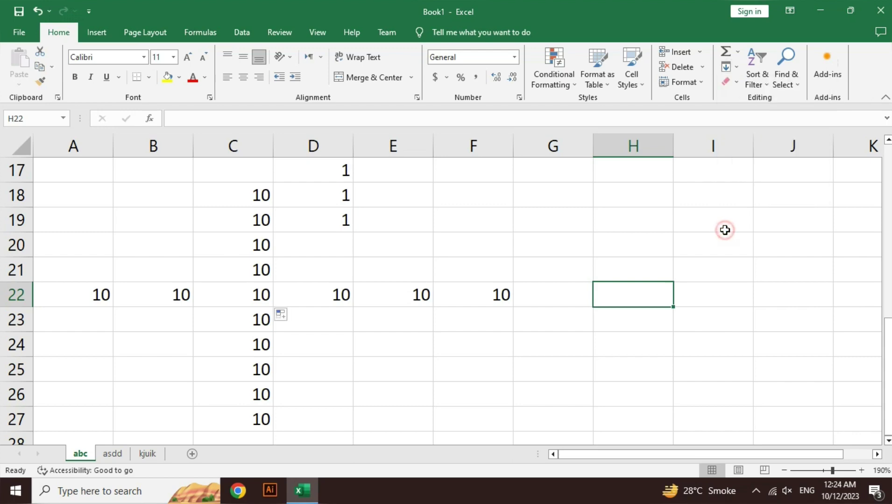
{"action": "left_click", "coordinate": [731, 85]}
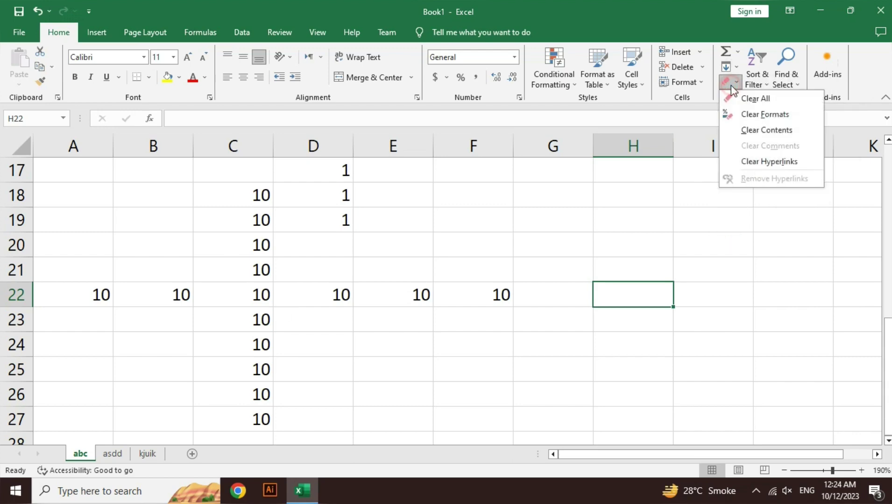
{"action": "left_click", "coordinate": [508, 245]}
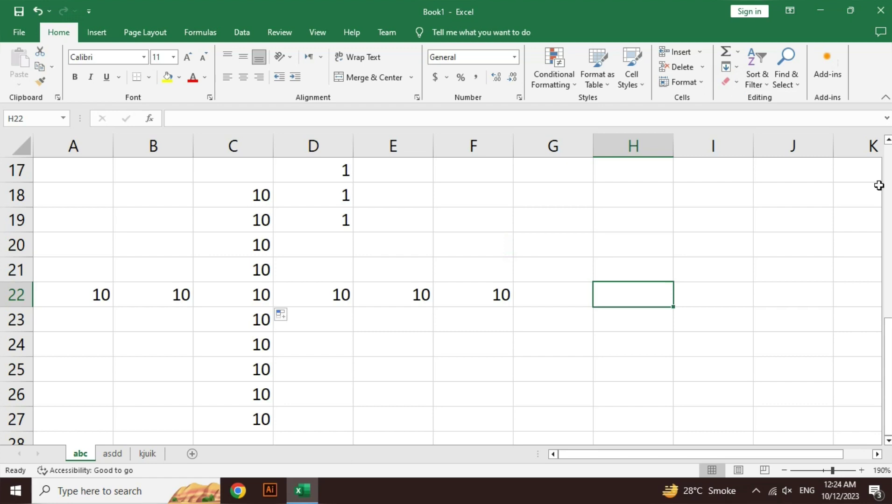
Format the student data in A1:F9 as a blue banded table with headers.
{"action": "scroll", "coordinate": [880, 182], "scroll_direction": "up", "scroll_amount": 5}
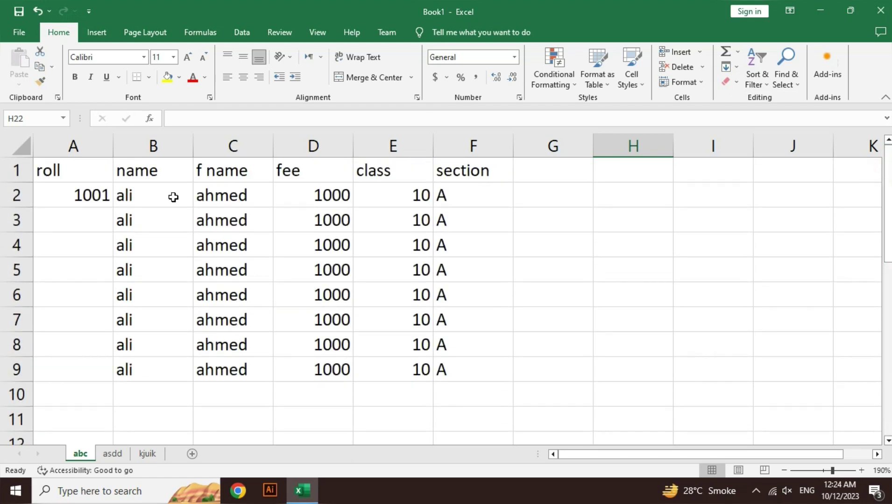
{"action": "left_click_drag", "start_coordinate": [91, 177], "coordinate": [454, 370]}
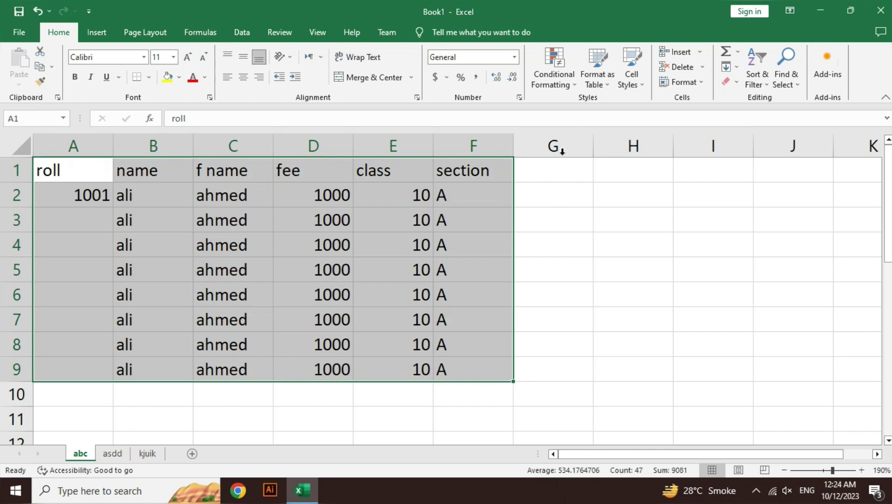
{"action": "left_click", "coordinate": [597, 81]}
{"action": "left_click", "coordinate": [631, 279]}
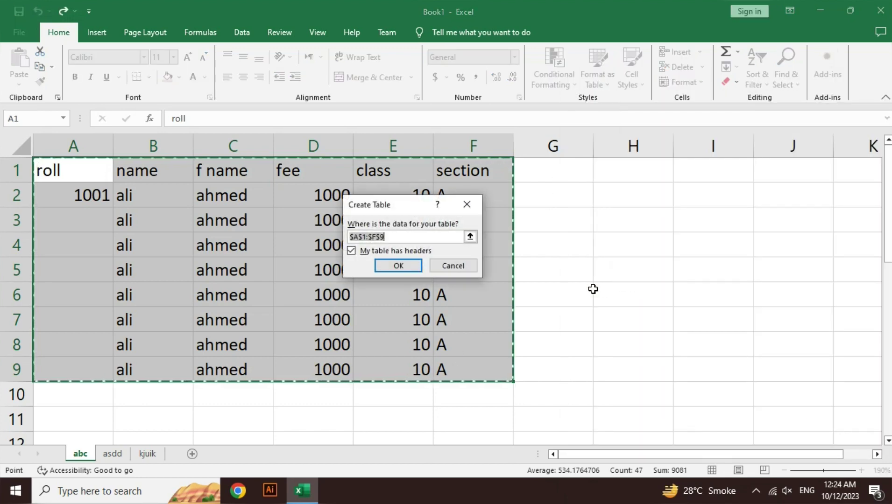
{"action": "left_click", "coordinate": [399, 264]}
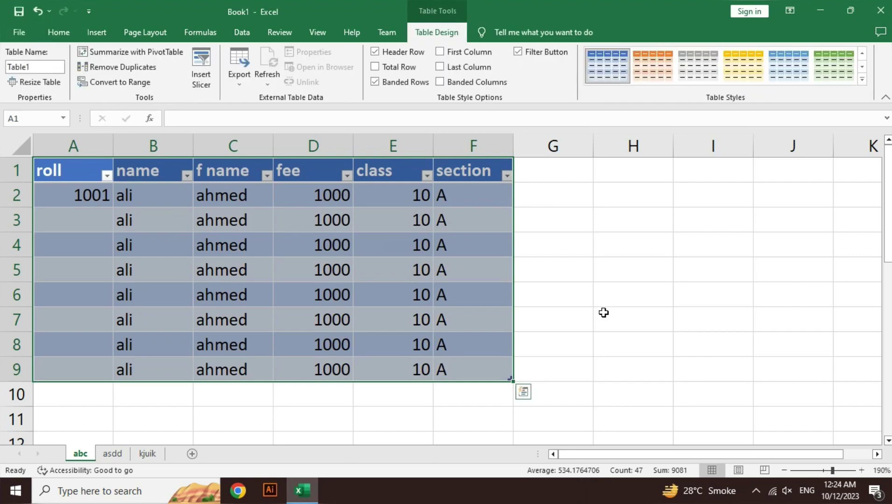
Clear only the formats of the student table in A1:F9, and undo the clearing.
{"action": "left_click", "coordinate": [59, 40]}
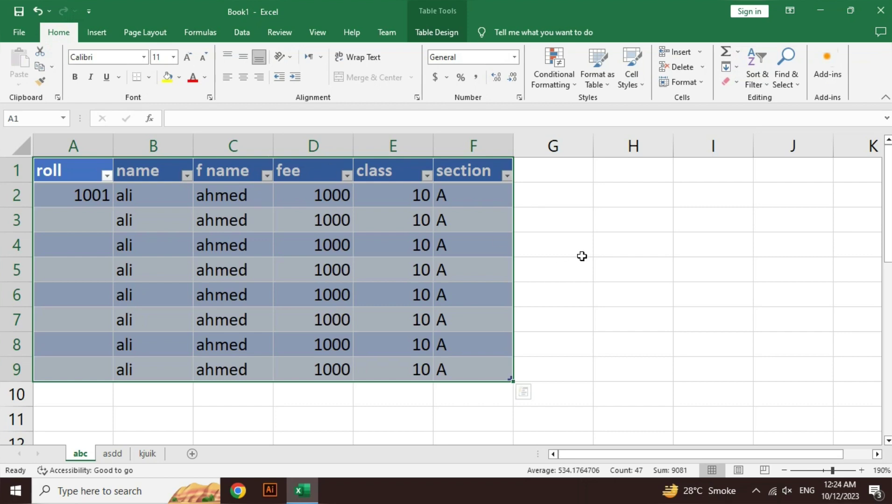
{"action": "left_click", "coordinate": [727, 84]}
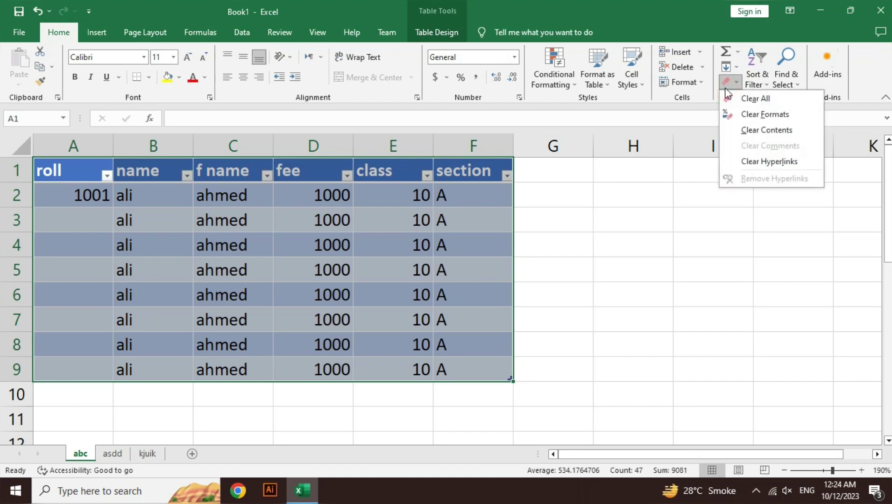
{"action": "left_click", "coordinate": [759, 114]}
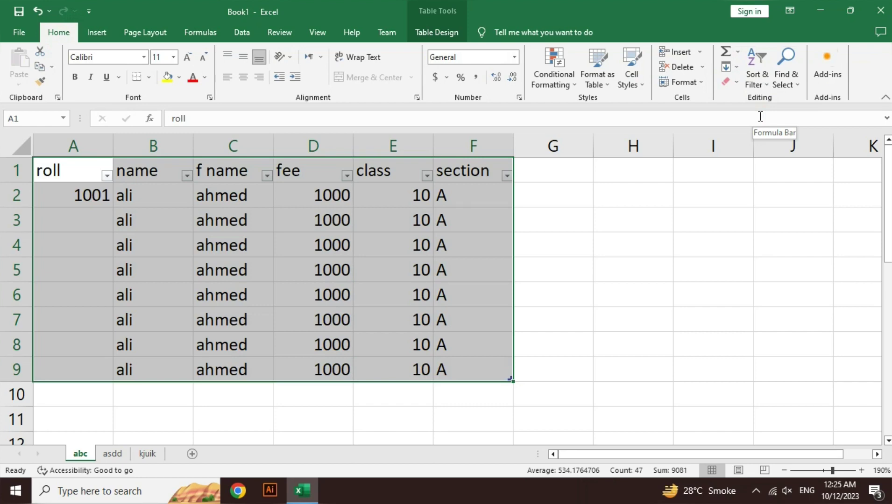
{"action": "key", "text": "ctrl+z"}
Clear everything, contents and formats, from the student table in A1:F9, and undo the clearing.
{"action": "left_click", "coordinate": [728, 84]}
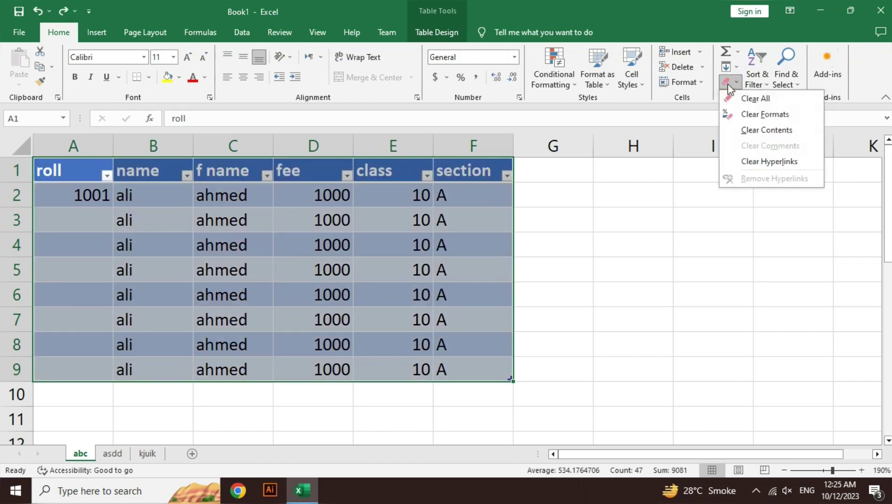
{"action": "left_click", "coordinate": [754, 99]}
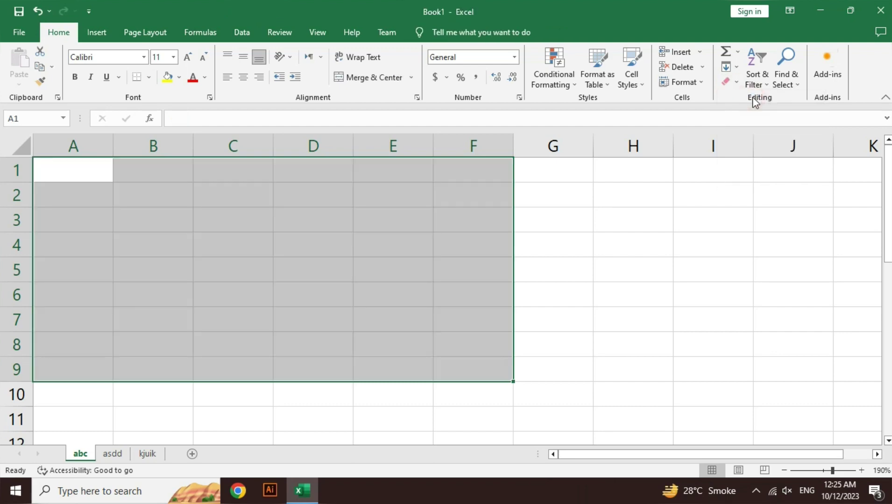
{"action": "key", "text": "ctrl+z"}
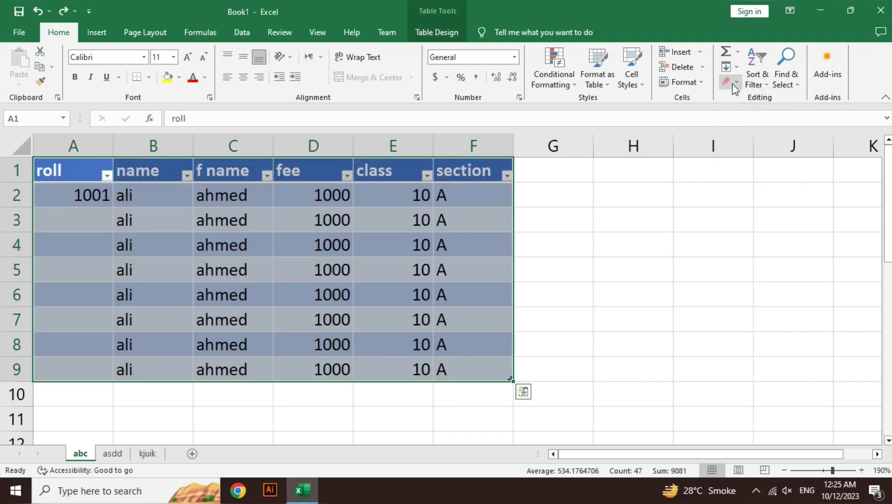
Examine the Clear options, and undo the blue table formatting of the student data in A1:F9.
{"action": "left_click", "coordinate": [732, 85]}
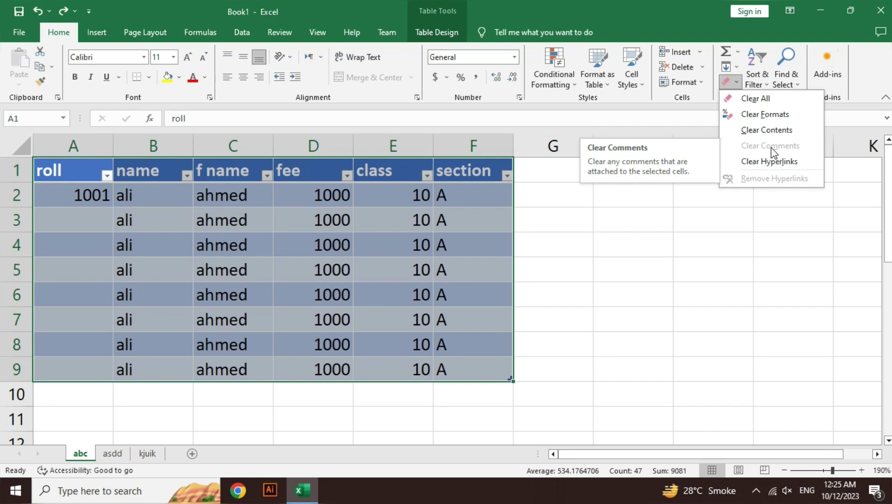
{"action": "key", "text": "Escape"}
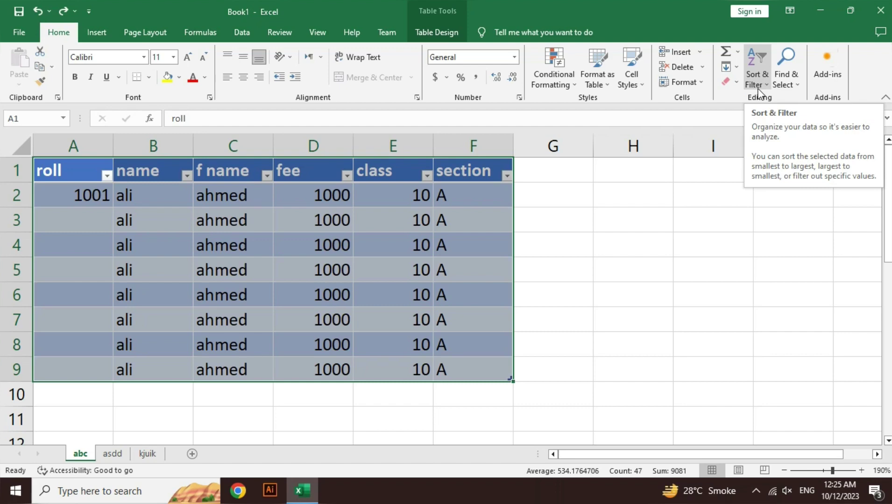
{"action": "left_click", "coordinate": [613, 337]}
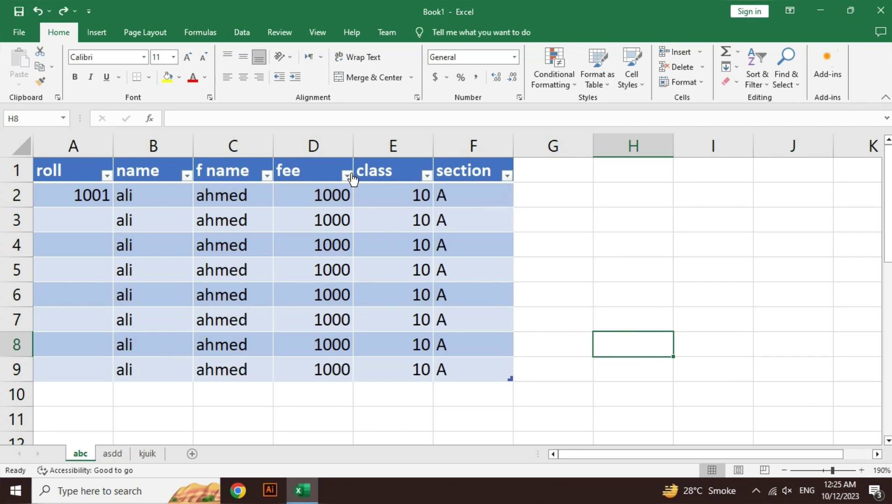
{"action": "key", "text": "ctrl+z"}
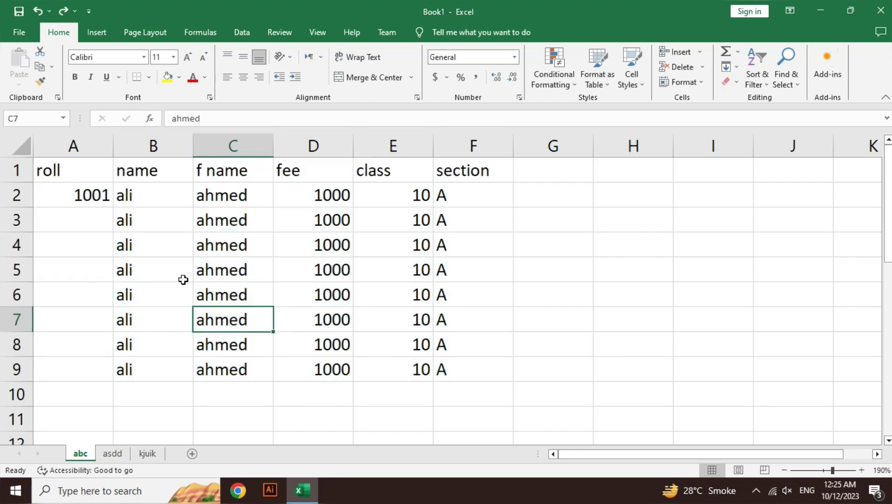
Select the header row A1:F1, followed by the student records in A2:F9.
{"action": "left_click_drag", "start_coordinate": [97, 171], "coordinate": [462, 169]}
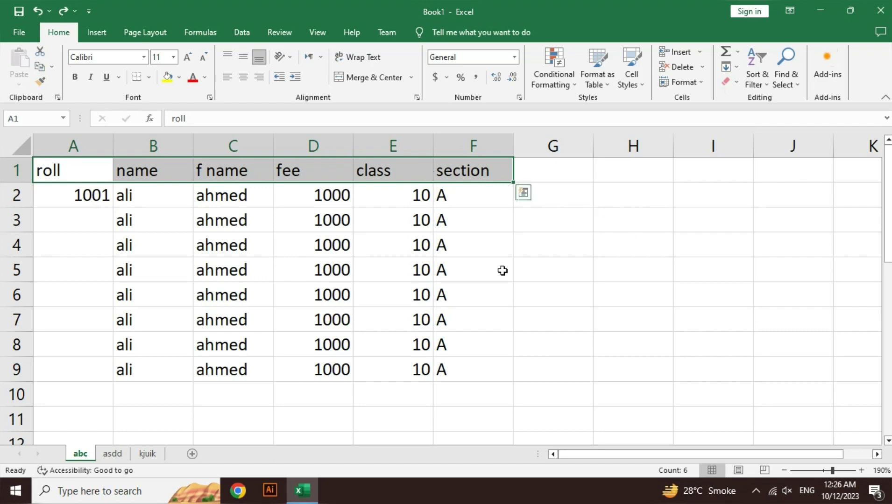
{"action": "left_click", "coordinate": [103, 219]}
{"action": "left_click_drag", "start_coordinate": [96, 195], "coordinate": [459, 373]}
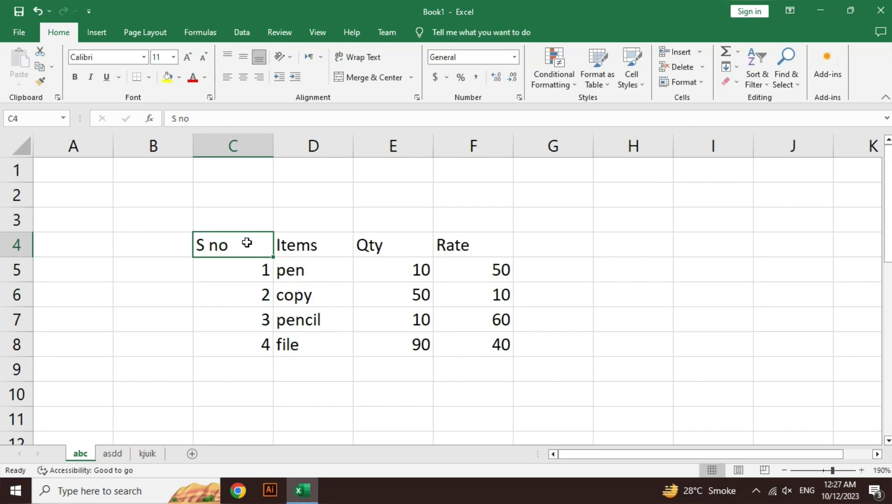
Turn on filtering for the item table's header row C4:F4.
{"action": "mouse_move", "coordinate": [247, 242]}
{"action": "left_mouse_down"}
{"action": "mouse_move", "coordinate": [327, 255]}
{"action": "mouse_move", "coordinate": [439, 247]}
{"action": "left_mouse_up"}
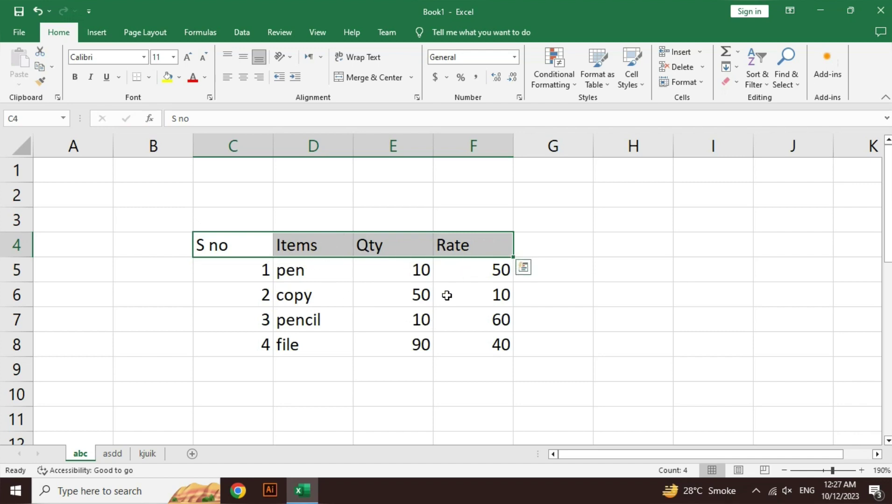
{"action": "left_click", "coordinate": [755, 83]}
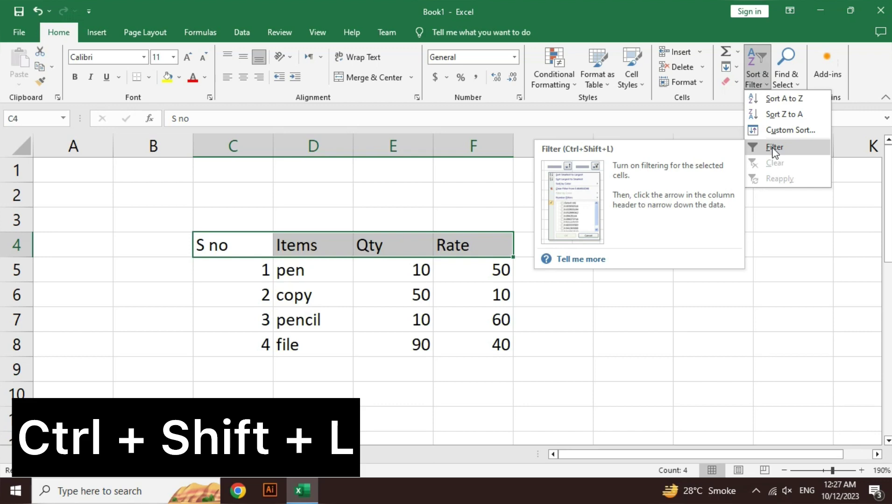
{"action": "left_click", "coordinate": [787, 148]}
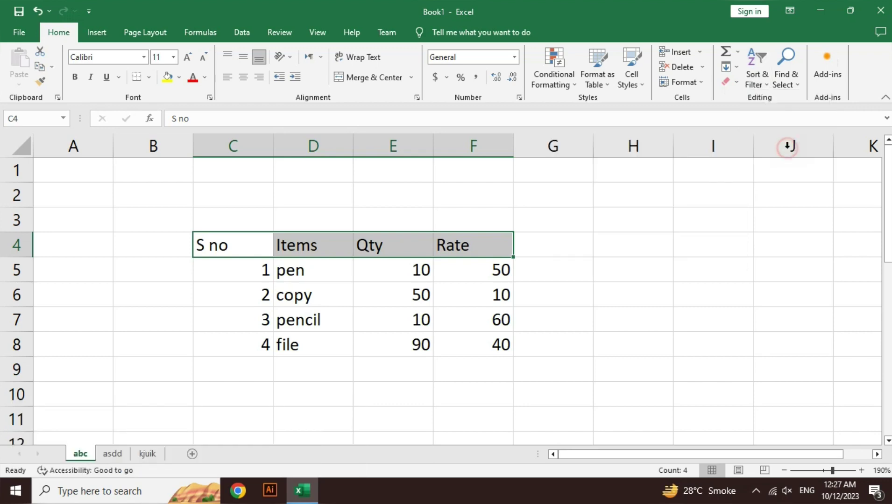
{"action": "key", "text": "ctrl+shift+l"}
{"action": "key", "text": "ctrl+shift+l"}
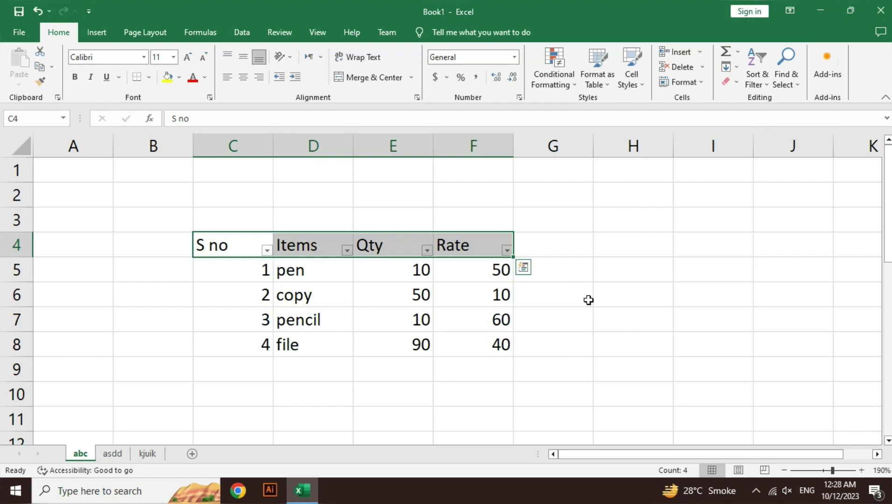
Search the S no column's filter for 5, and filter the item table to show only S no 4.
{"action": "left_click", "coordinate": [409, 310]}
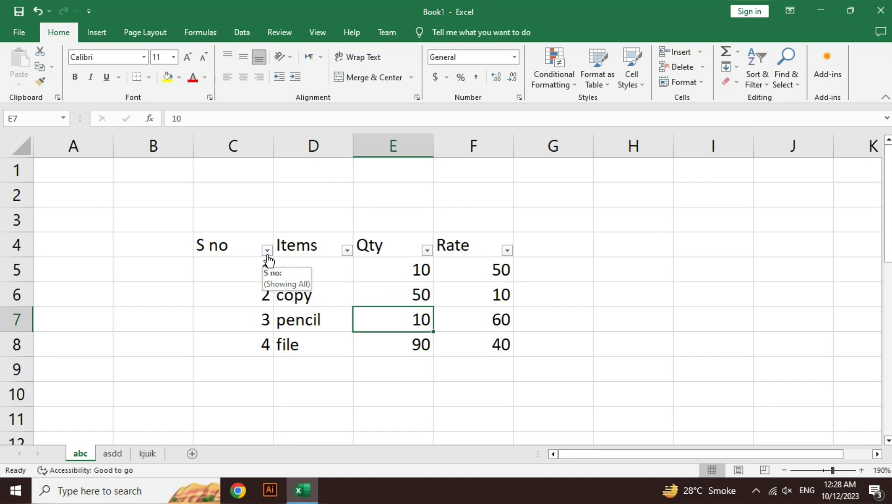
{"action": "left_click", "coordinate": [406, 297]}
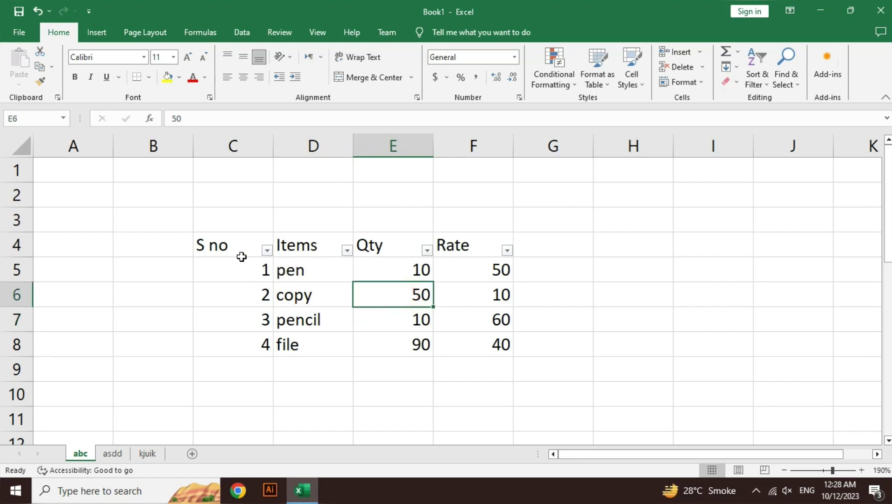
{"action": "left_click", "coordinate": [267, 251]}
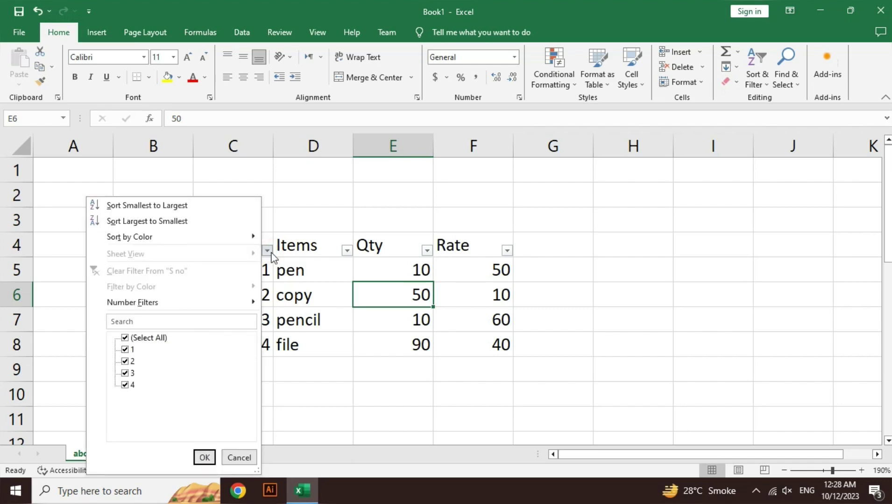
{"action": "left_click", "coordinate": [214, 320]}
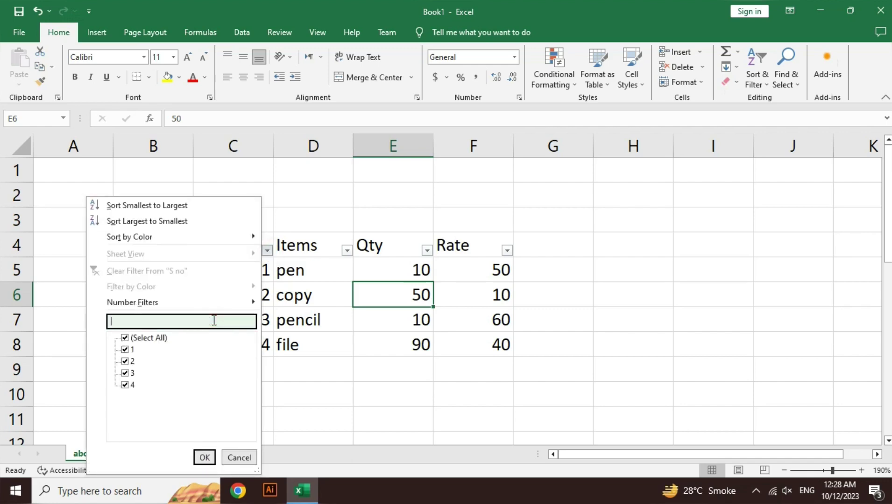
{"action": "type", "text": "5"}
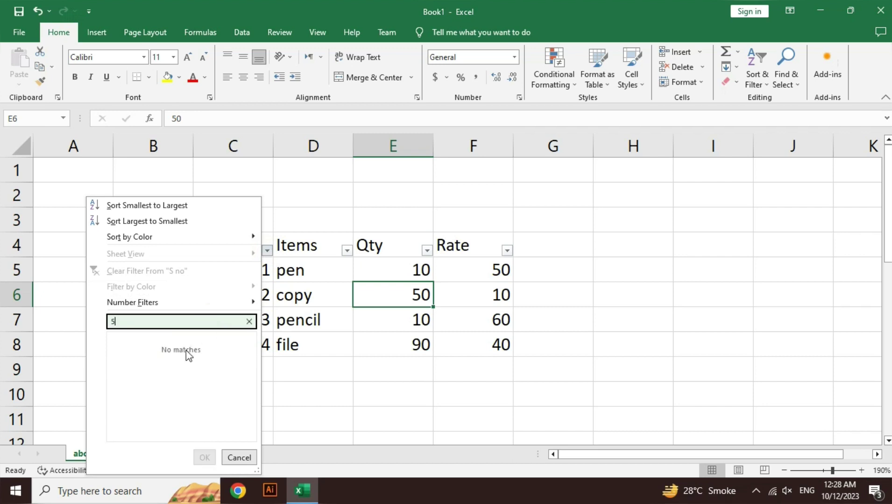
{"action": "key", "text": "BackSpace"}
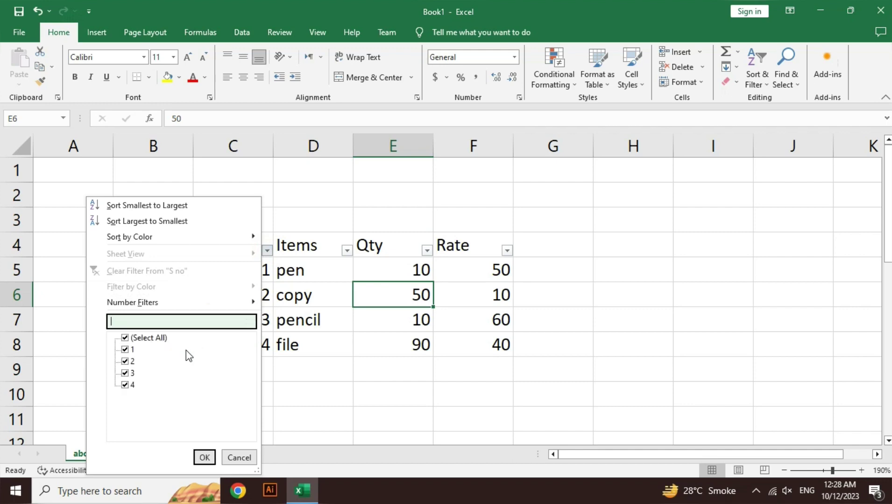
{"action": "type", "text": "4"}
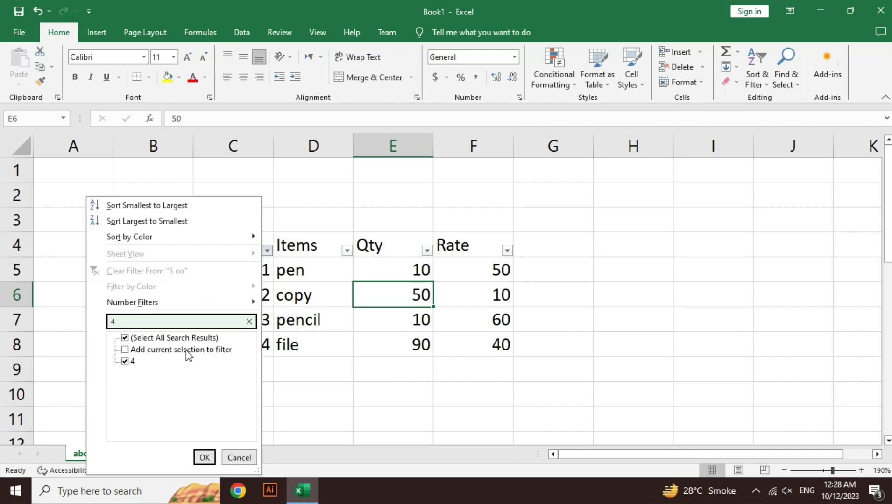
{"action": "left_click", "coordinate": [203, 458]}
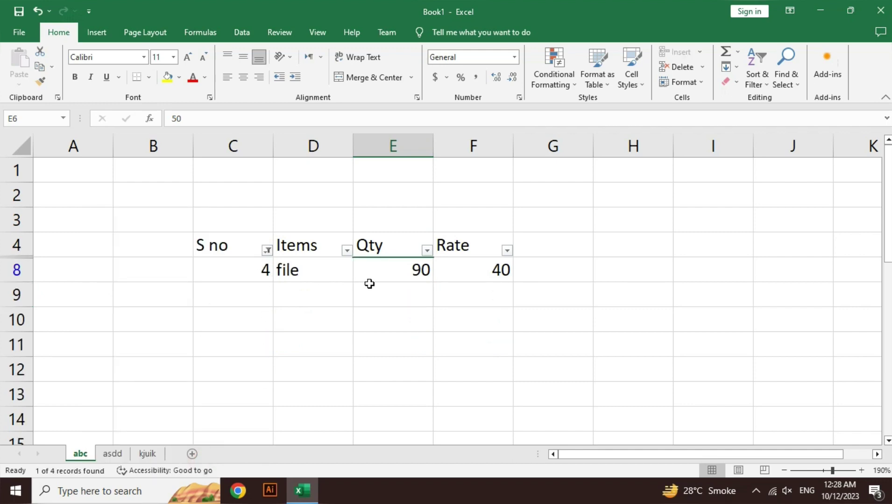
Reselect all values in the S no column's filter to show every item.
{"action": "left_click", "coordinate": [268, 251]}
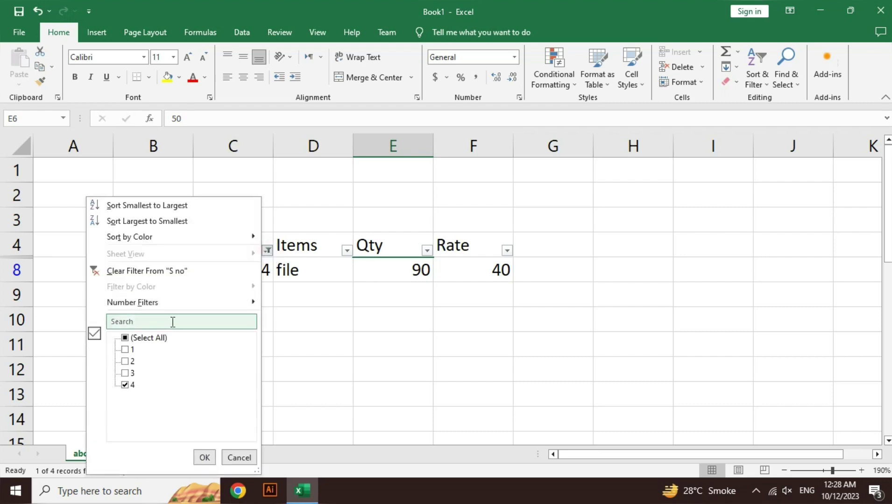
{"action": "left_click", "coordinate": [150, 338]}
{"action": "left_click", "coordinate": [204, 457]}
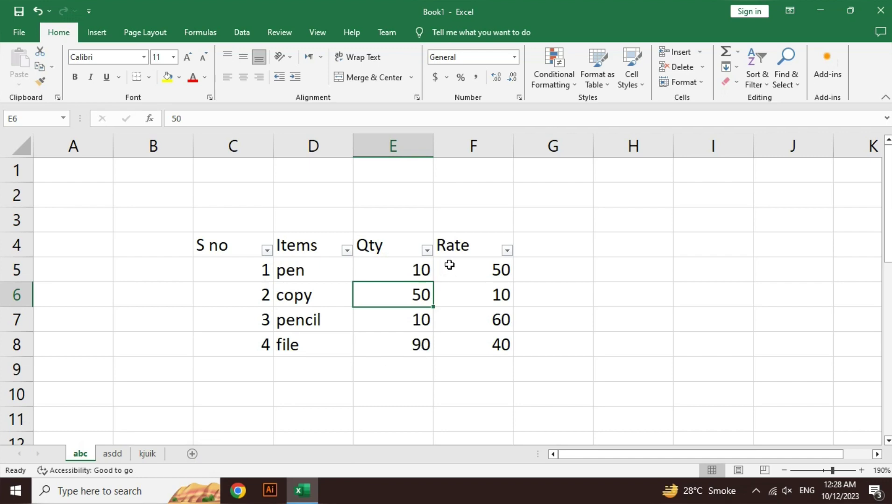
Filter the Qty column to show only items with quantity 50.
{"action": "left_click", "coordinate": [426, 250]}
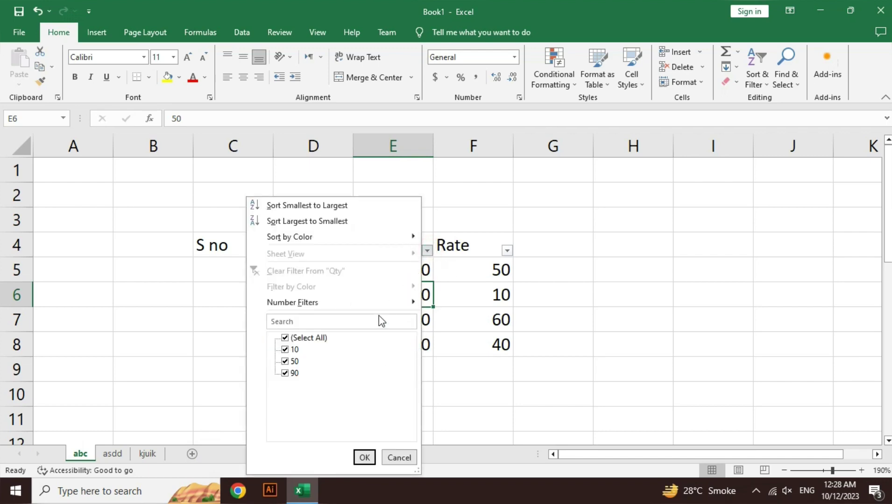
{"action": "left_click", "coordinate": [360, 320]}
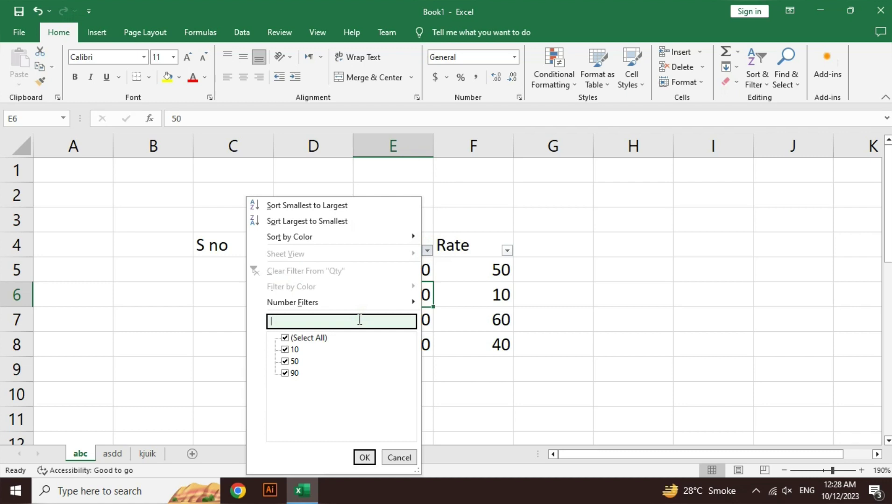
{"action": "type", "text": "50"}
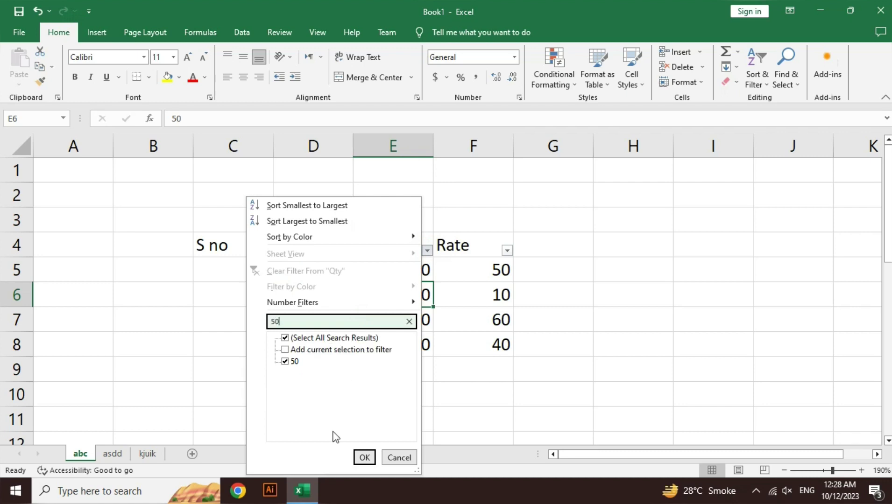
{"action": "left_click", "coordinate": [358, 453]}
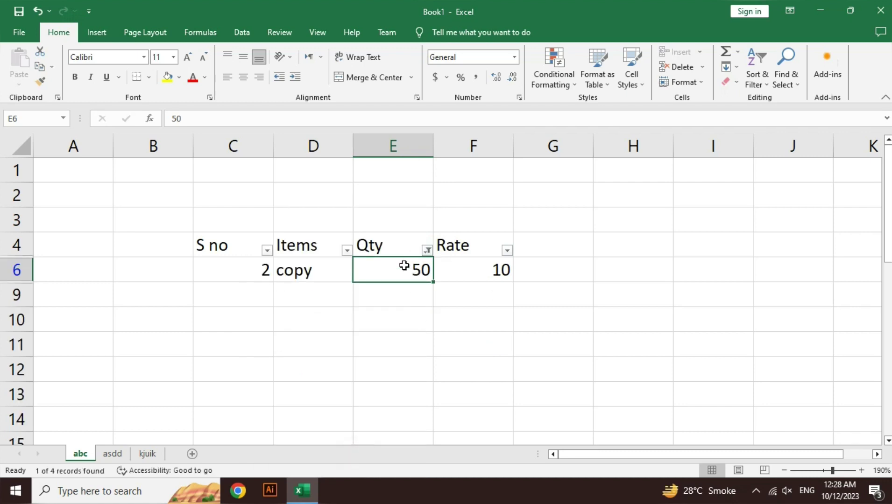
Change the Qty column's filter to show only items with quantity 10.
{"action": "left_click", "coordinate": [427, 250]}
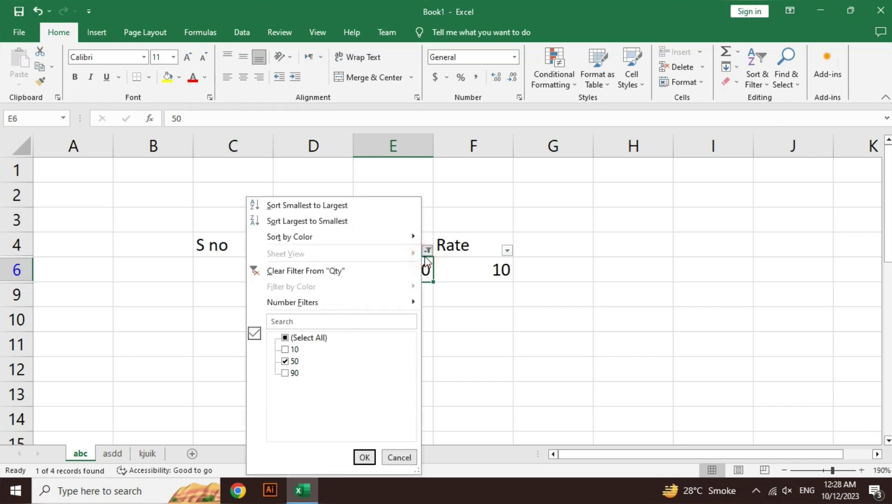
{"action": "left_click", "coordinate": [299, 321]}
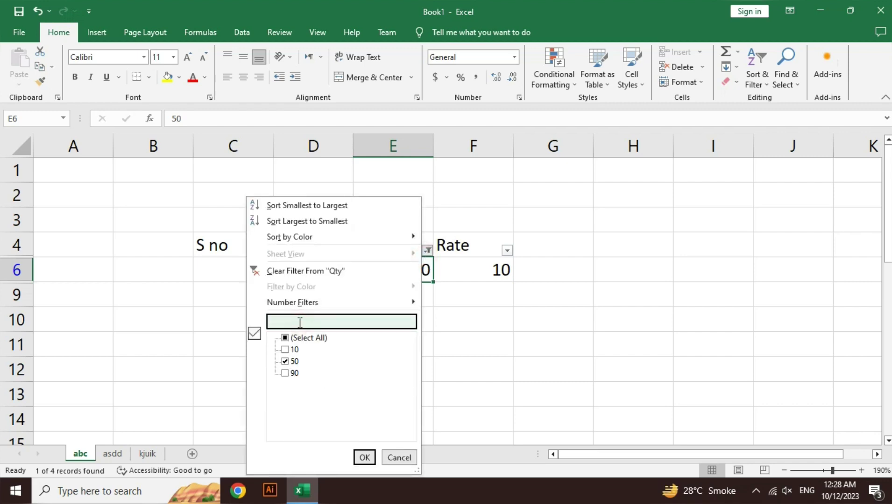
{"action": "type", "text": "10"}
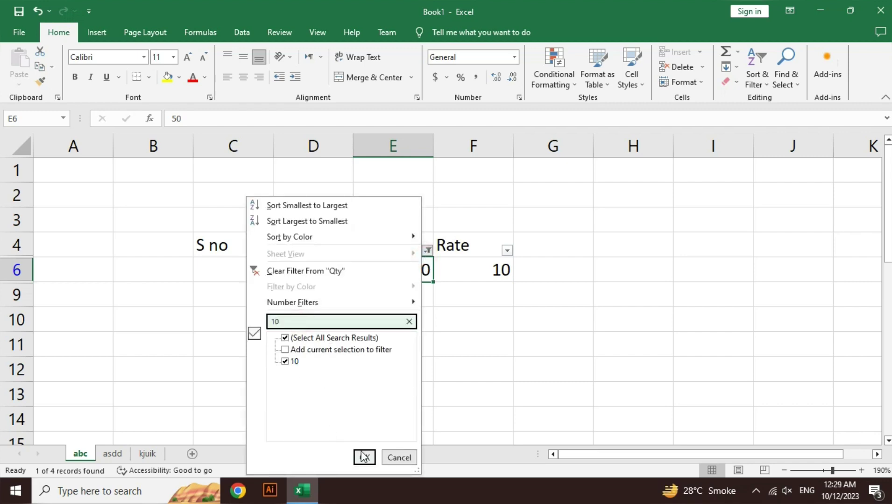
{"action": "left_click", "coordinate": [364, 455]}
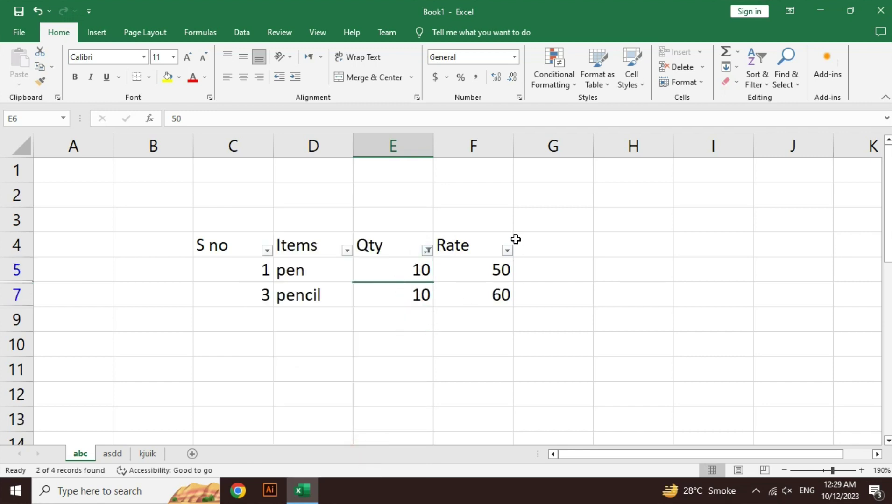
Check the Rate column's filter values, and reselect all values in the Qty column's filter.
{"action": "left_click", "coordinate": [507, 252]}
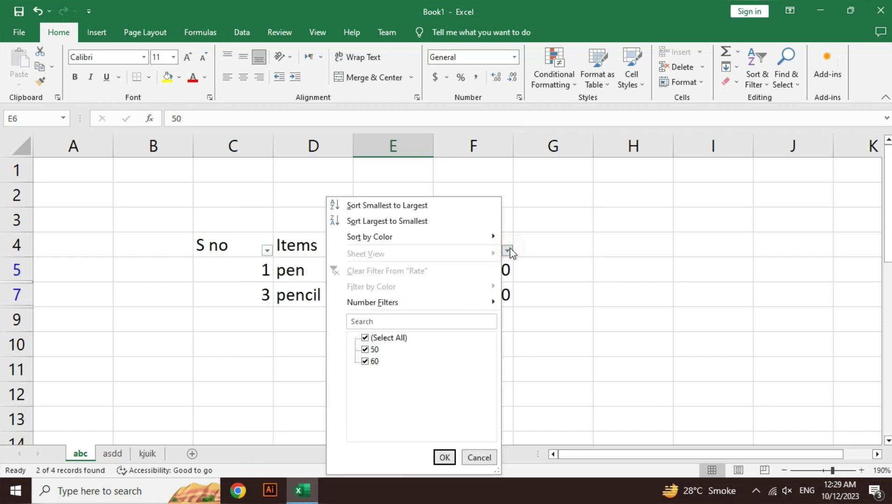
{"action": "left_click", "coordinate": [195, 338]}
{"action": "left_click", "coordinate": [426, 249]}
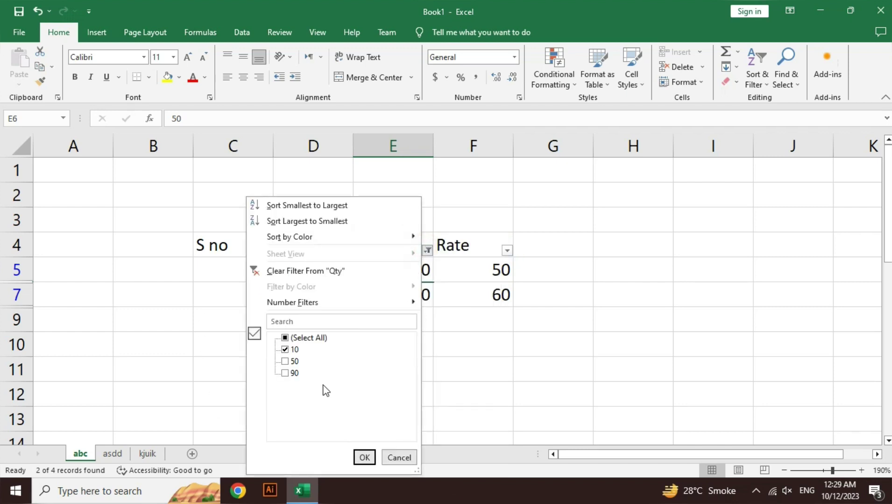
{"action": "left_click", "coordinate": [310, 337]}
{"action": "left_click", "coordinate": [366, 457]}
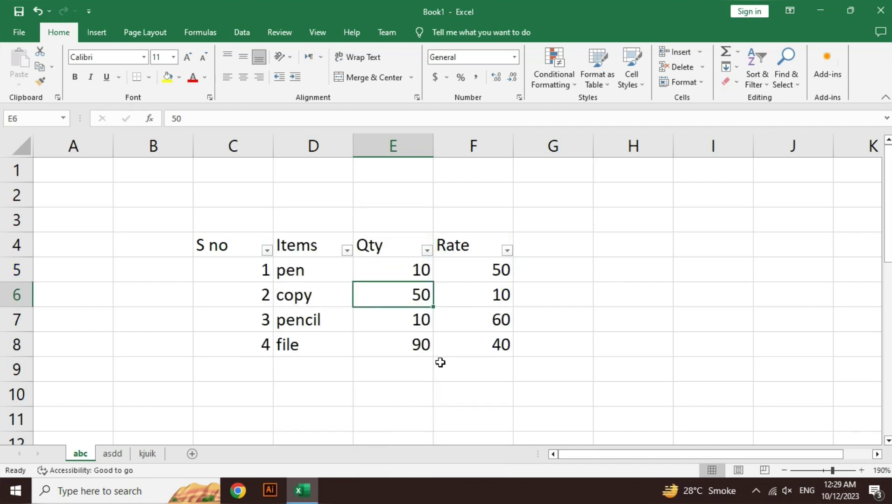
Filter the Rate column to show only items with rate 50.
{"action": "left_click", "coordinate": [507, 252]}
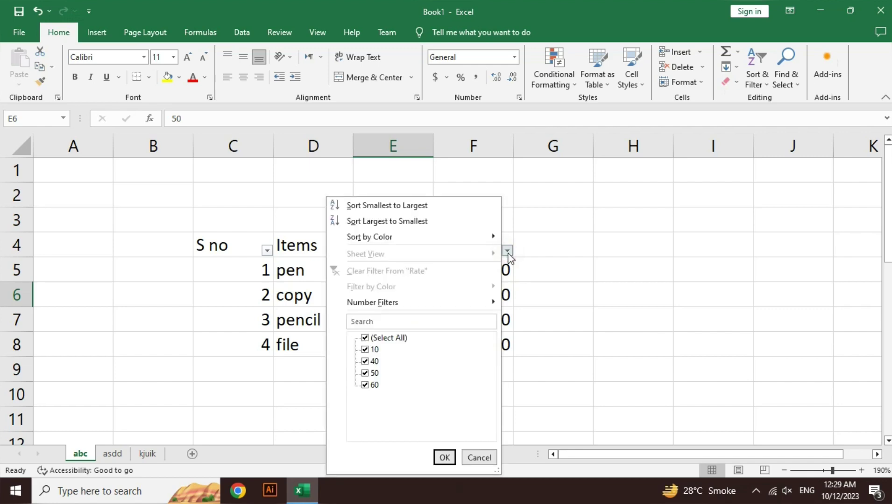
{"action": "left_click", "coordinate": [460, 320]}
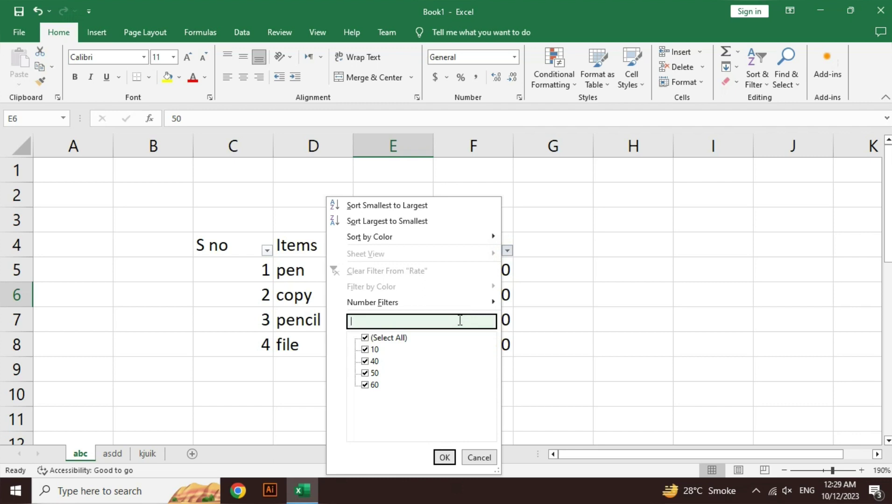
{"action": "type", "text": "50"}
{"action": "key", "text": "Return"}
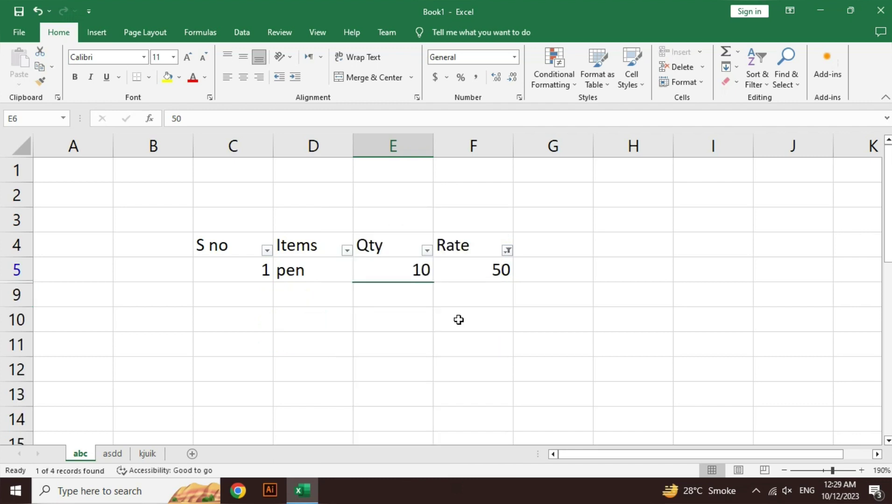
Search the Rate column's filter for 100, and filter the column to show only items with rate 60.
{"action": "left_click", "coordinate": [507, 251]}
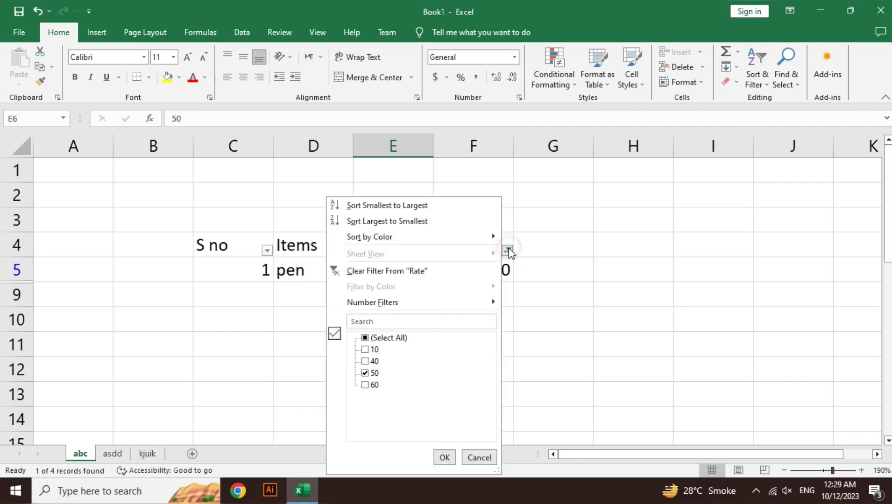
{"action": "left_click", "coordinate": [385, 321]}
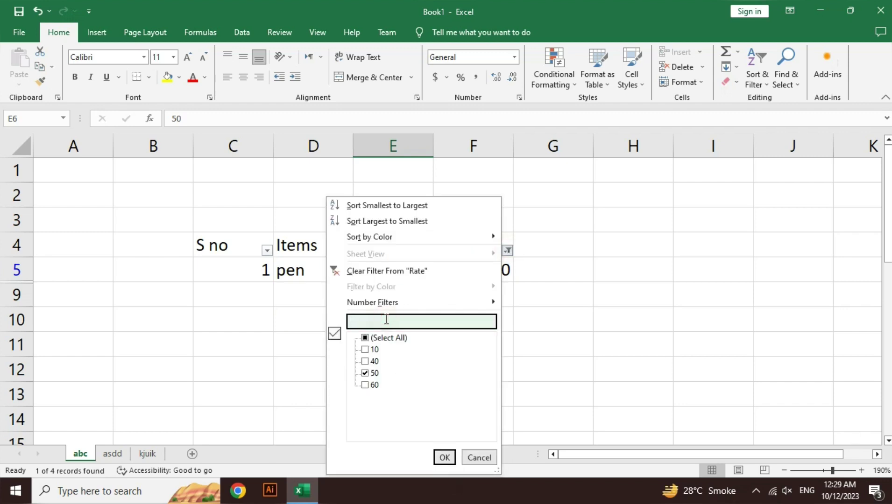
{"action": "type", "text": "100"}
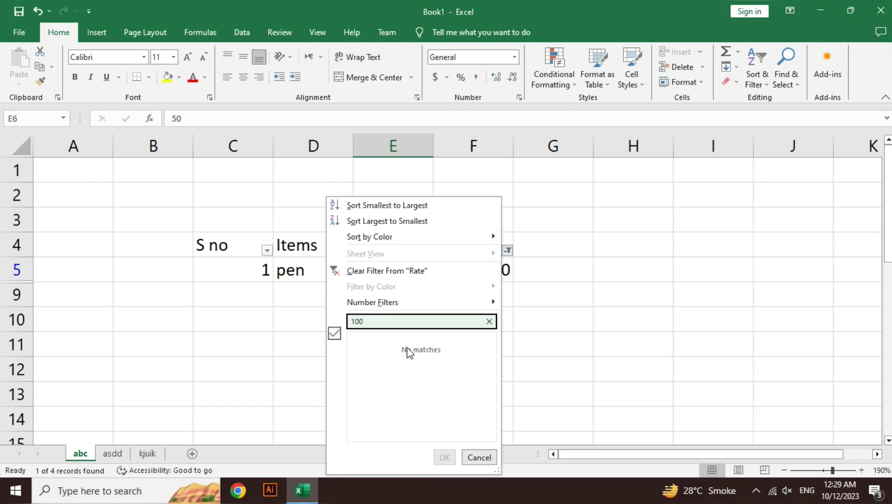
{"action": "key", "text": "BackSpace"}
{"action": "key", "text": "BackSpace"}
{"action": "key", "text": "BackSpace"}
{"action": "type", "text": "60"}
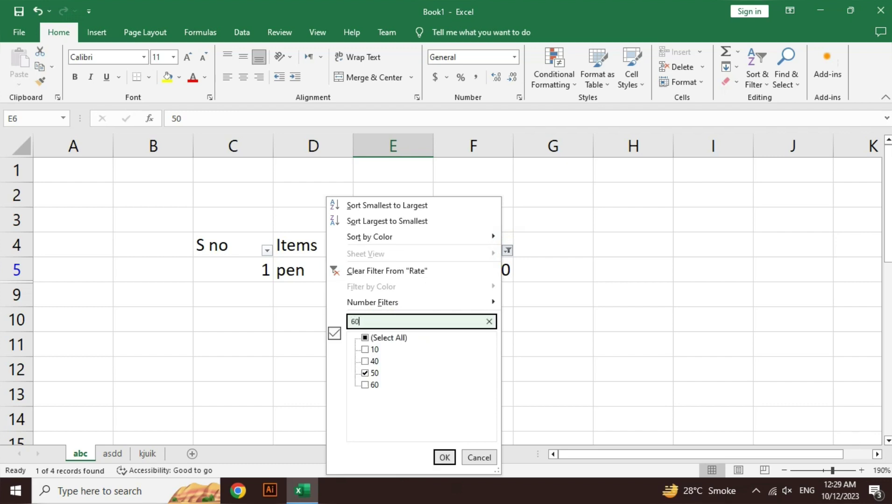
{"action": "key", "text": "Return"}
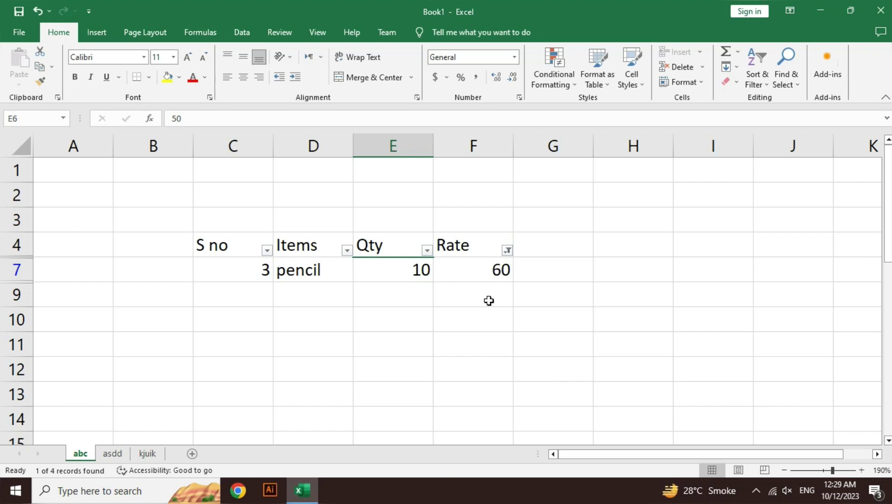
Reselect all values in the Rate column's filter to show every item again.
{"action": "left_click", "coordinate": [508, 251]}
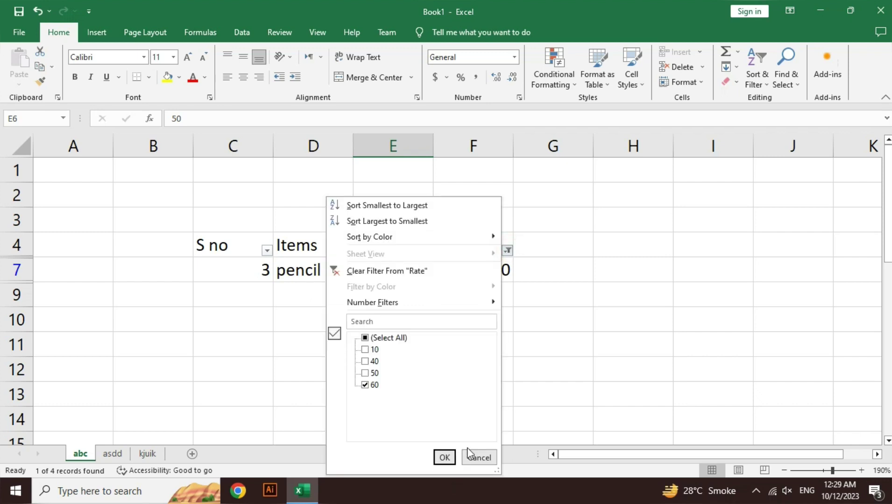
{"action": "left_click", "coordinate": [381, 338]}
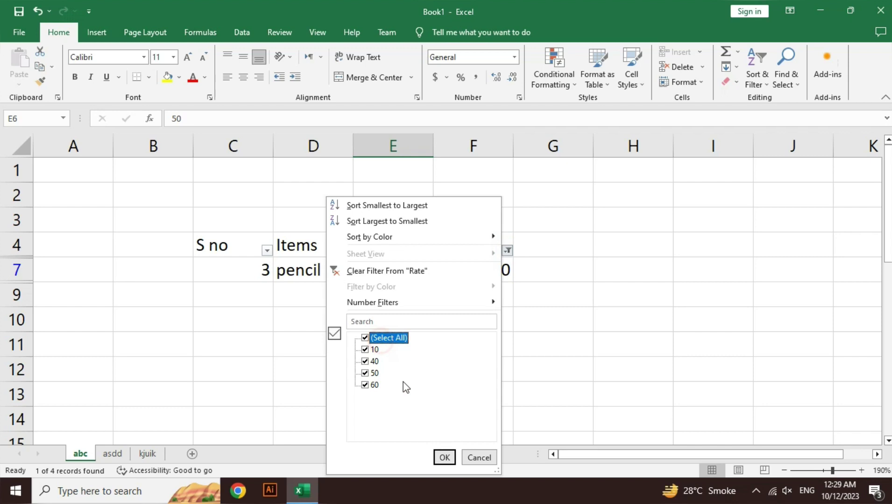
{"action": "left_click", "coordinate": [444, 457]}
Select the header row from S no to Rate and turn off its filter.
{"action": "left_click", "coordinate": [225, 246]}
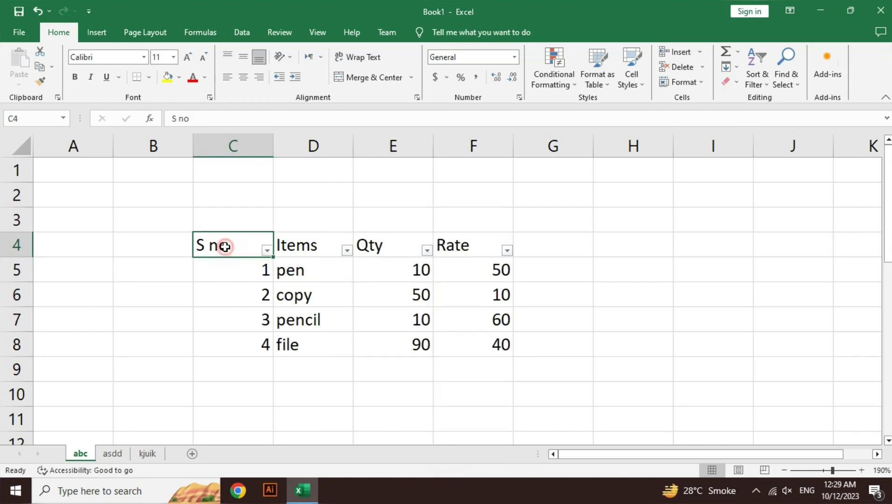
{"action": "left_click_drag", "start_coordinate": [225, 246], "coordinate": [461, 242]}
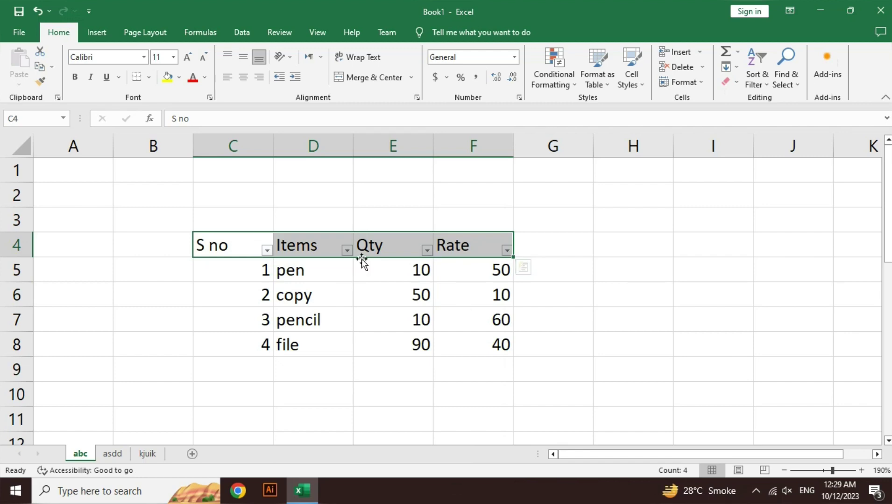
{"action": "left_click", "coordinate": [754, 79]}
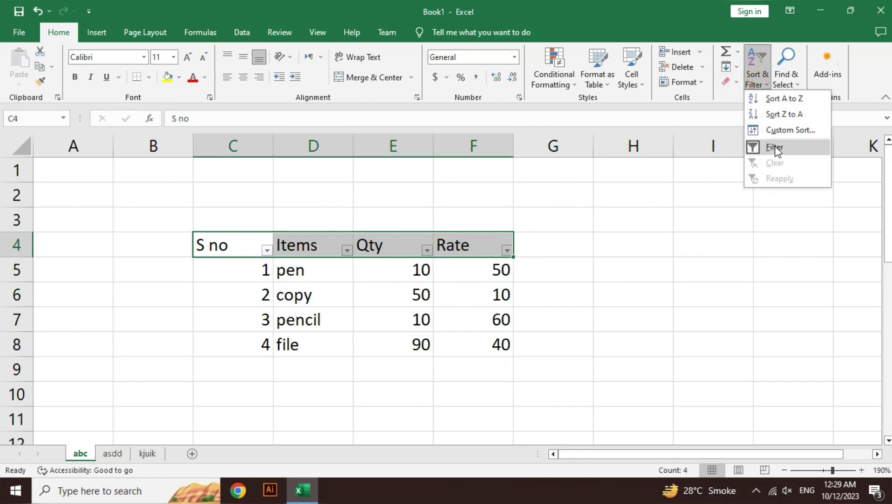
{"action": "left_click", "coordinate": [555, 323]}
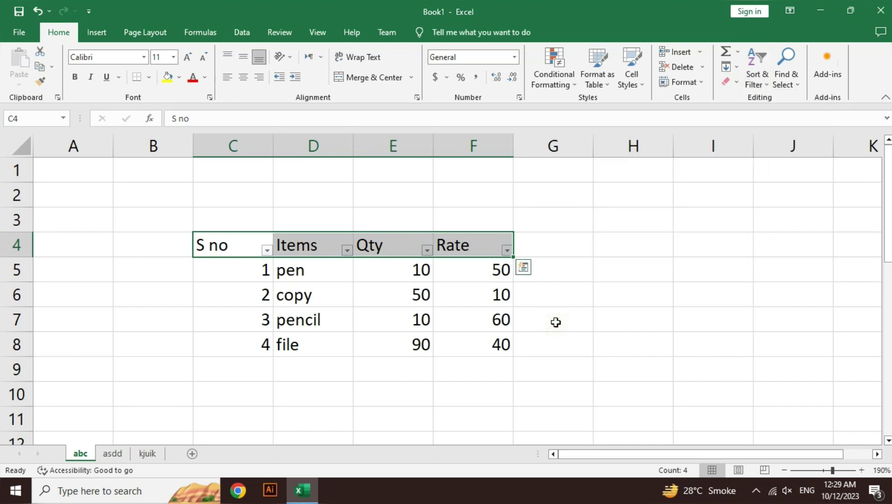
{"action": "key", "text": "ctrl+shift+l"}
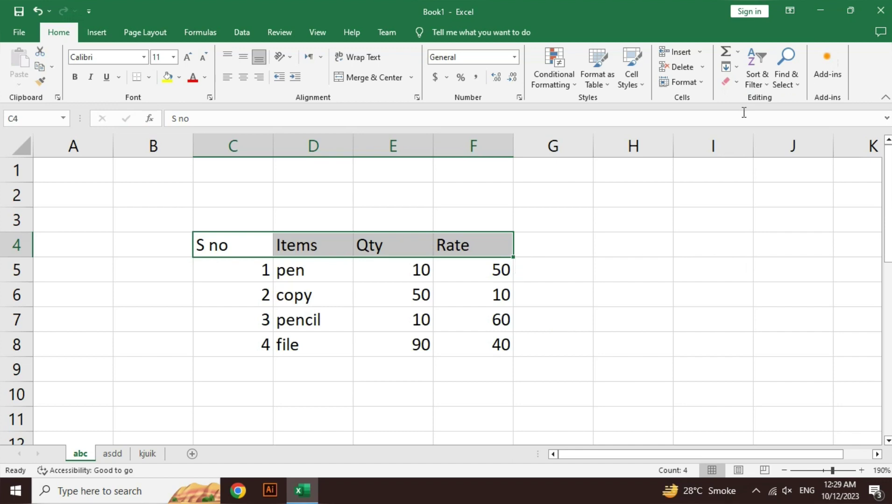
{"action": "left_click", "coordinate": [758, 82]}
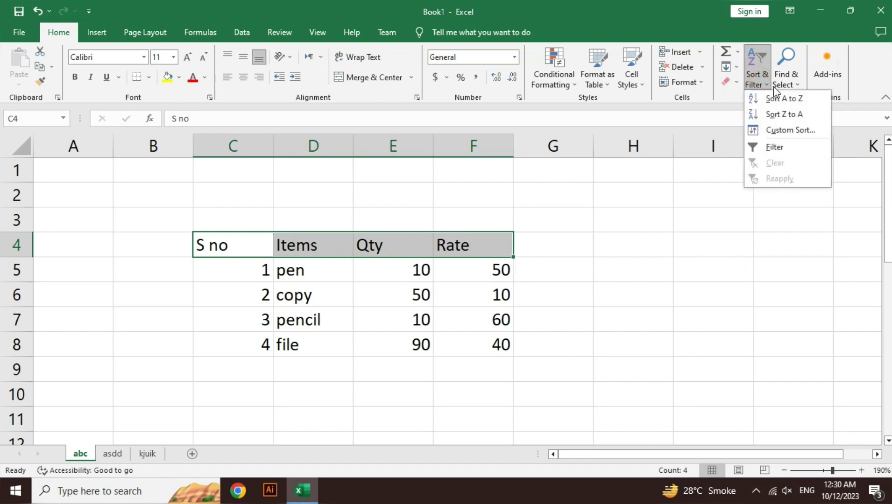
{"action": "left_click", "coordinate": [527, 343]}
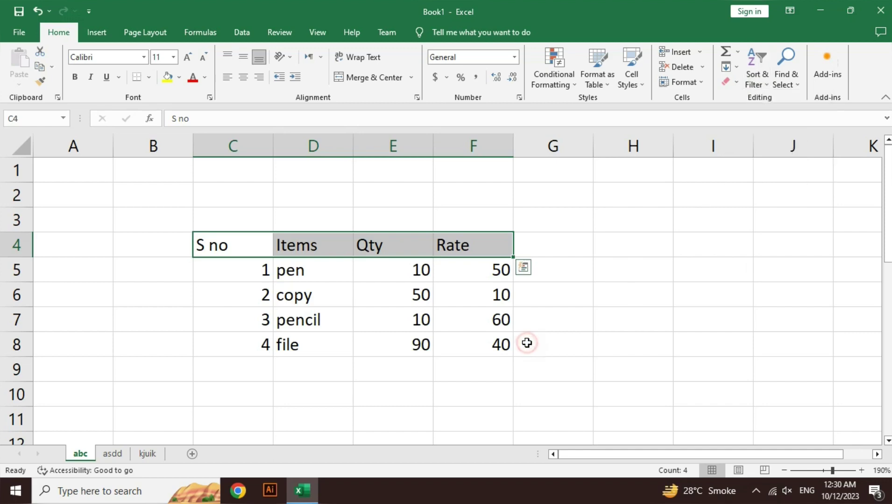
Clear the header row and the S no, Items and Qty data, keeping only the rate values in F5:F8.
{"action": "left_click", "coordinate": [496, 246]}
{"action": "scroll", "coordinate": [508, 381], "scroll_direction": "down", "scroll_amount": 1}
{"action": "key", "text": "shift+Left"}
{"action": "key", "text": "shift+Left"}
{"action": "key", "text": "shift+Left"}
{"action": "key", "text": "shift+Left"}
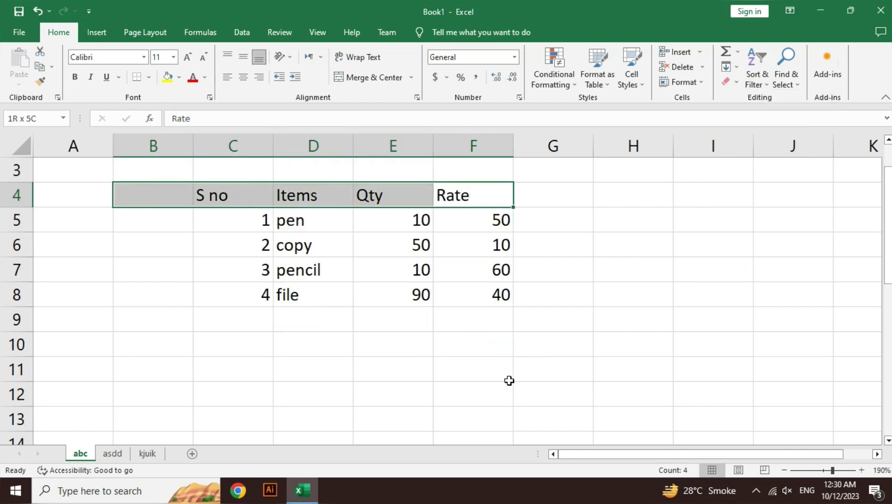
{"action": "key", "text": "shift+Right"}
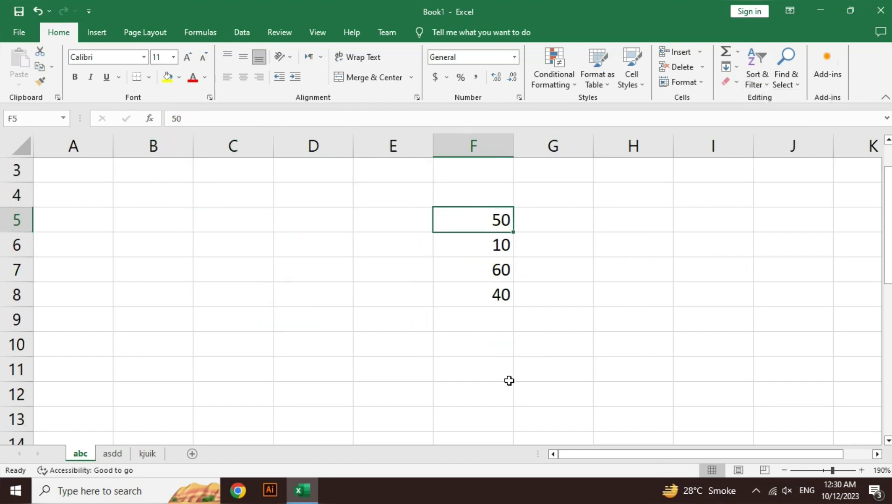
Sort the values in F5:F8 from smallest to largest, and re-sort them from largest to smallest.
{"action": "key", "text": "Up"}
{"action": "key", "text": "Down"}
{"action": "key", "text": "shift+Down"}
{"action": "key", "text": "shift+Down"}
{"action": "key", "text": "shift+Down"}
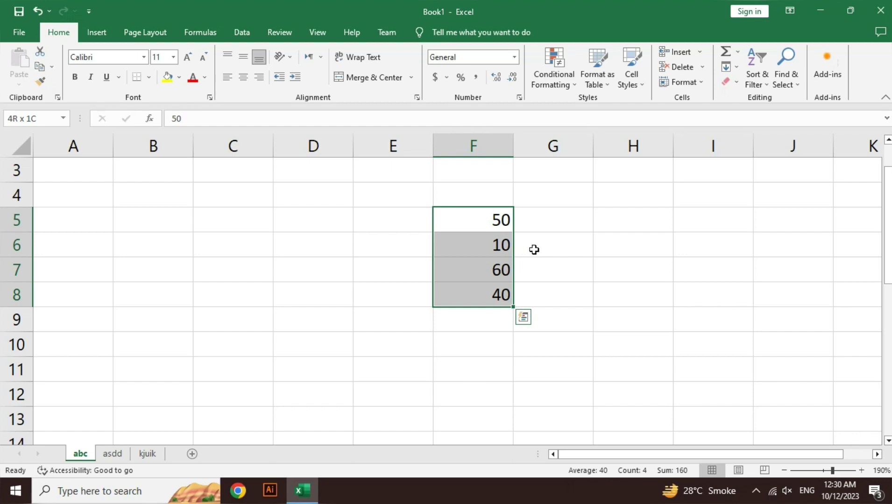
{"action": "left_click", "coordinate": [757, 86]}
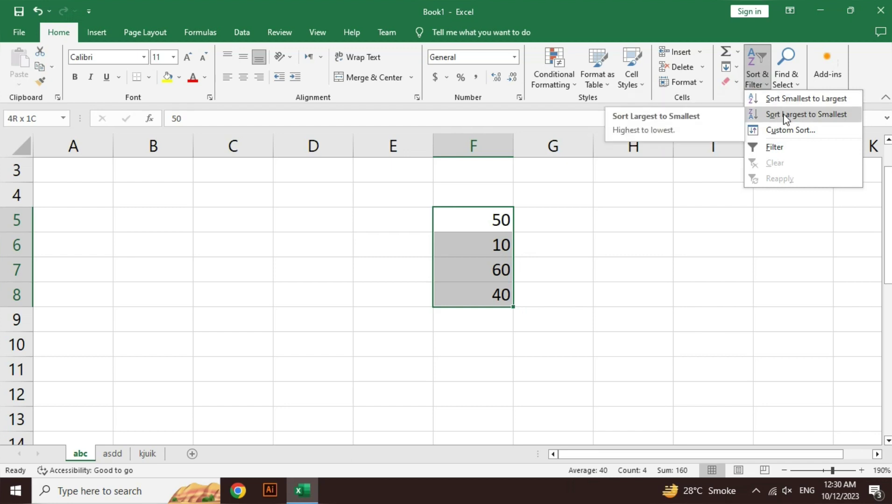
{"action": "left_click", "coordinate": [783, 98]}
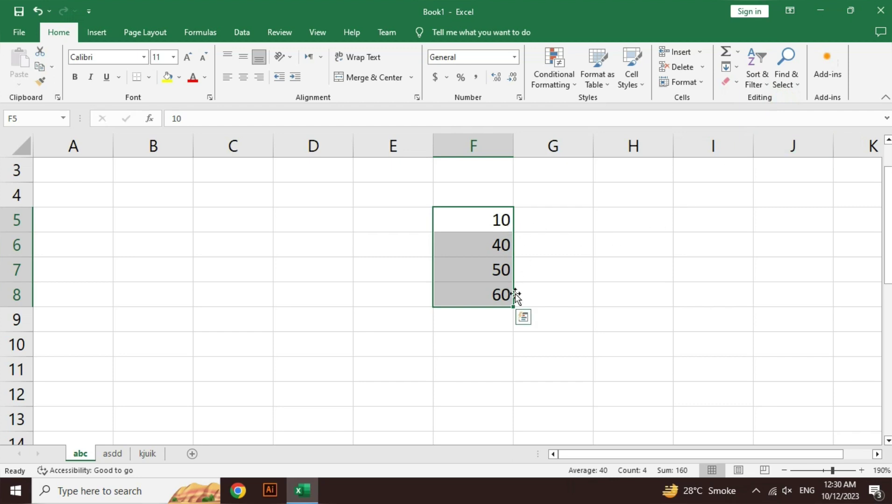
{"action": "left_click", "coordinate": [756, 66]}
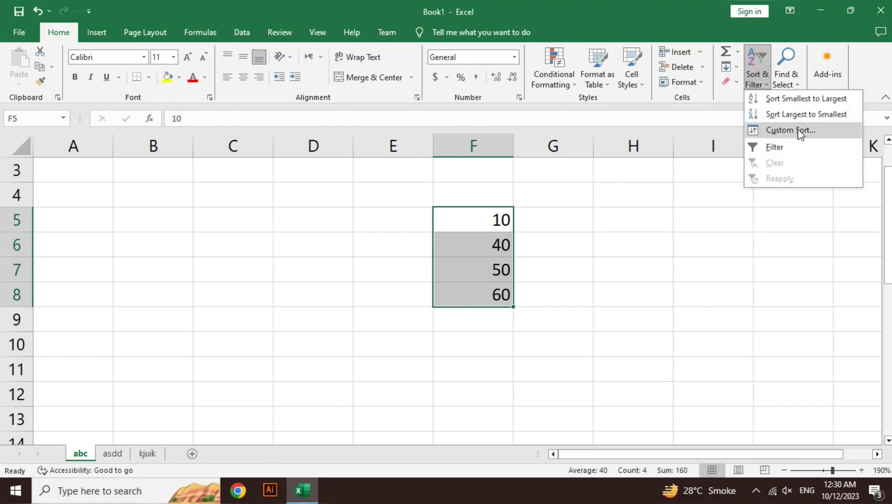
{"action": "left_click", "coordinate": [805, 115]}
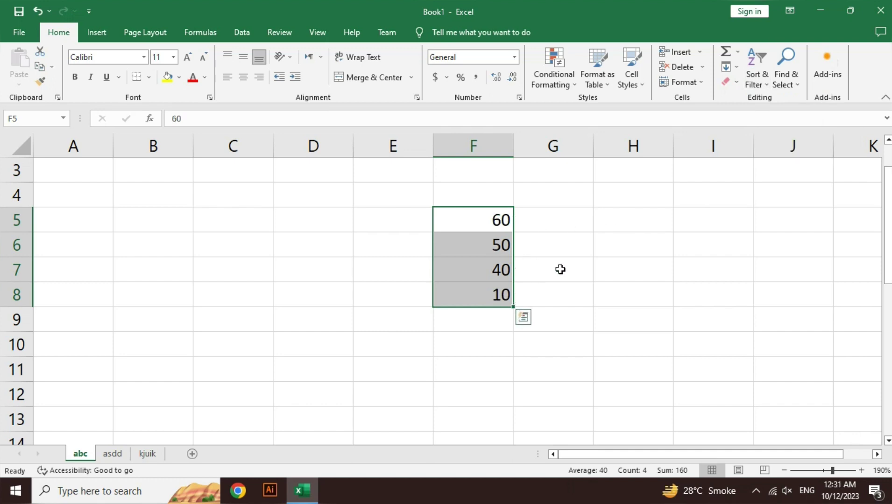
Examine the Order, Sort On and Column choices of a custom sort for F5:F8, and cancel it.
{"action": "left_click", "coordinate": [762, 78]}
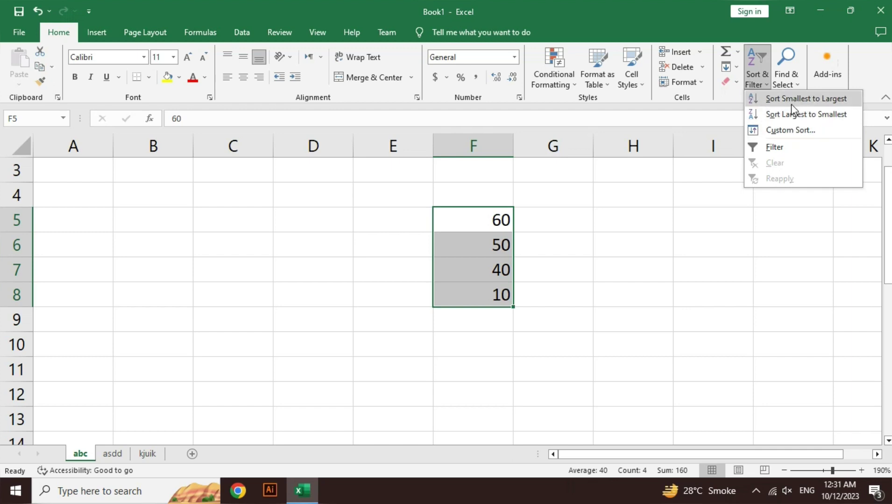
{"action": "left_click", "coordinate": [791, 131]}
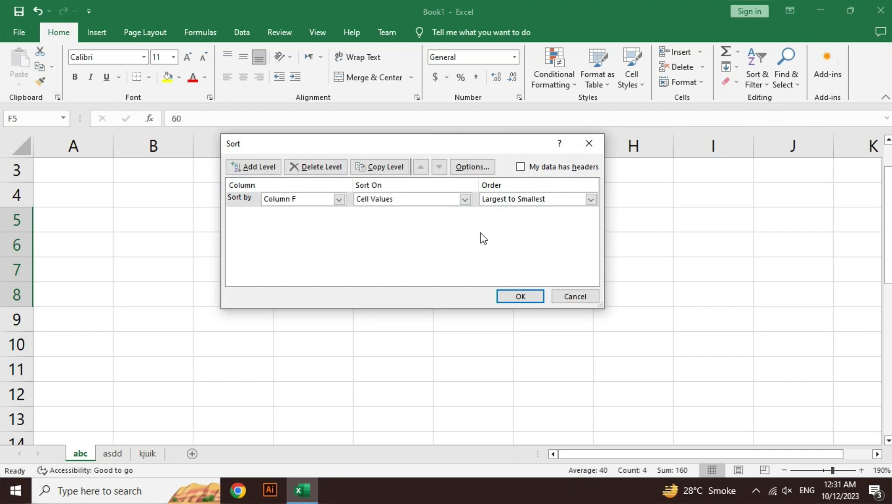
{"action": "left_click", "coordinate": [591, 199]}
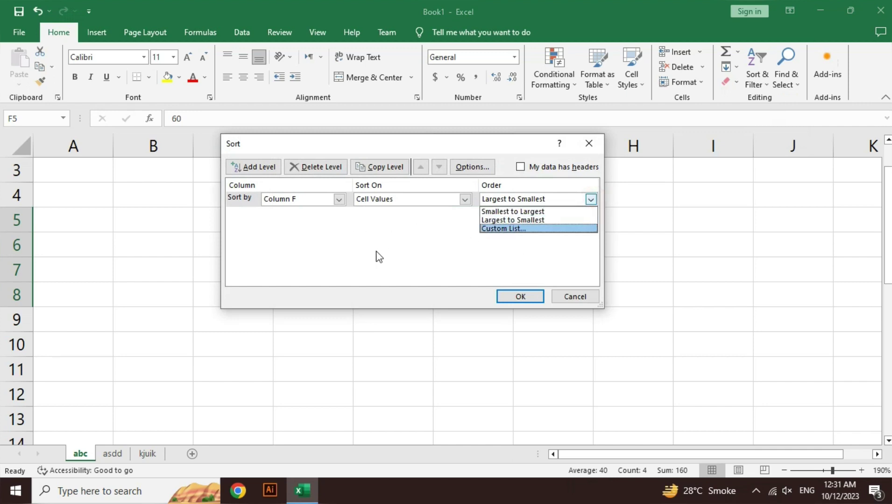
{"action": "left_click", "coordinate": [462, 235]}
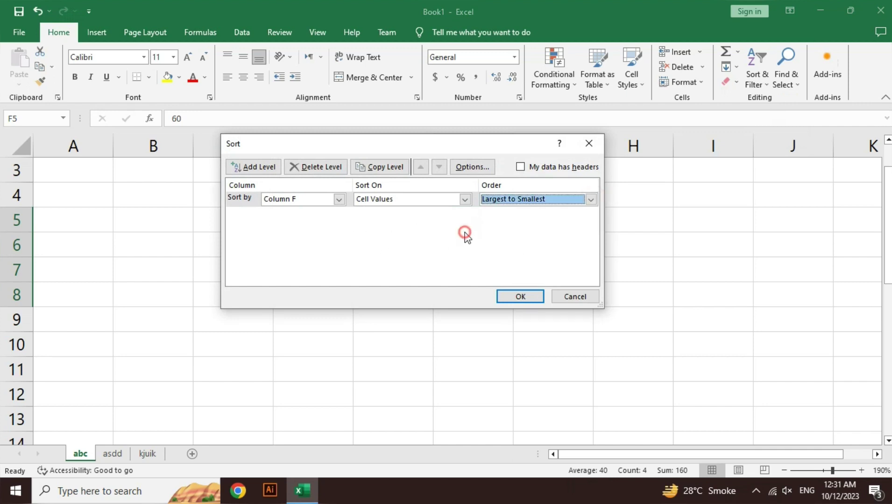
{"action": "left_click", "coordinate": [465, 199]}
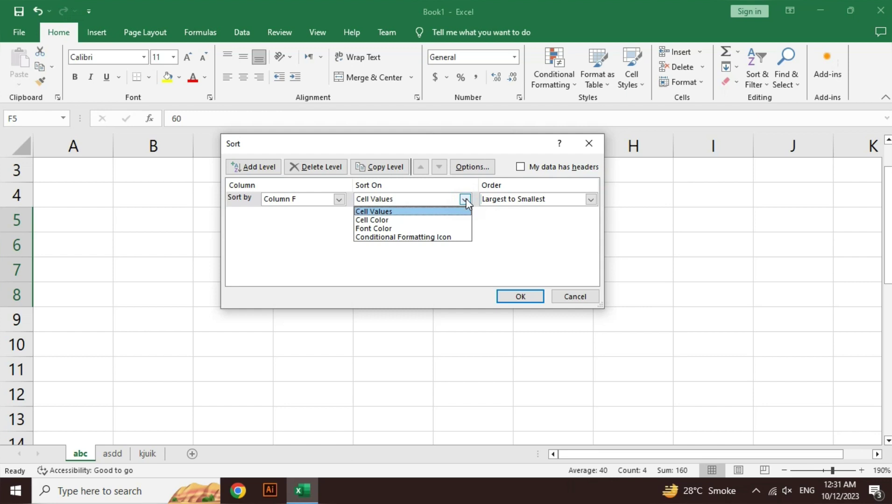
{"action": "left_click", "coordinate": [285, 241]}
{"action": "left_click", "coordinate": [339, 200]}
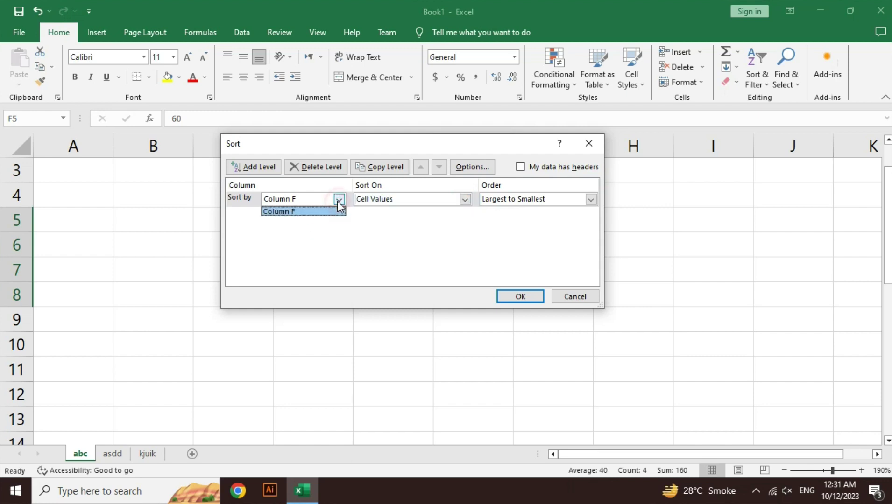
{"action": "left_click", "coordinate": [393, 262]}
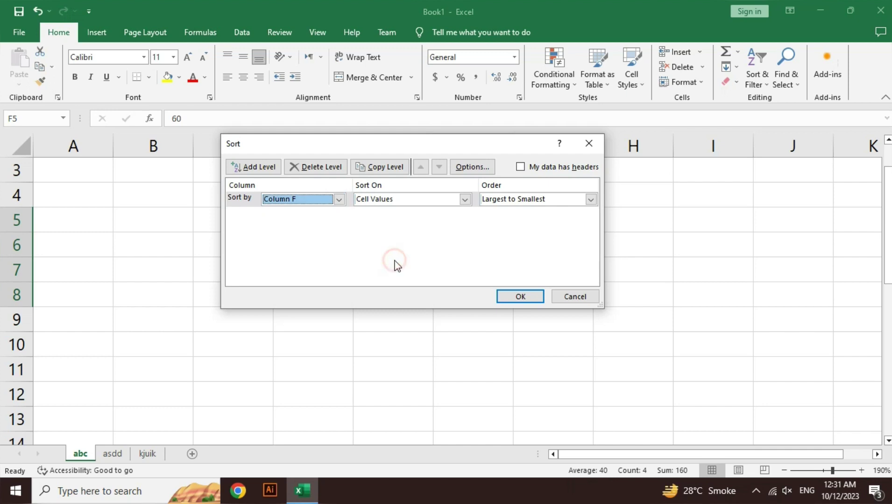
{"action": "left_click", "coordinate": [574, 297]}
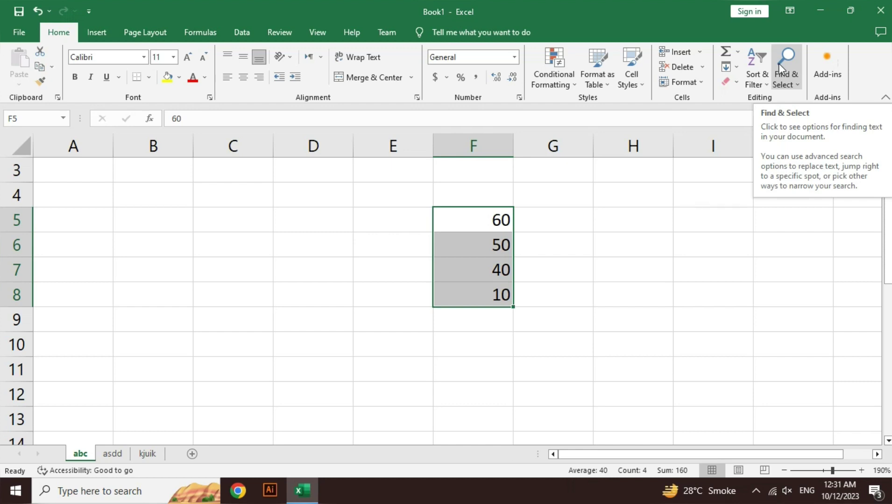
Search the sheet for the value 10 with Find Next, and list all its matches with Find All.
{"action": "left_click", "coordinate": [727, 236]}
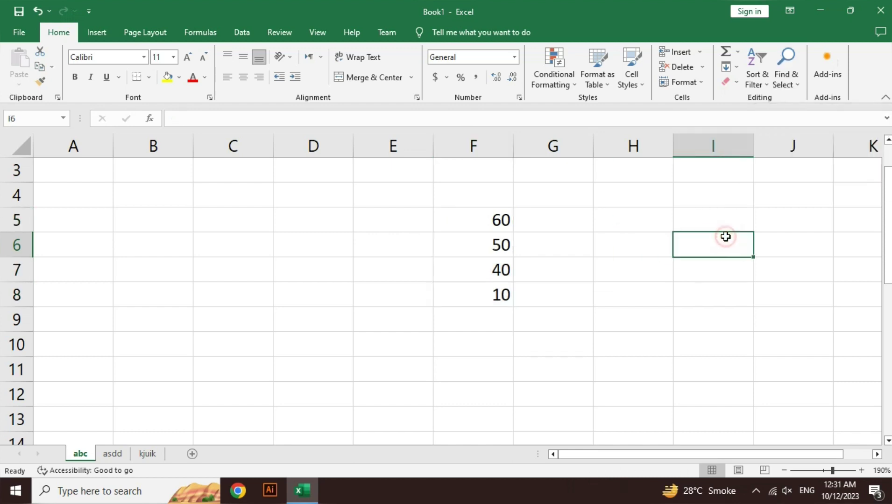
{"action": "left_click", "coordinate": [787, 79]}
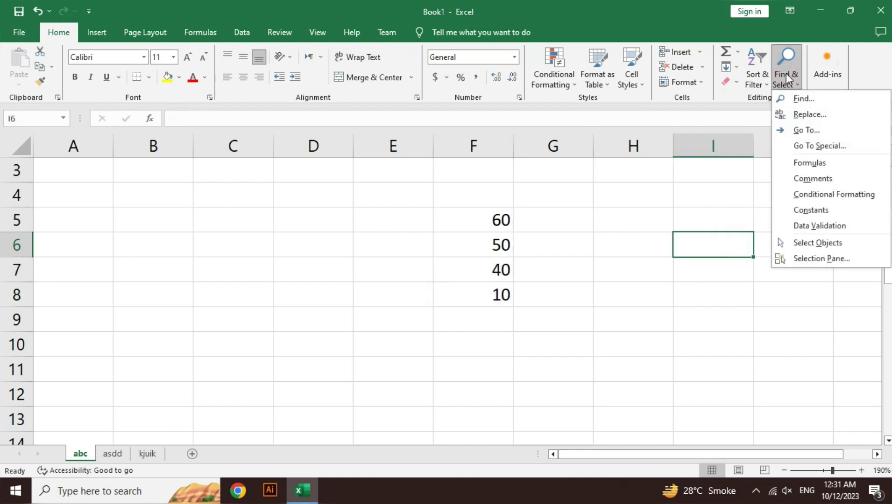
{"action": "left_click", "coordinate": [817, 100]}
{"action": "type", "text": "10"}
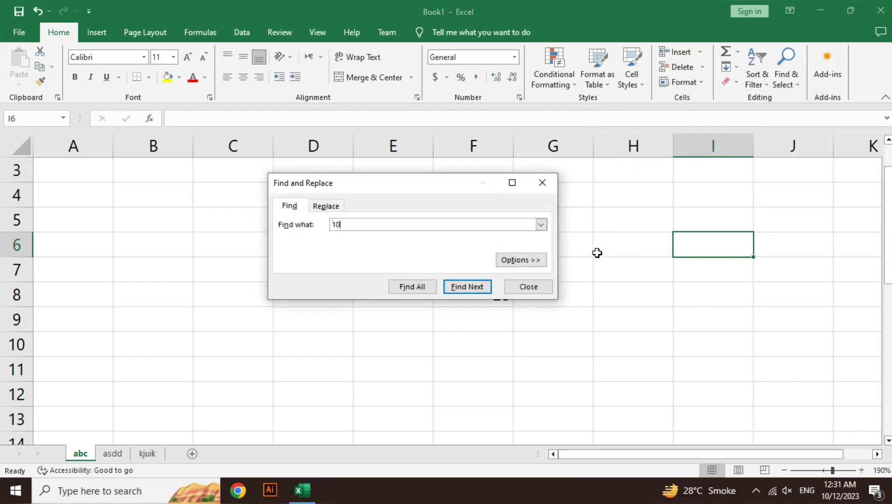
{"action": "left_click", "coordinate": [480, 288]}
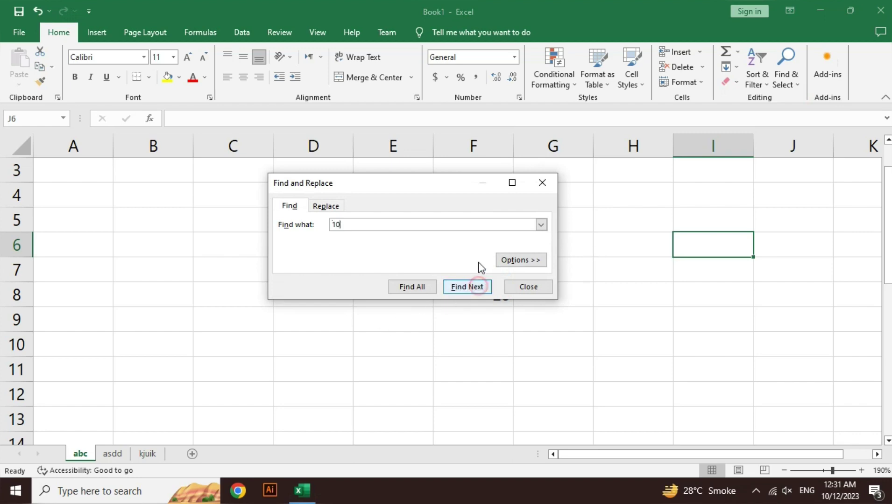
{"action": "left_click", "coordinate": [466, 265]}
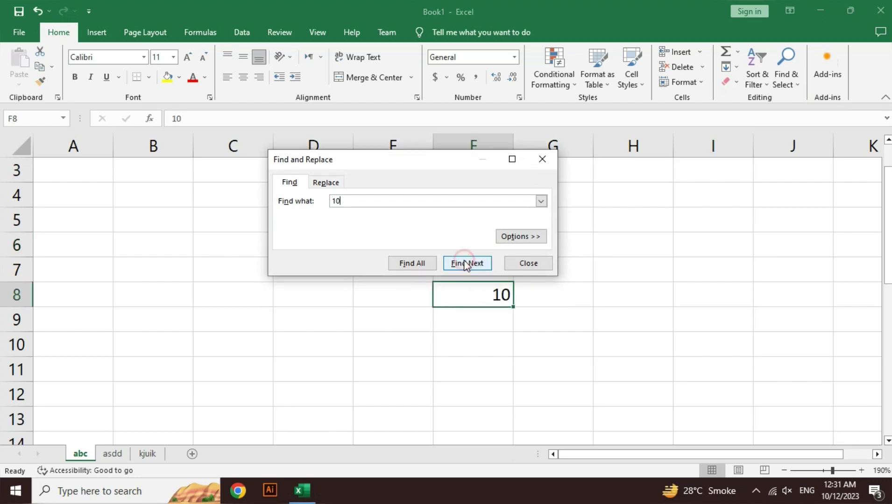
{"action": "left_click", "coordinate": [466, 266]}
{"action": "left_click", "coordinate": [375, 202]}
{"action": "left_click", "coordinate": [413, 264]}
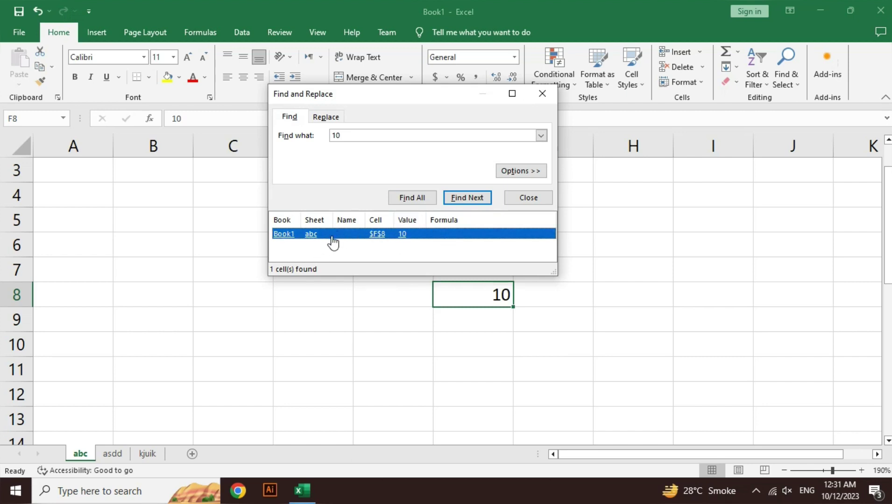
Replace the value 10 in F8 with the text "ten" using Find and Replace.
{"action": "left_click", "coordinate": [527, 198]}
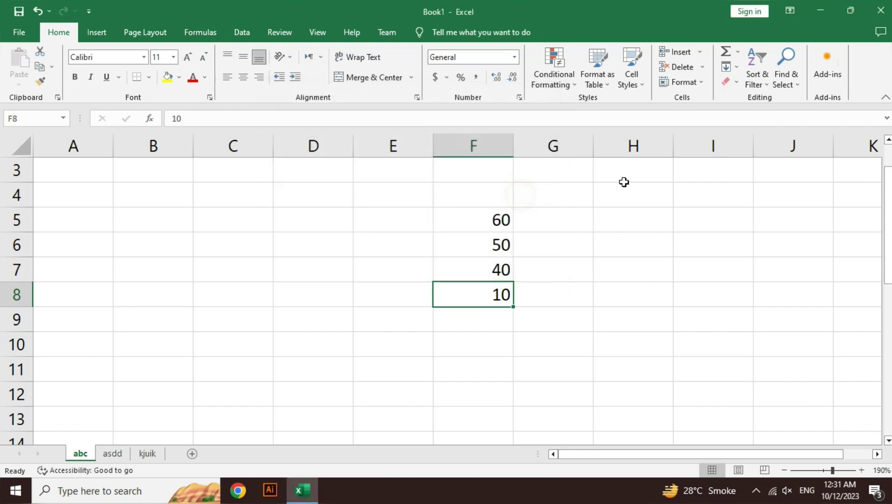
{"action": "left_click", "coordinate": [757, 77]}
{"action": "left_click", "coordinate": [786, 75]}
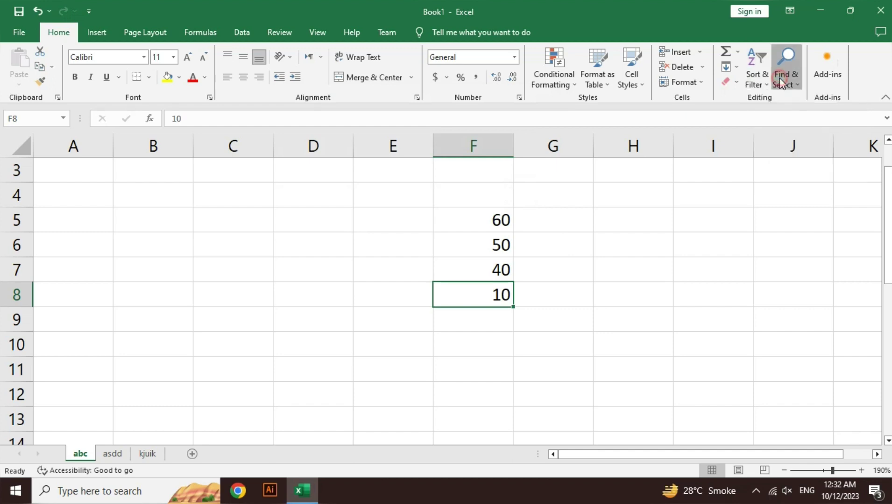
{"action": "left_click", "coordinate": [806, 120]}
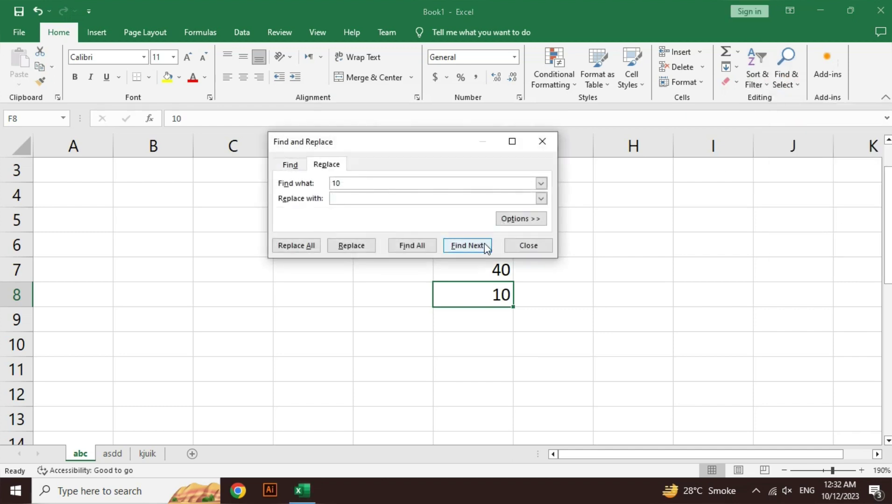
{"action": "left_click", "coordinate": [368, 183]}
{"action": "left_click", "coordinate": [360, 199]}
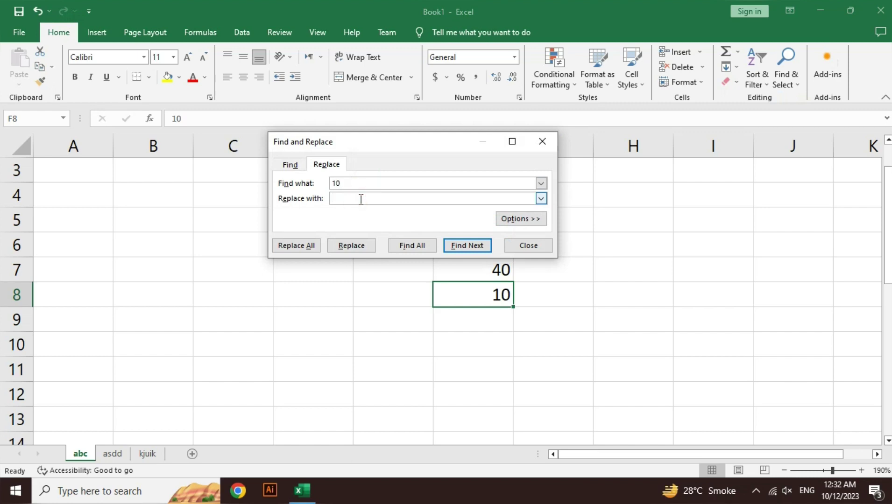
{"action": "type", "text": "ten"}
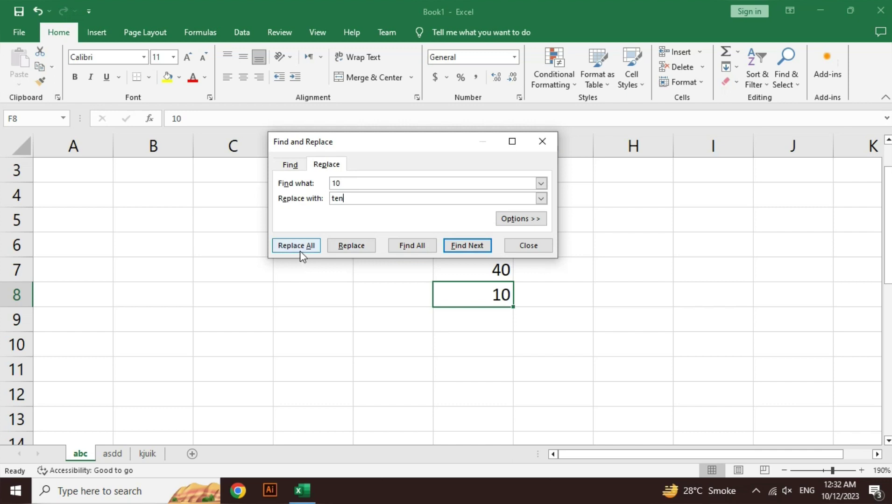
{"action": "left_click", "coordinate": [347, 247]}
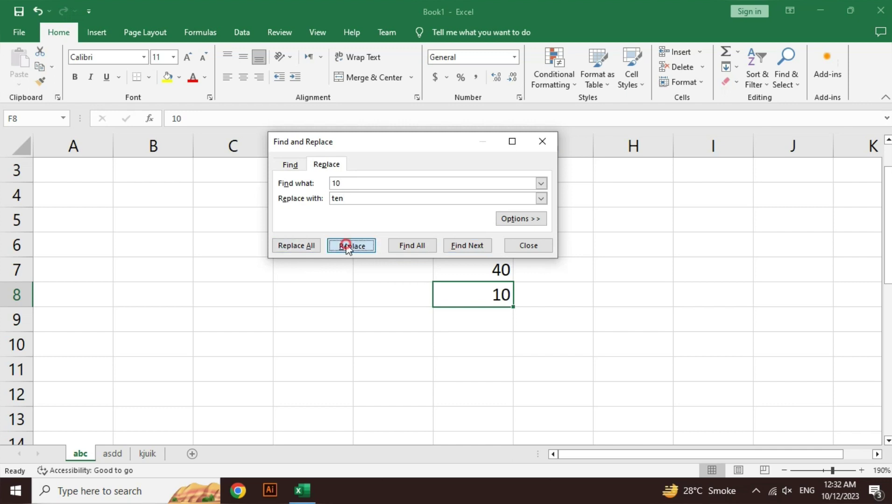
{"action": "left_click", "coordinate": [512, 247]}
{"action": "left_click", "coordinate": [573, 247]}
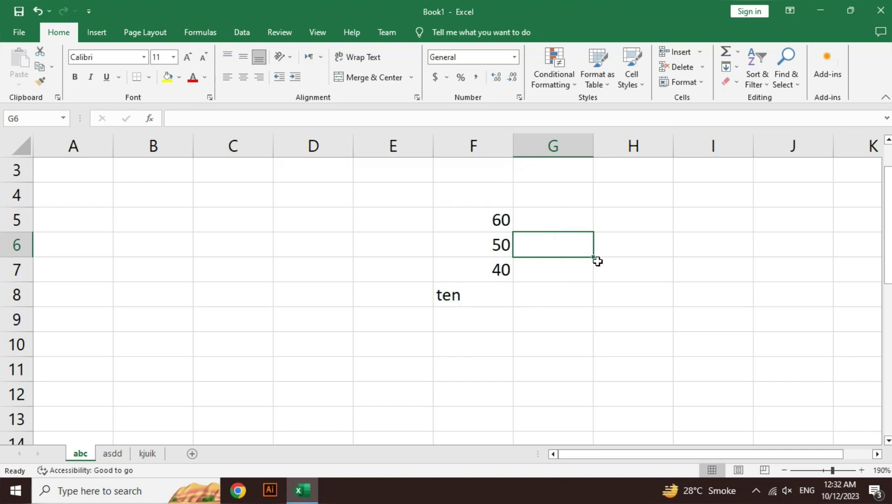
Use Go To with the reference a1 to jump to cell A1.
{"action": "left_click", "coordinate": [754, 77]}
{"action": "left_click", "coordinate": [786, 75]}
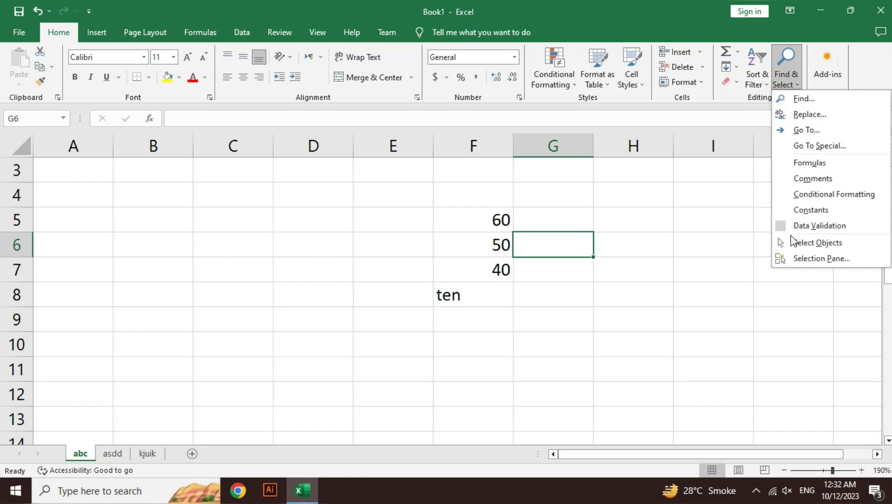
{"action": "left_click", "coordinate": [806, 131]}
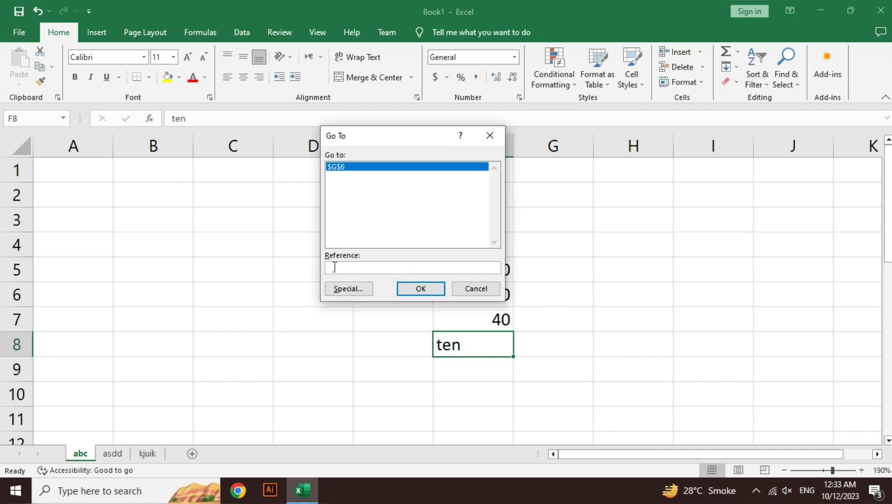
{"action": "type", "text": "a1"}
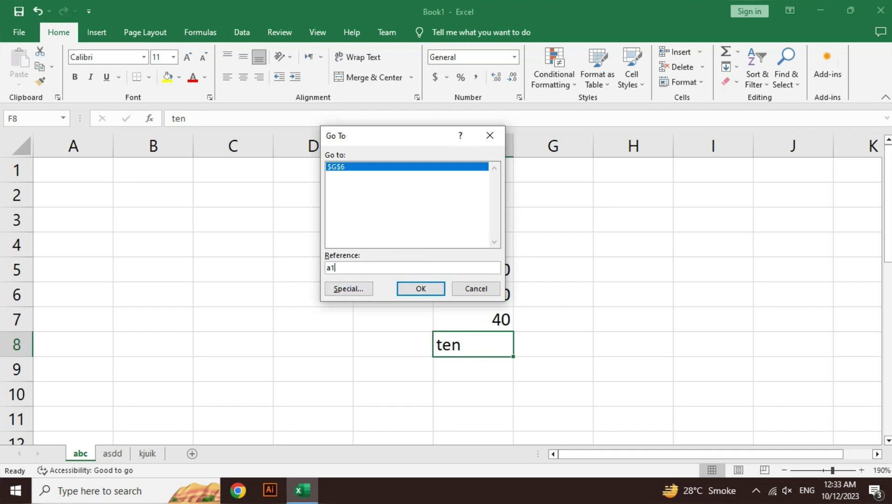
{"action": "left_click", "coordinate": [405, 288]}
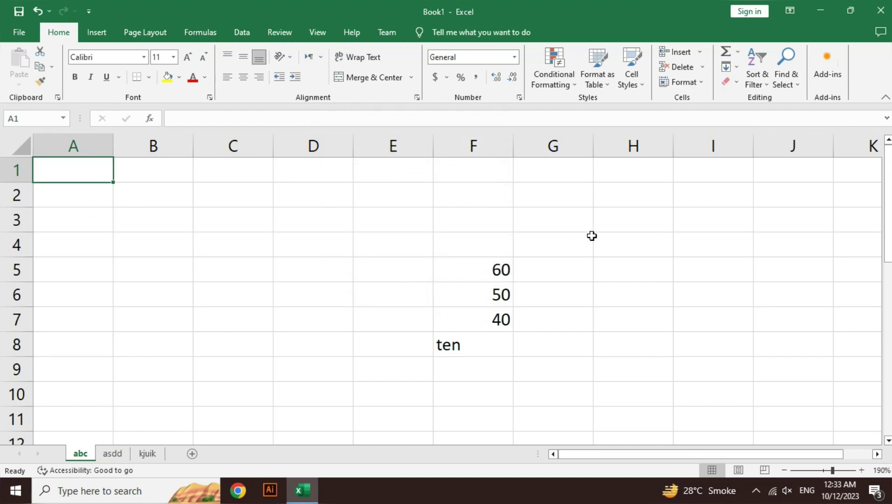
View the Find, Replace and Go To dialogs in turn, closing each without running it.
{"action": "left_click", "coordinate": [792, 74]}
{"action": "left_click", "coordinate": [667, 230]}
{"action": "key", "text": "ctrl+f"}
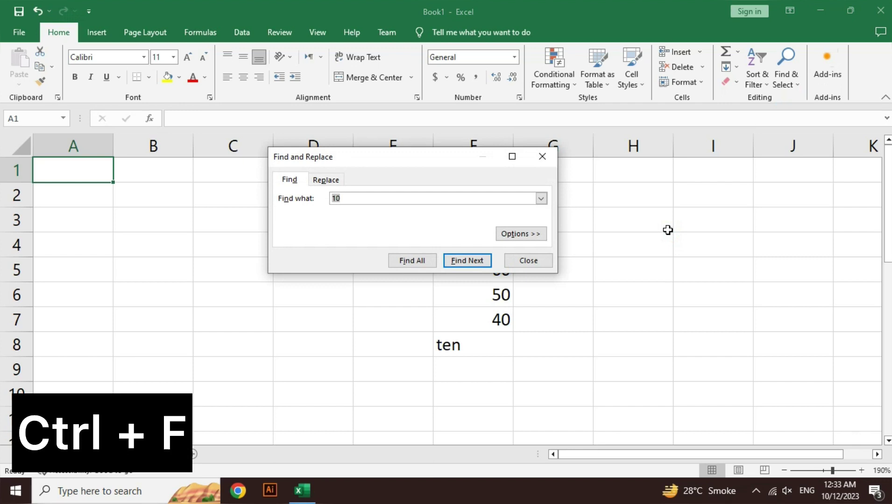
{"action": "key", "text": "Escape"}
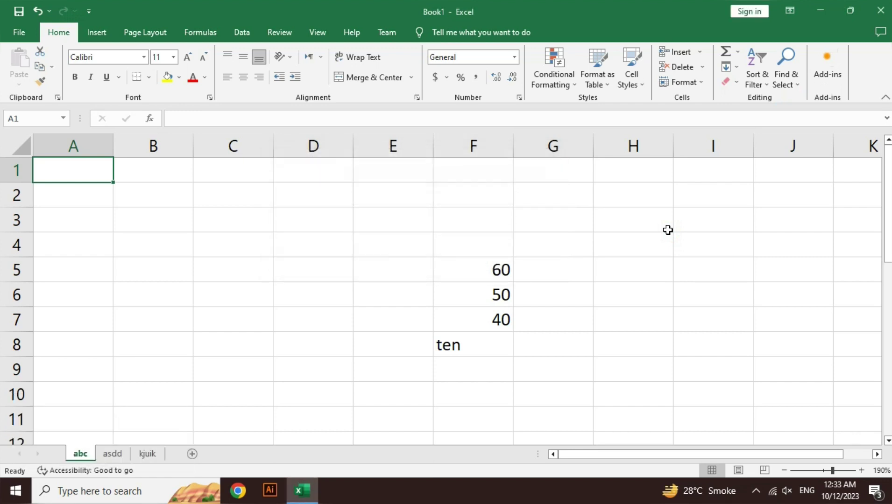
{"action": "key", "text": "ctrl+h"}
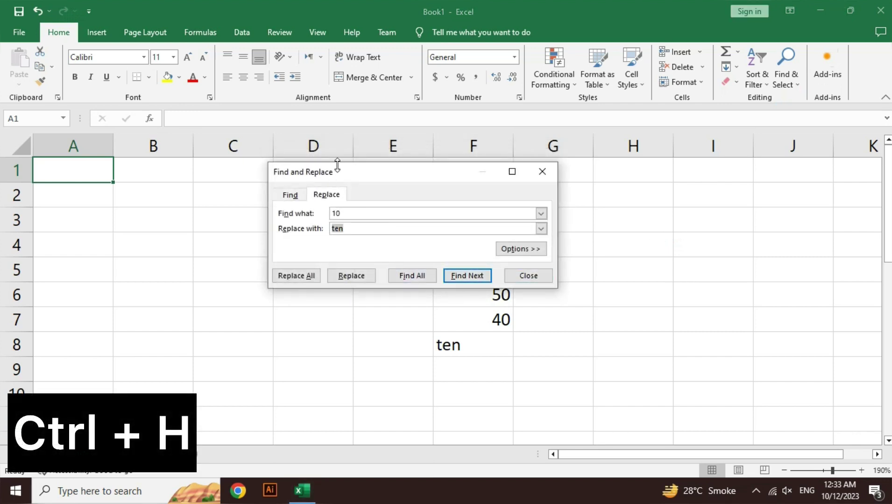
{"action": "key", "text": "Escape"}
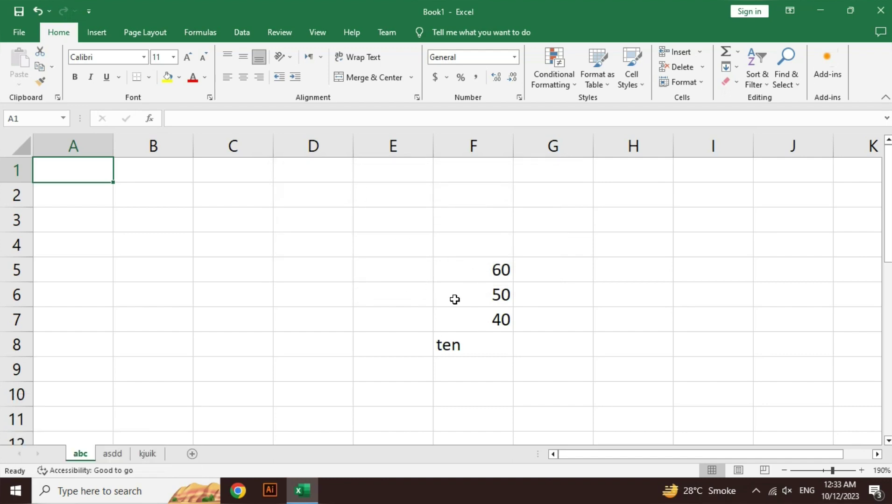
{"action": "key", "text": "ctrl+g"}
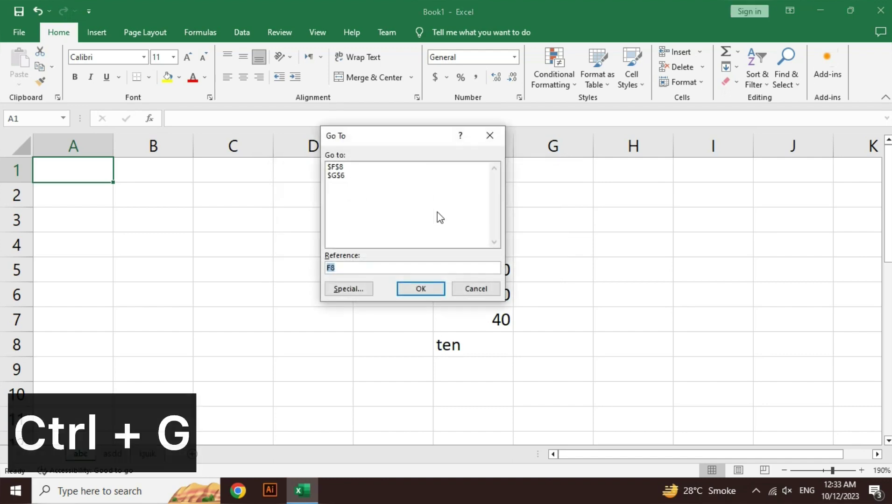
{"action": "left_click", "coordinate": [480, 291]}
{"action": "left_click", "coordinate": [238, 359]}
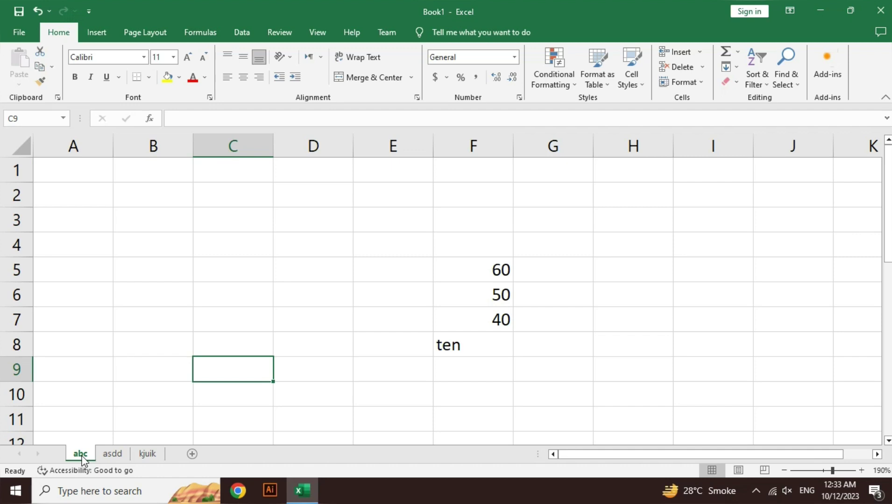
Switch back and forth through the sheets abc, asdd and kjuik.
{"action": "left_click", "coordinate": [106, 455]}
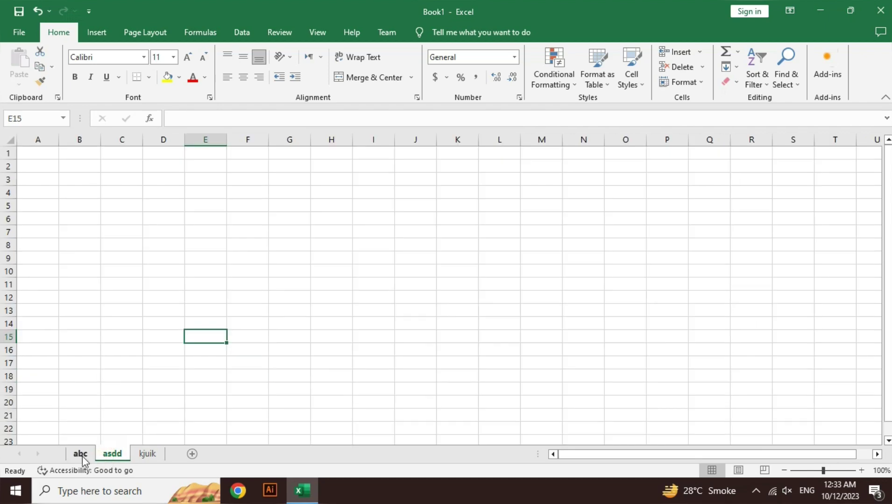
{"action": "left_click", "coordinate": [77, 459]}
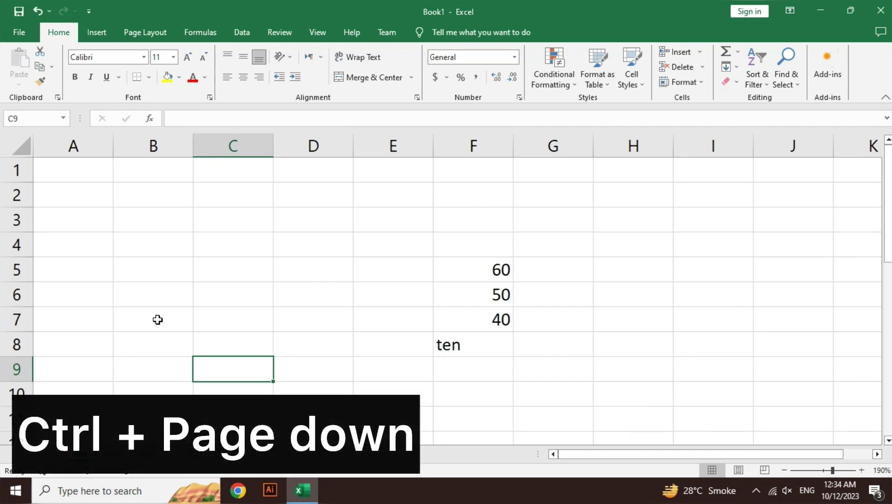
{"action": "key", "text": "ctrl+Page_Down"}
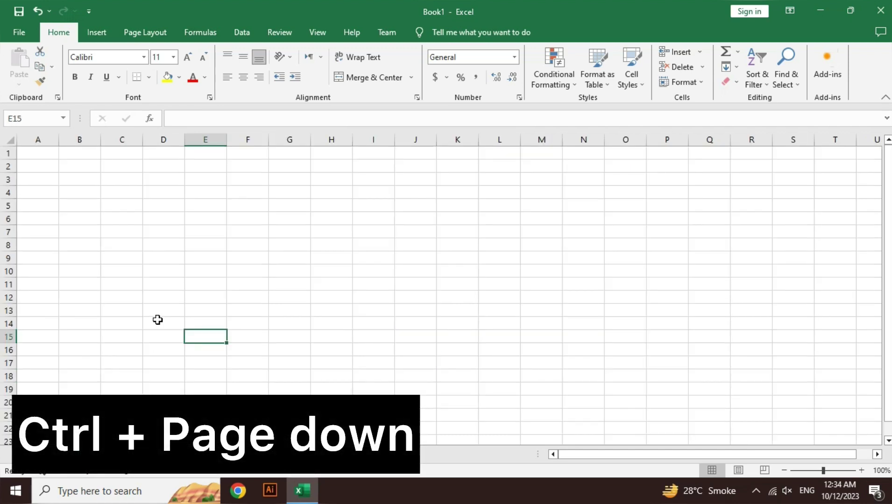
{"action": "key", "text": "ctrl+Page_Down"}
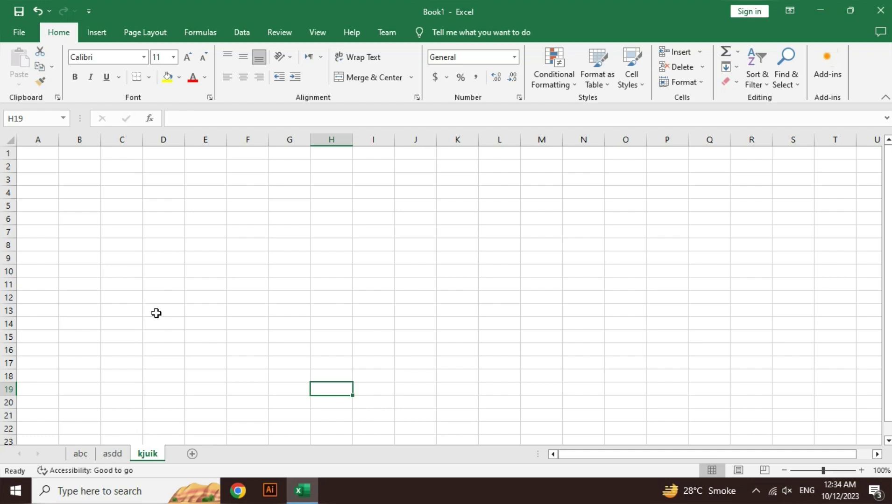
{"action": "key", "text": "ctrl+Page_Up"}
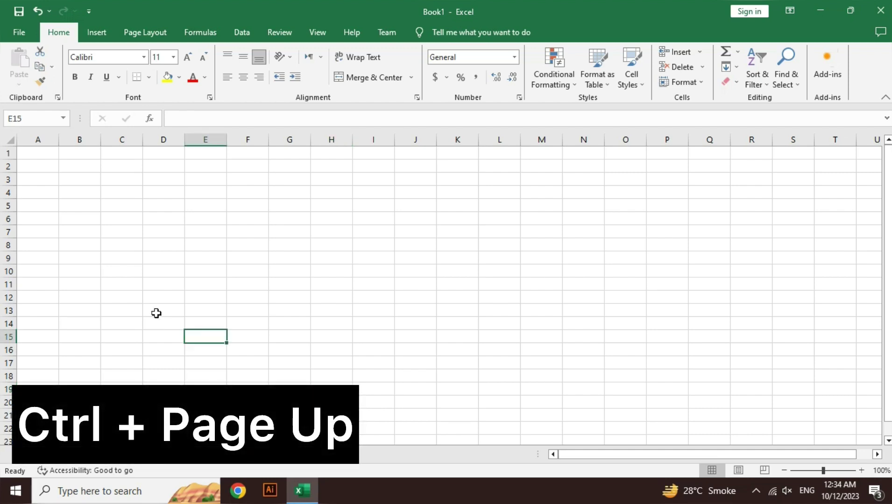
{"action": "key", "text": "ctrl+Page_Up"}
{"action": "key", "text": "ctrl+Page_Down"}
{"action": "key", "text": "ctrl+Page_Down"}
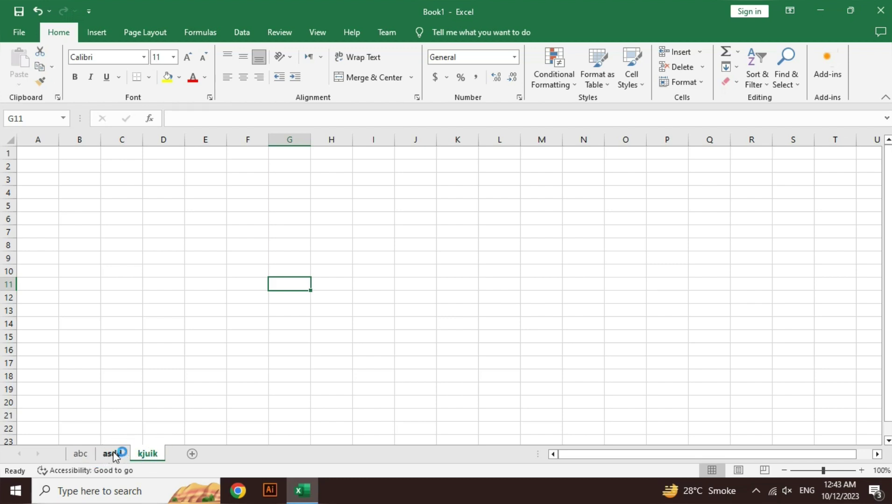
Rename the sheets abc, asdd and kjuik as 1, 2 and 3.
{"action": "double_click", "coordinate": [80, 454]}
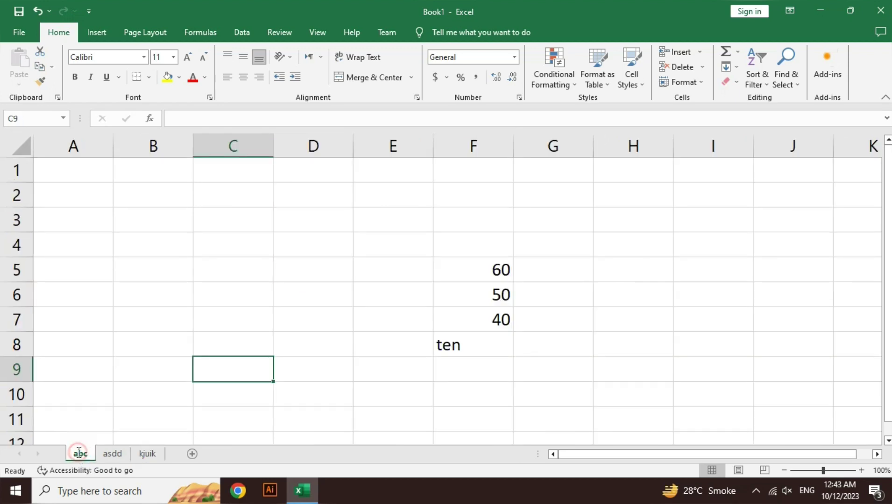
{"action": "type", "text": "1"}
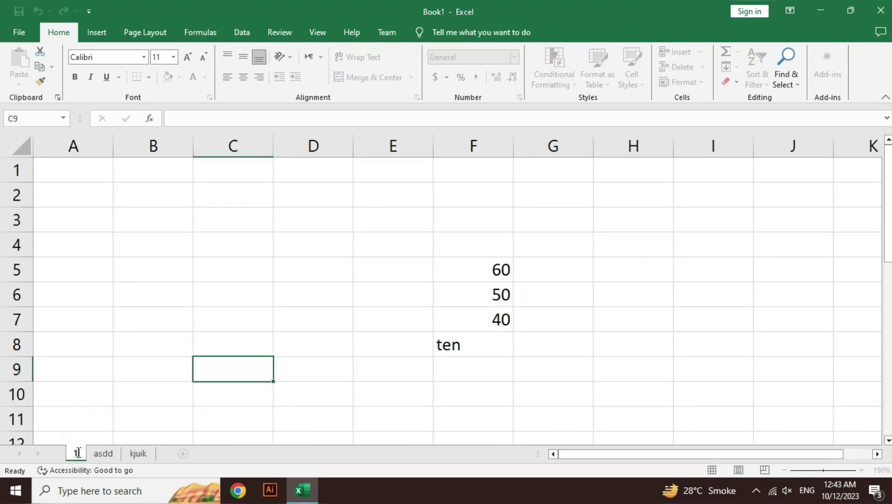
{"action": "left_click", "coordinate": [104, 454]}
{"action": "type", "text": "2"}
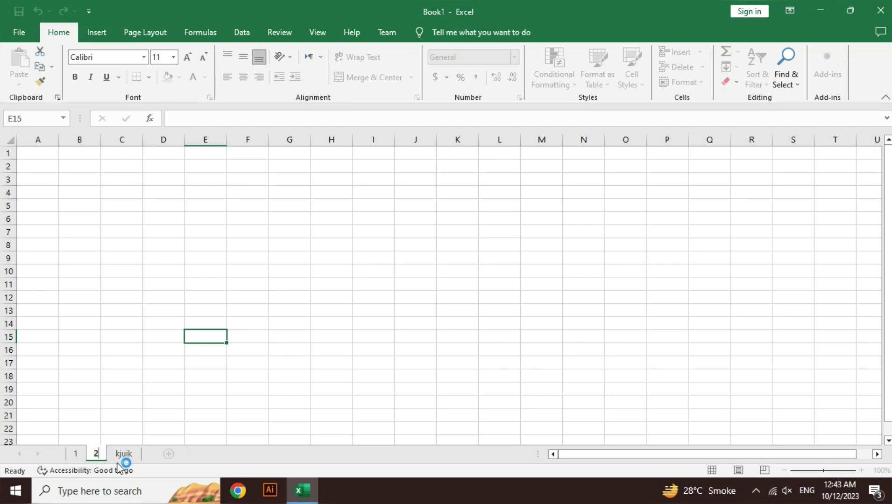
{"action": "left_click", "coordinate": [126, 456]}
{"action": "type", "text": "3"}
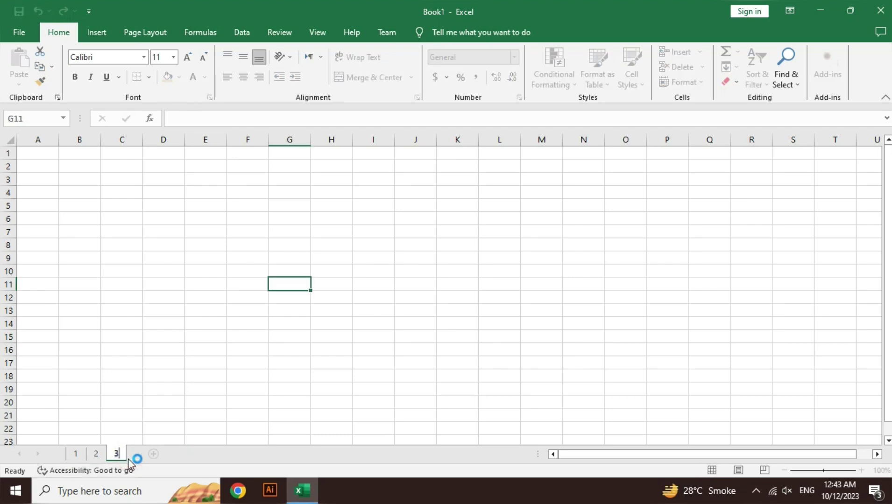
{"action": "left_click", "coordinate": [139, 390]}
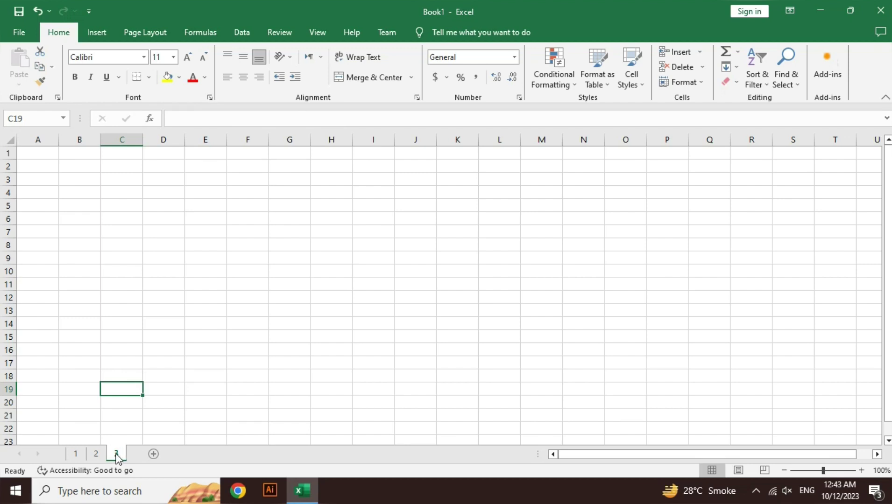
Move sheet 3 to the front and sheet 2 ahead of sheet 1, giving the order 3, 2, 1.
{"action": "left_click_drag", "start_coordinate": [115, 454], "coordinate": [69, 457]}
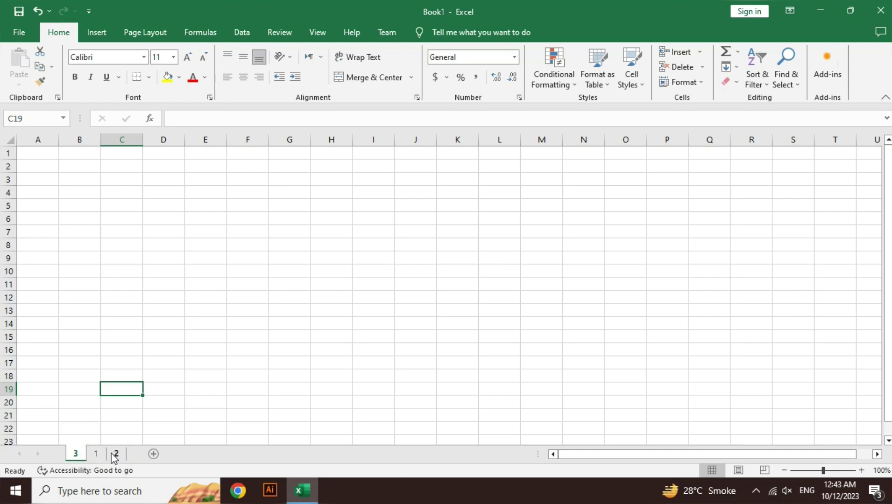
{"action": "left_click_drag", "start_coordinate": [114, 457], "coordinate": [88, 460]}
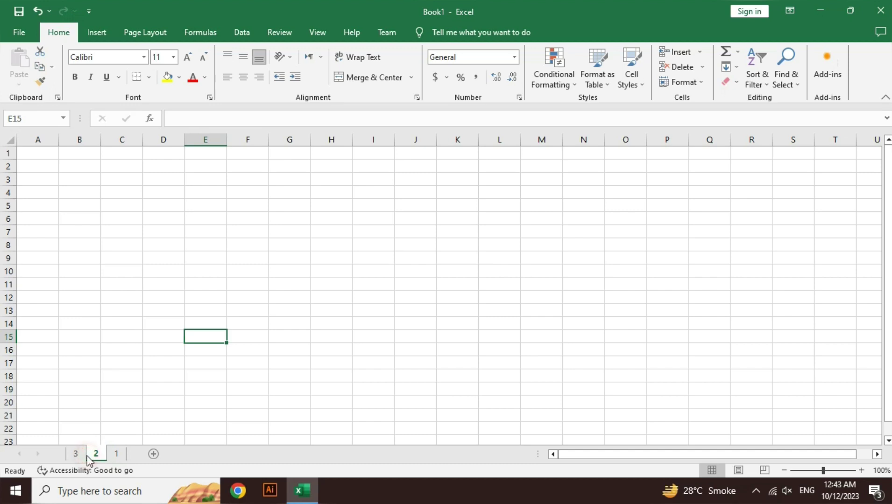